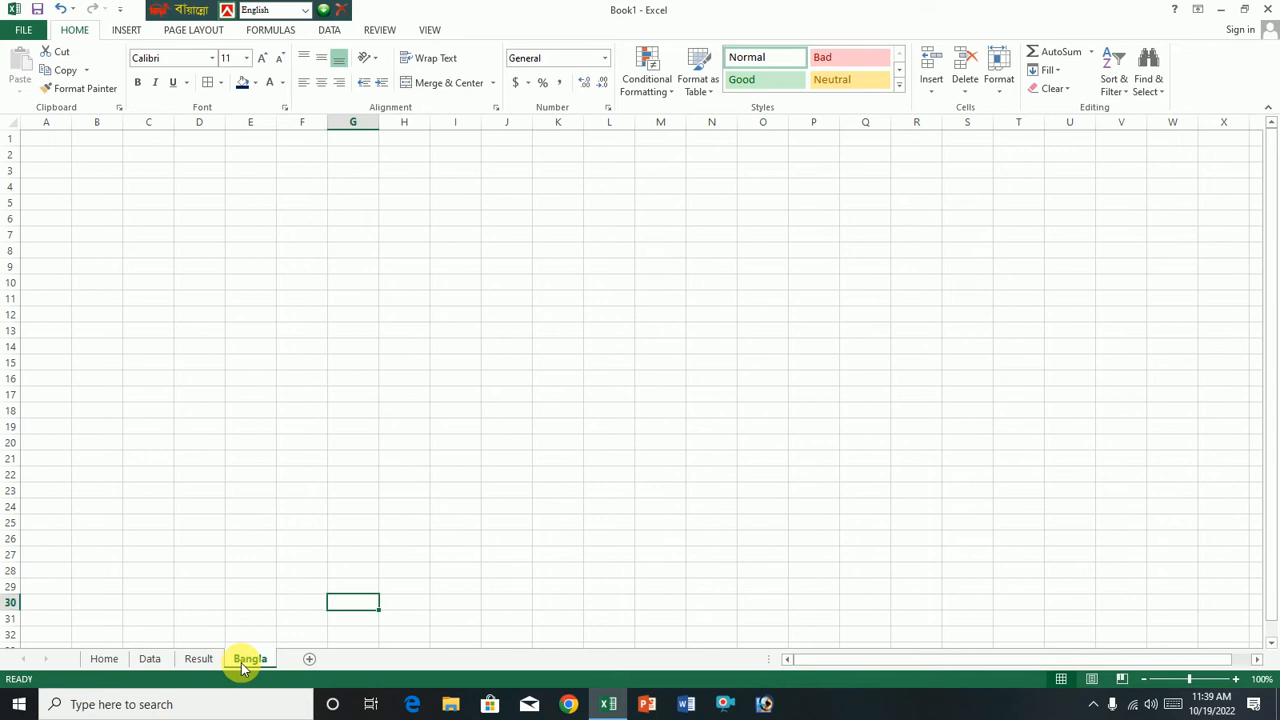
Enter the headers Roll, Name, CQ and MCQ in cells C4 to F4 of the Bangla sheet.
left_click(160, 191)
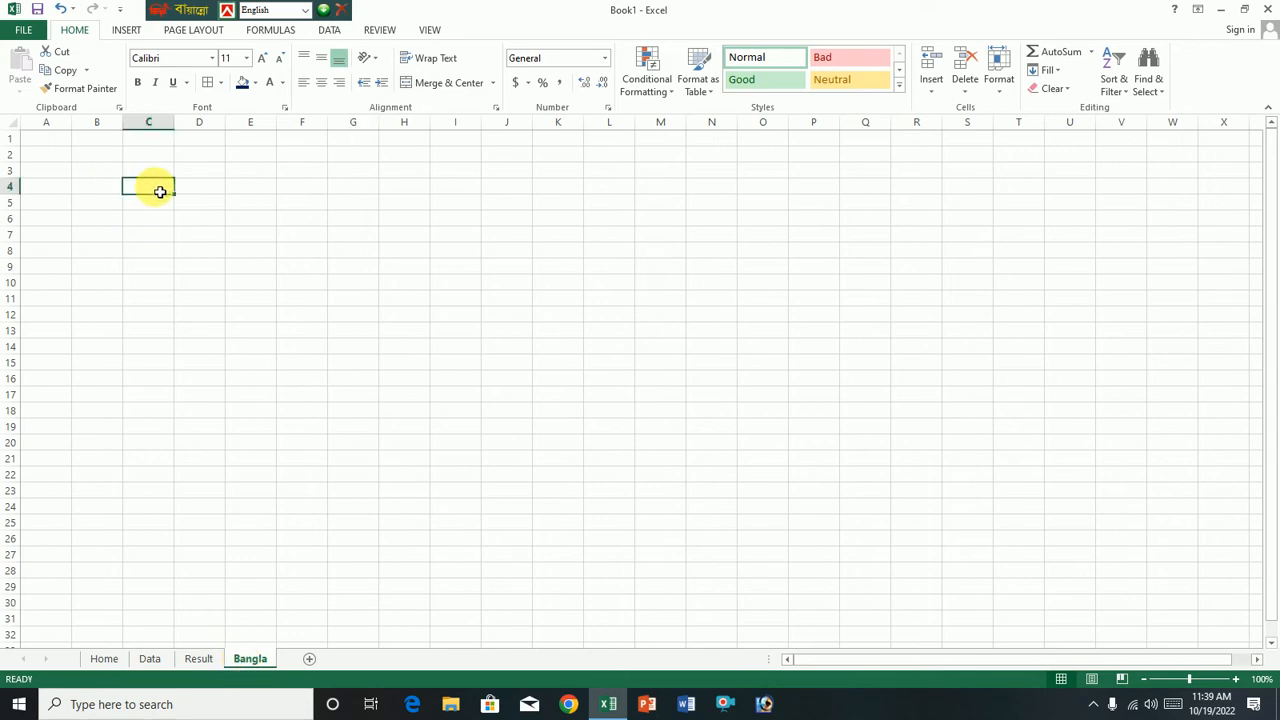
type("R")
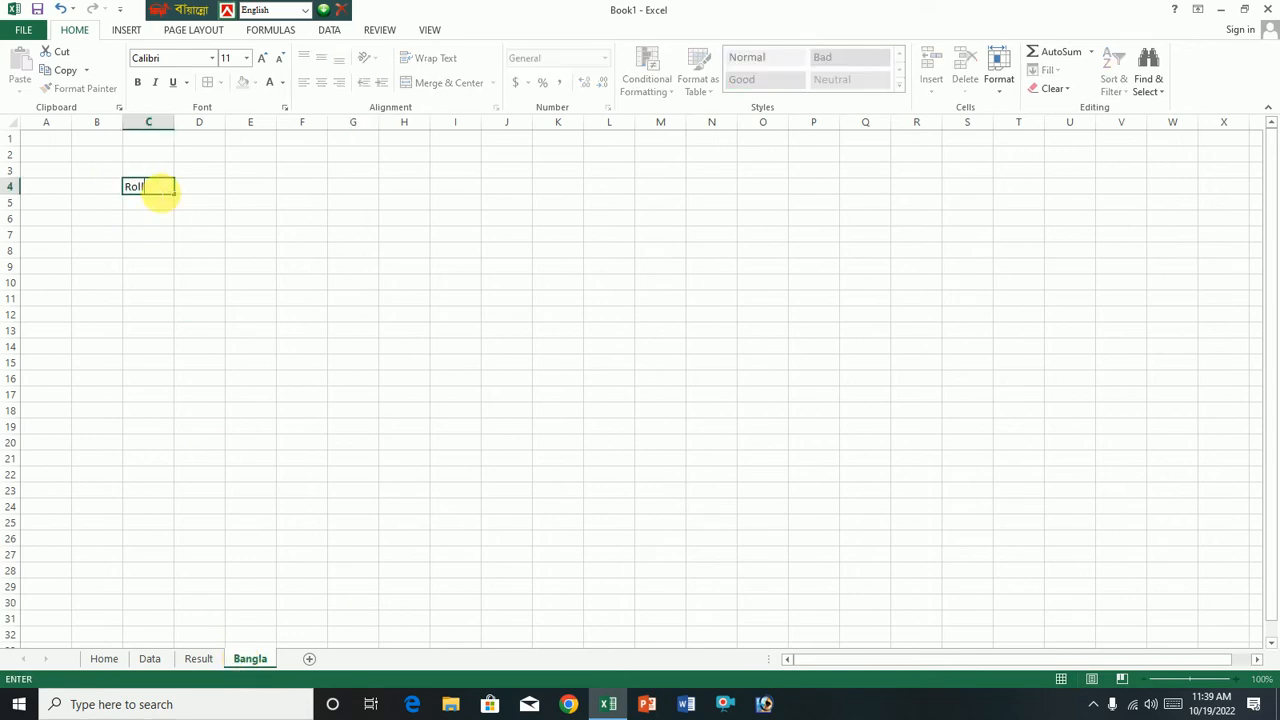
type("oll")
left_click(188, 193)
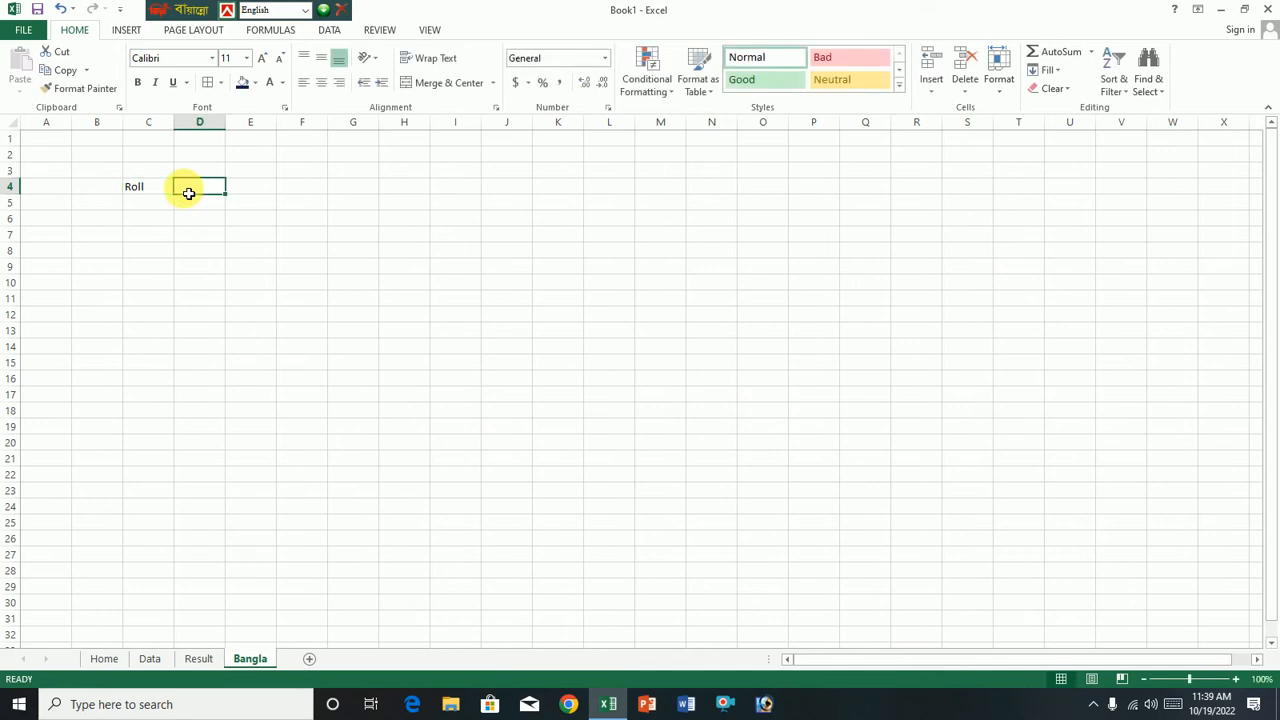
type("Name")
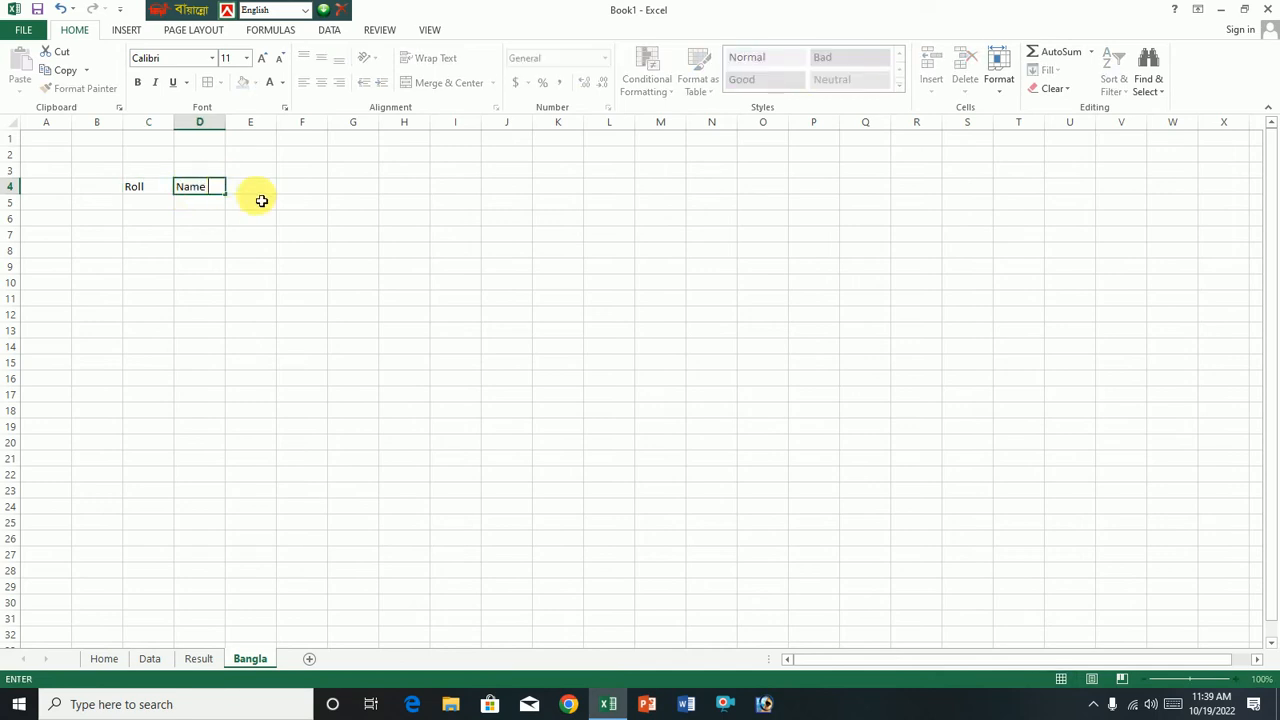
left_click(258, 195)
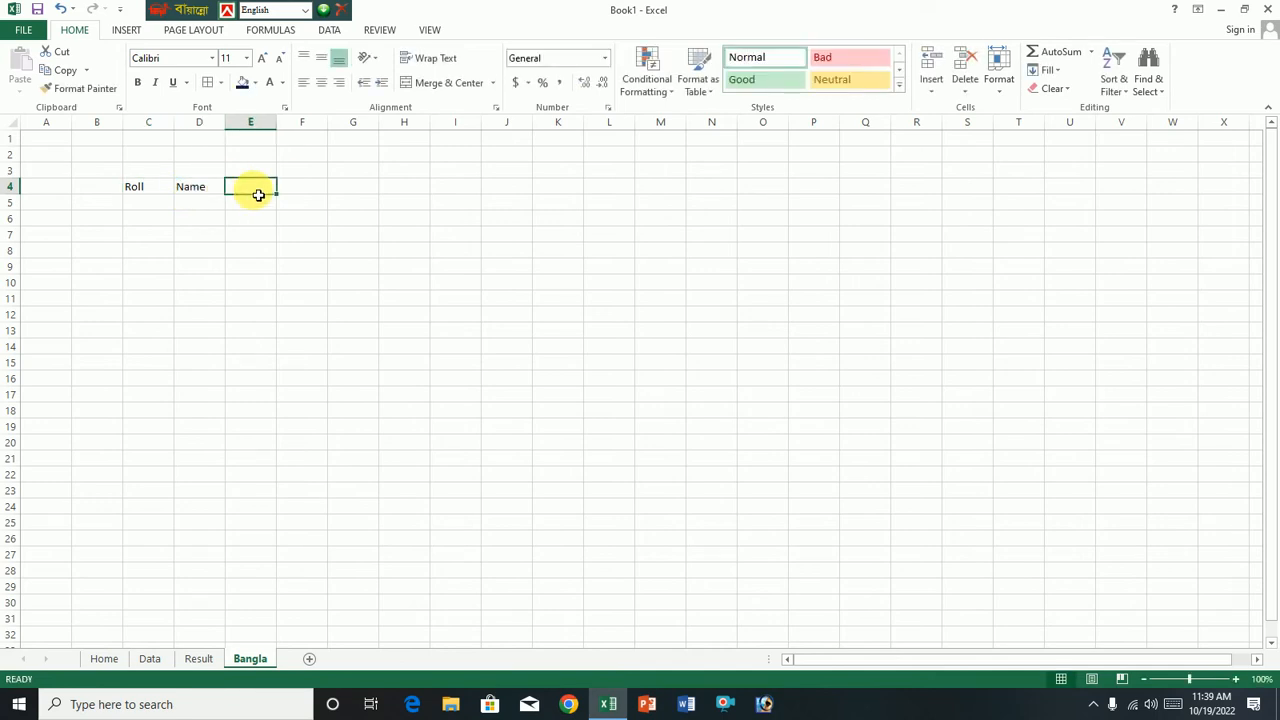
type("CQ")
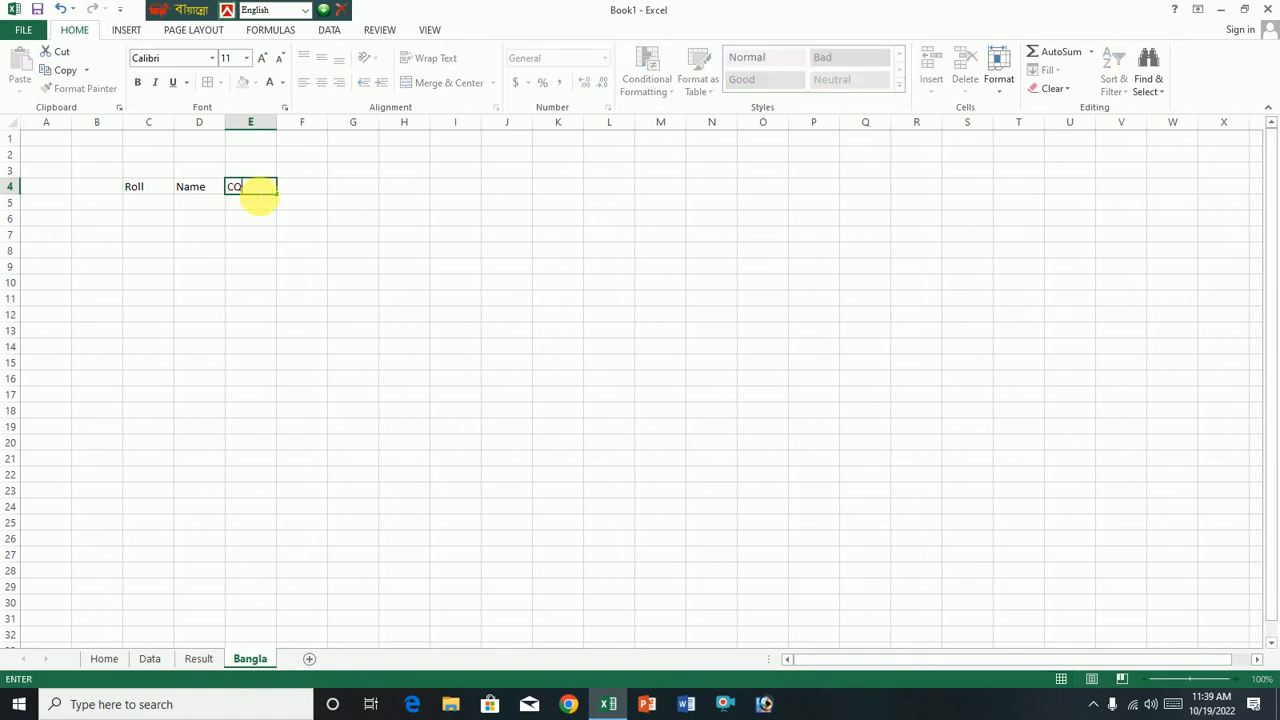
key("Tab")
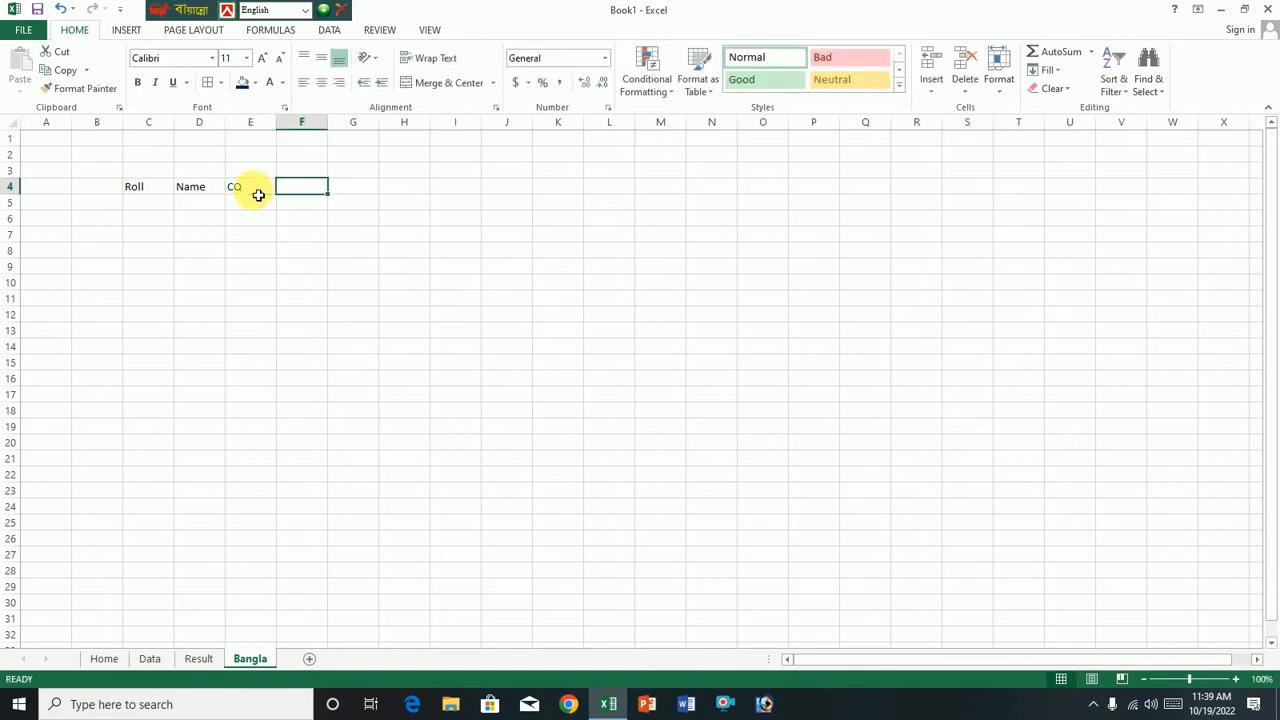
type("MCQ")
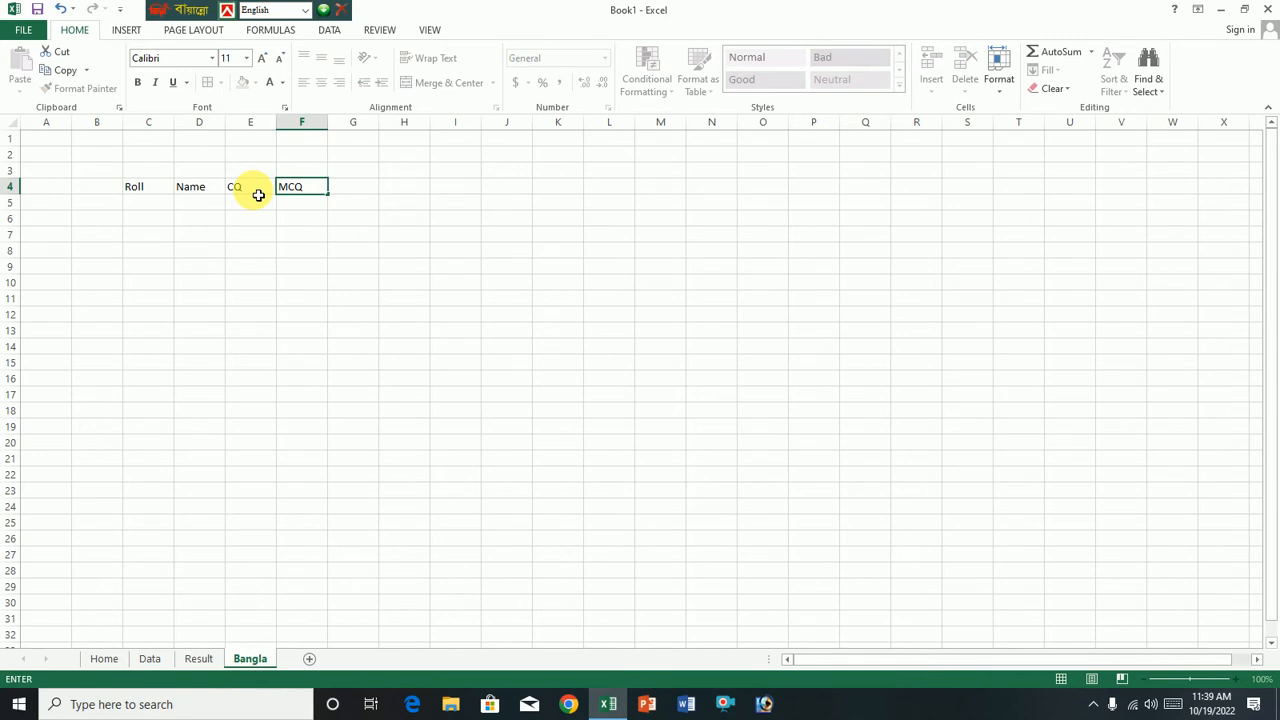
left_click(300, 312)
Merge and center cells C1:F2 and enter the title "Bangla 1st" in them.
mouse_move(150, 160)
left_mouse_down()
mouse_move(291, 163)
mouse_move(294, 142)
left_mouse_up()
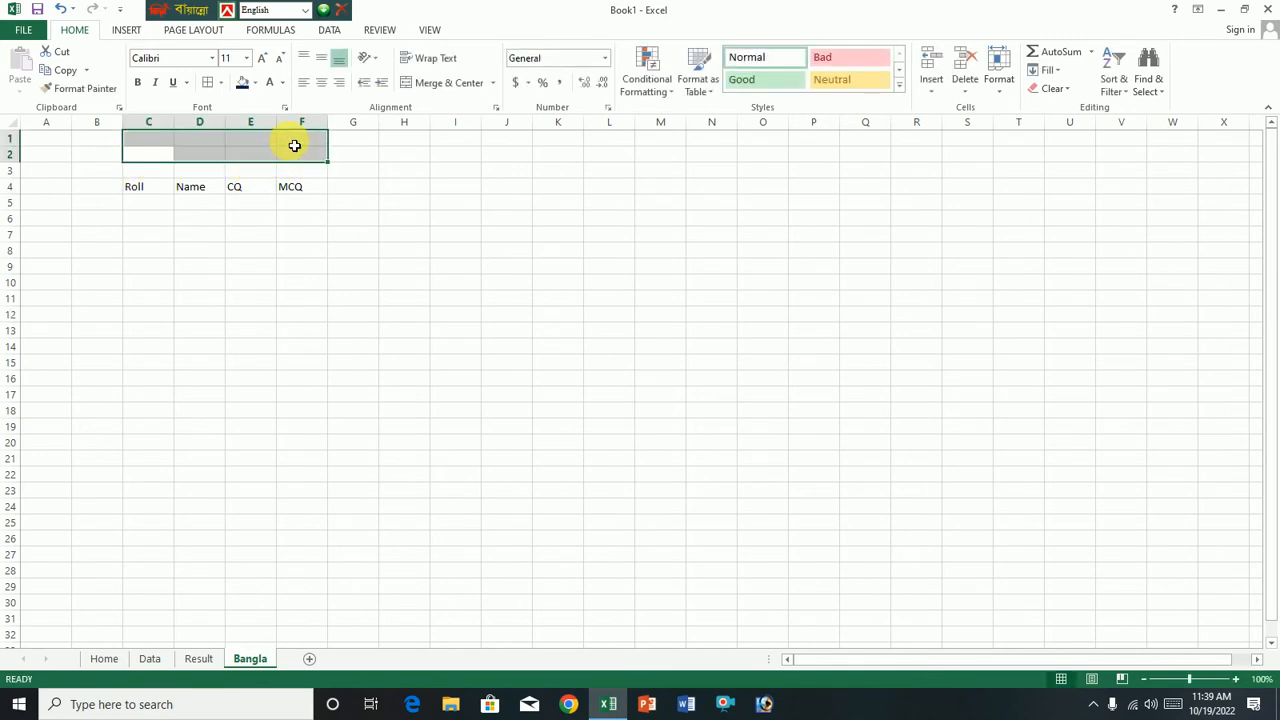
left_click(443, 83)
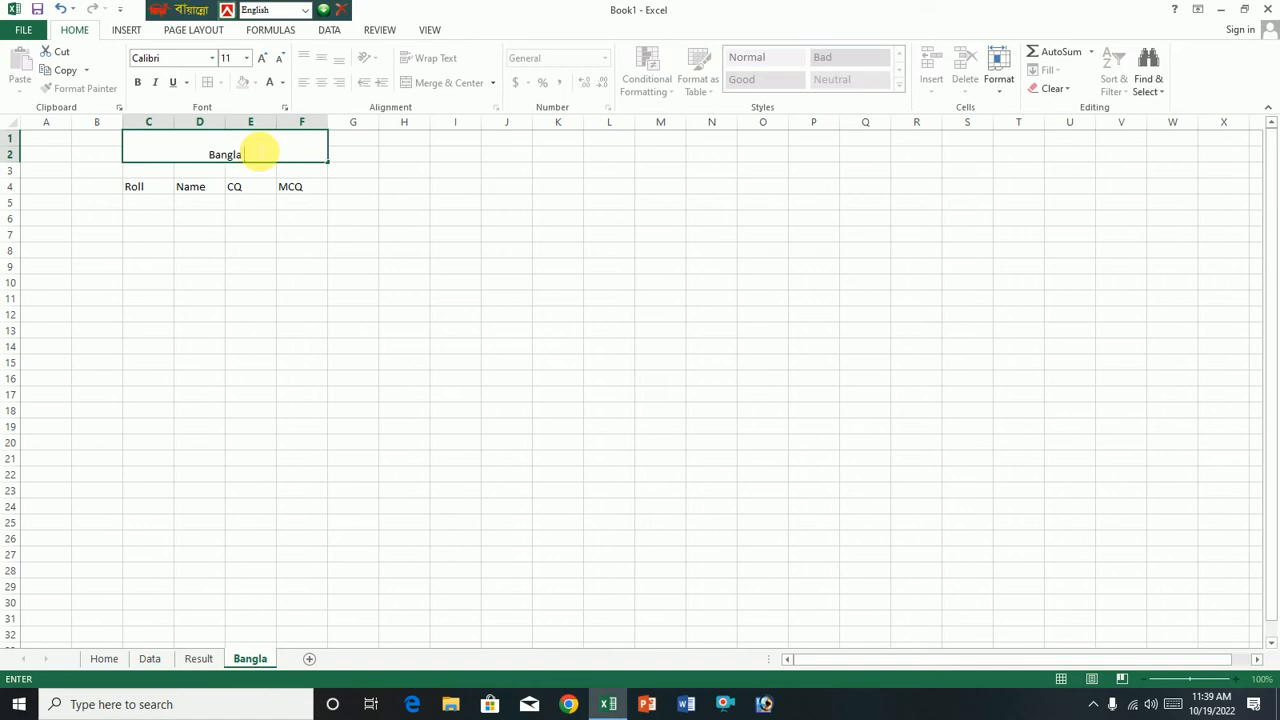
left_click(500, 318)
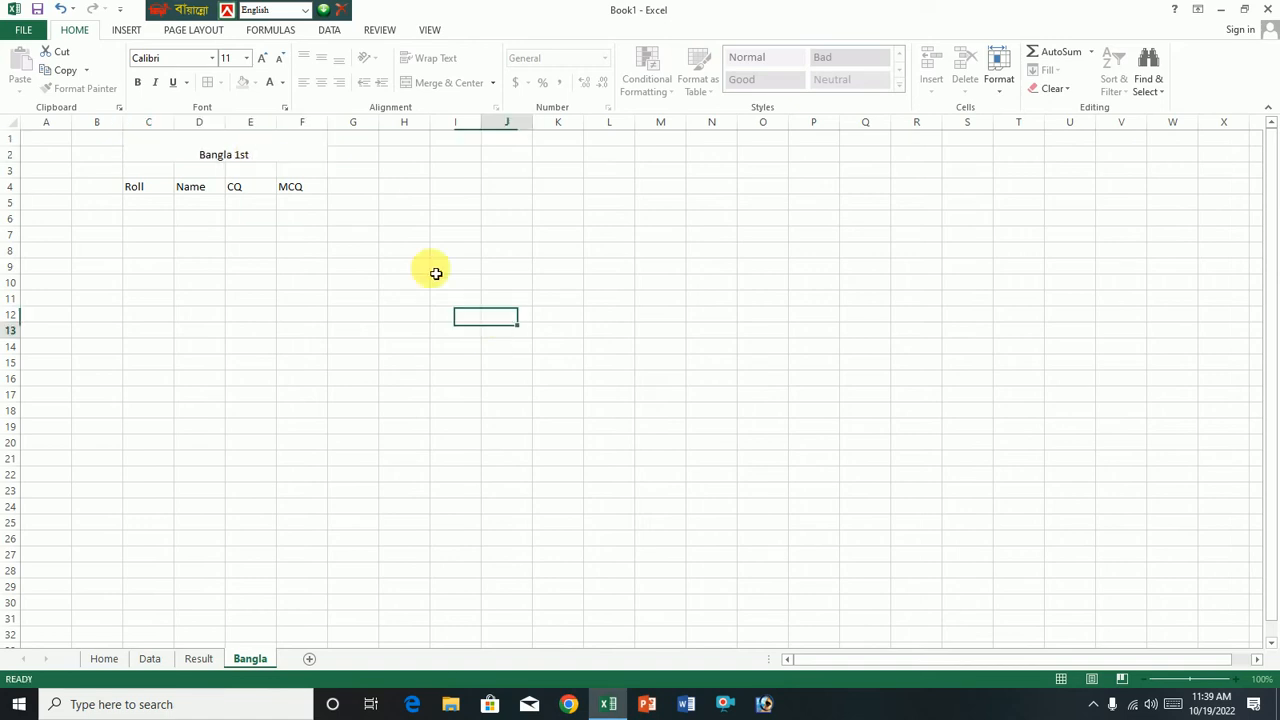
Align the "Bangla 1st" title vertically to the middle and enlarge its font to size 20.
left_click(271, 157)
left_click(321, 58)
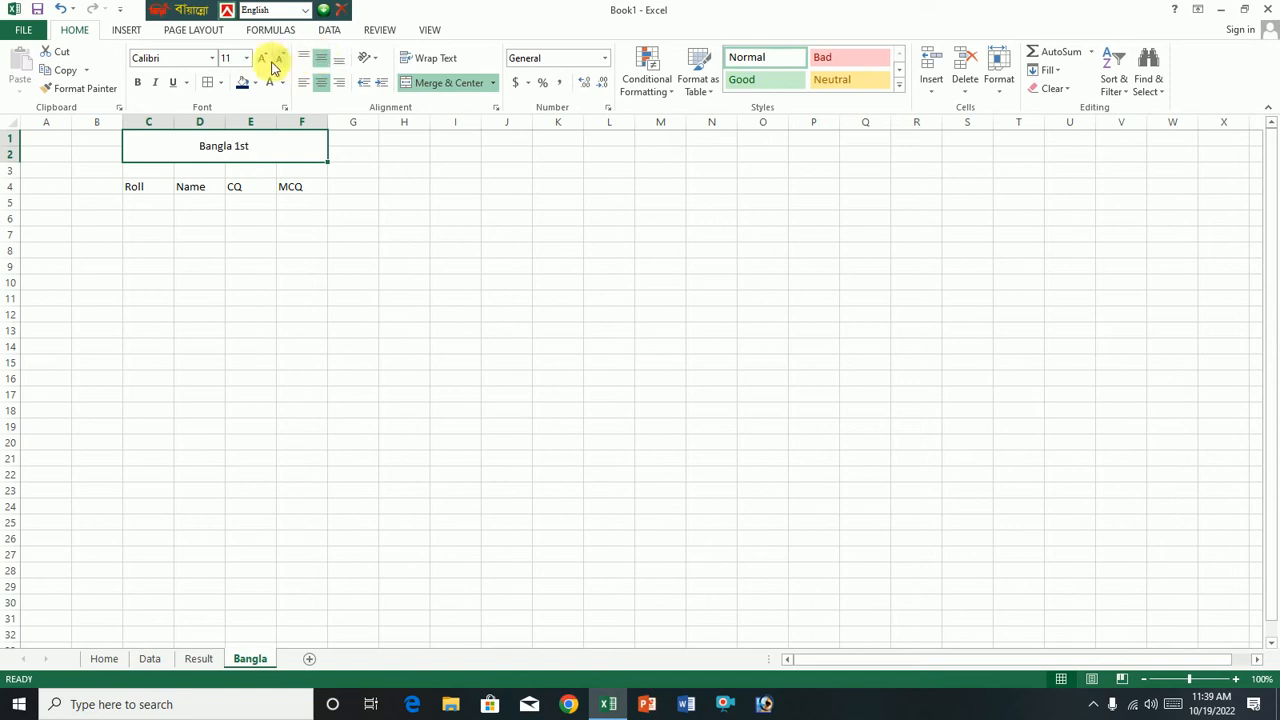
left_click(262, 62)
left_click(262, 62)
left_click(404, 314)
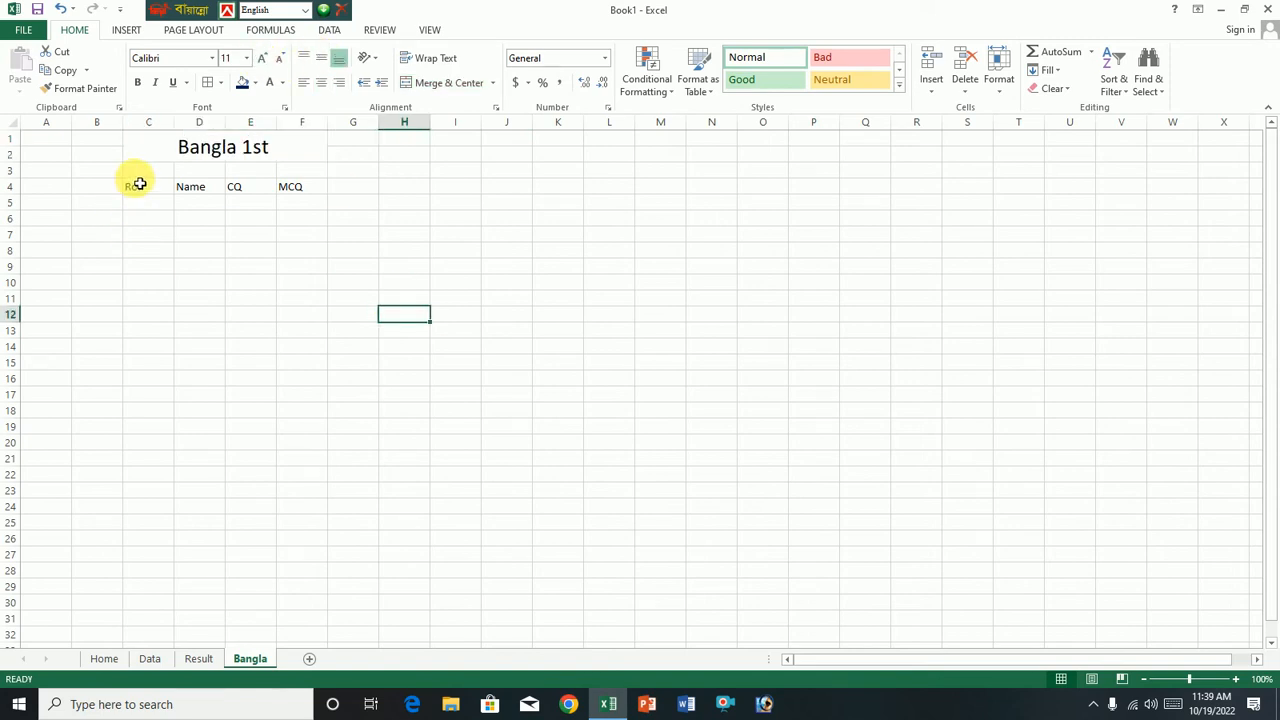
Apply all borders to the header row and the empty row below it, C4:F5.
left_click_drag(140, 190, 316, 207)
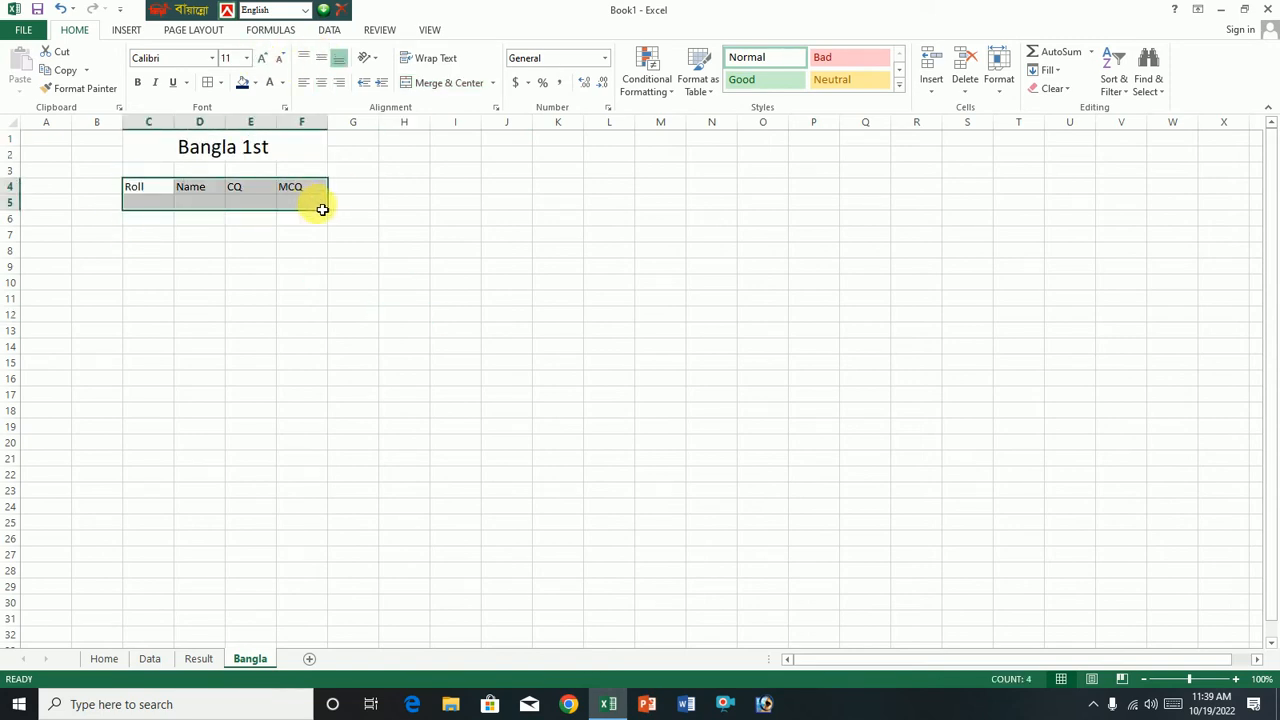
left_click(220, 83)
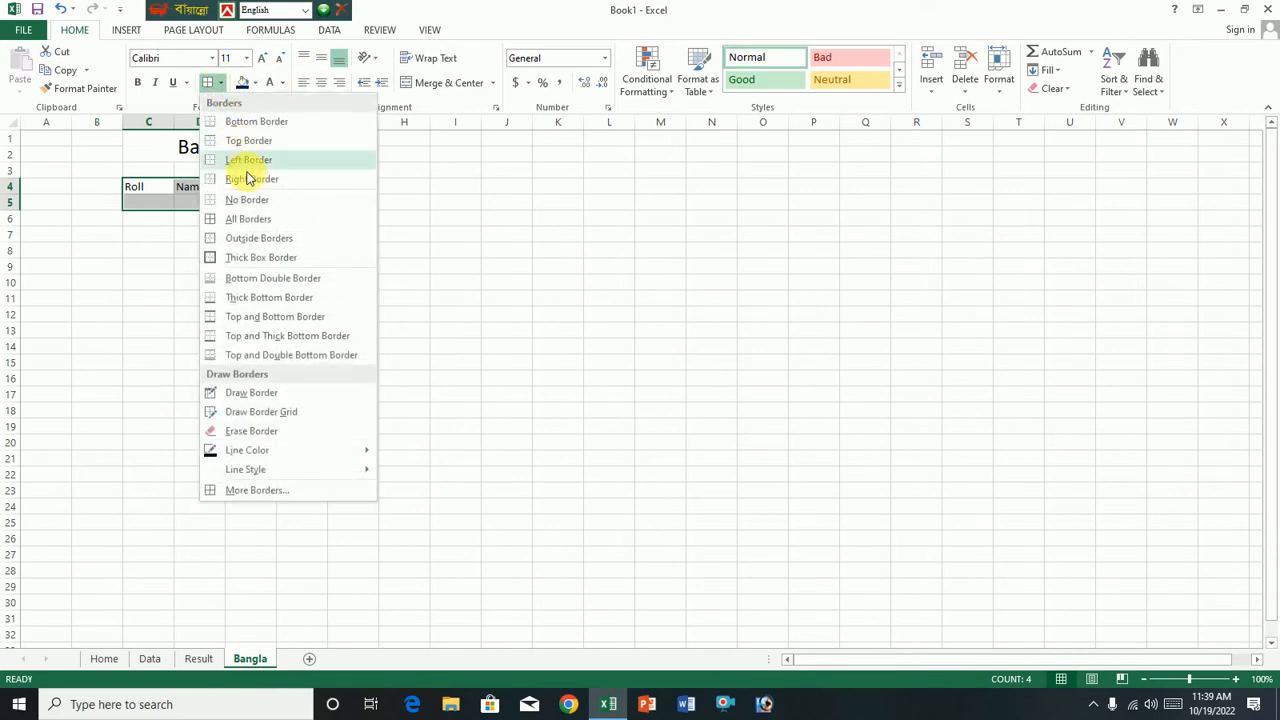
left_click(247, 218)
Convert the range C4:F5 into a table that has headers.
left_click(128, 30)
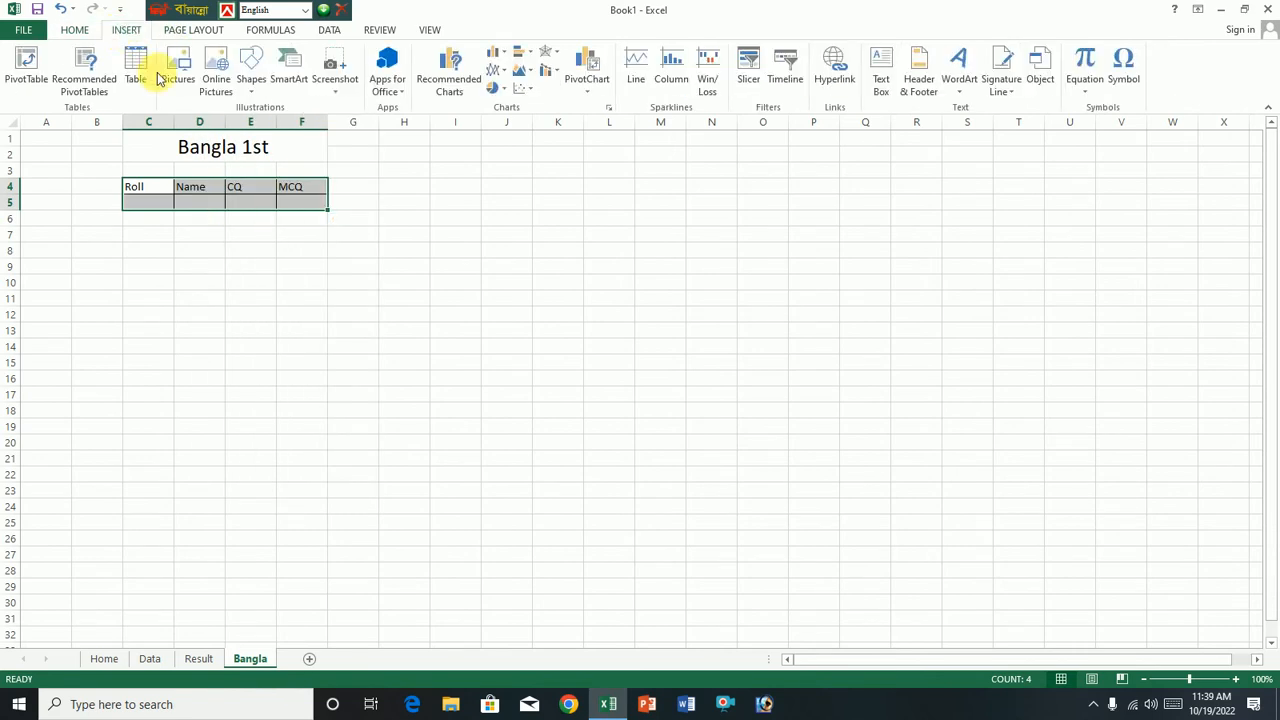
left_click(135, 68)
left_click(612, 270)
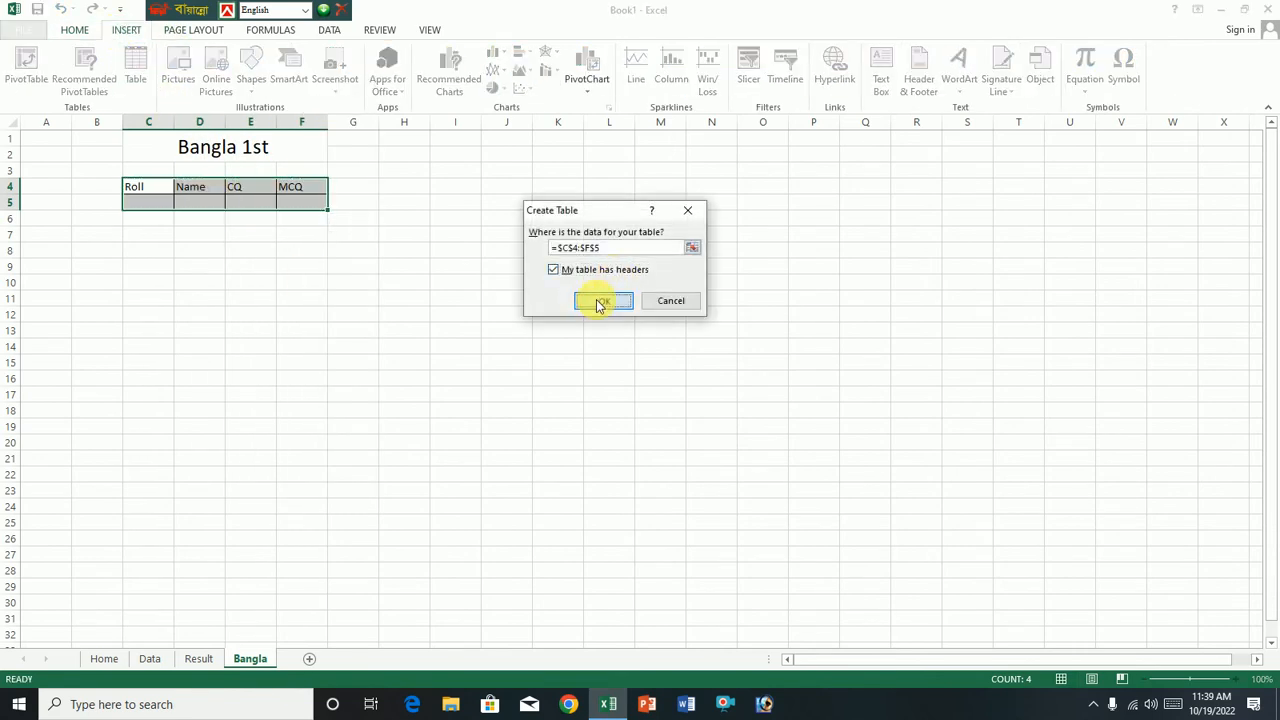
left_click(600, 302)
left_click(596, 328)
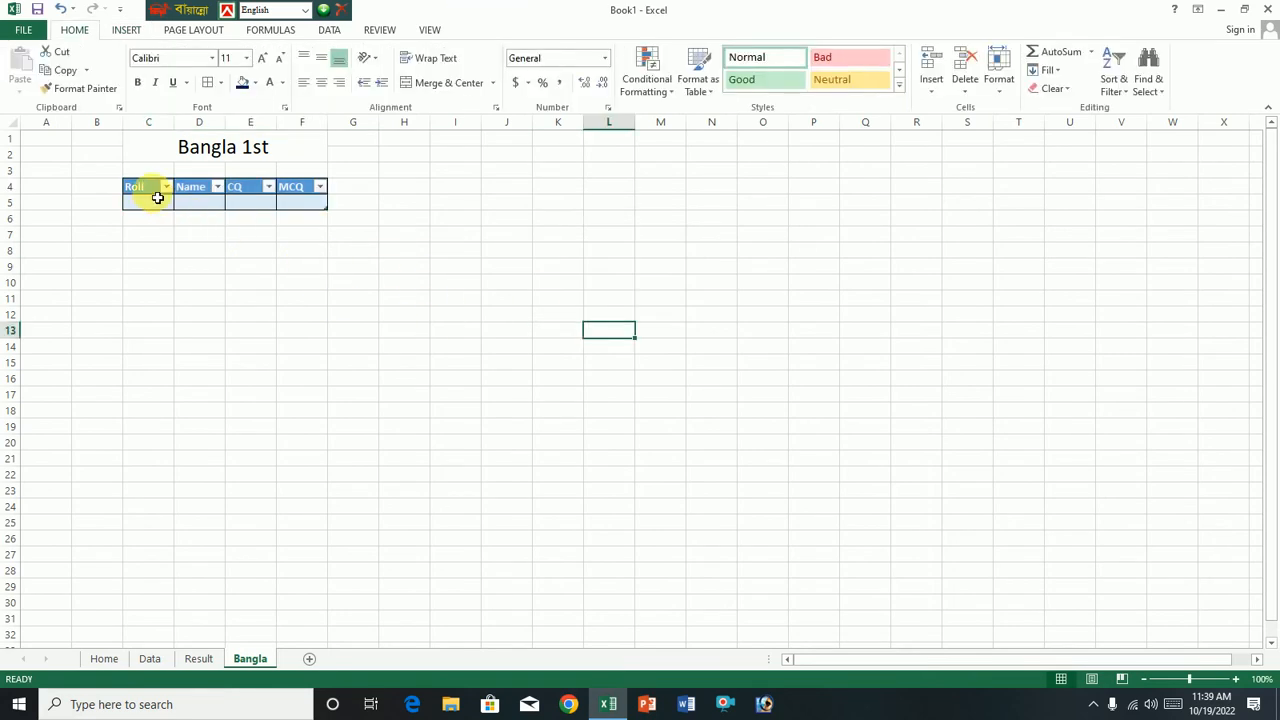
Enlarge the font of the table's header row and empty row to size 22.
left_click_drag(157, 198, 314, 200)
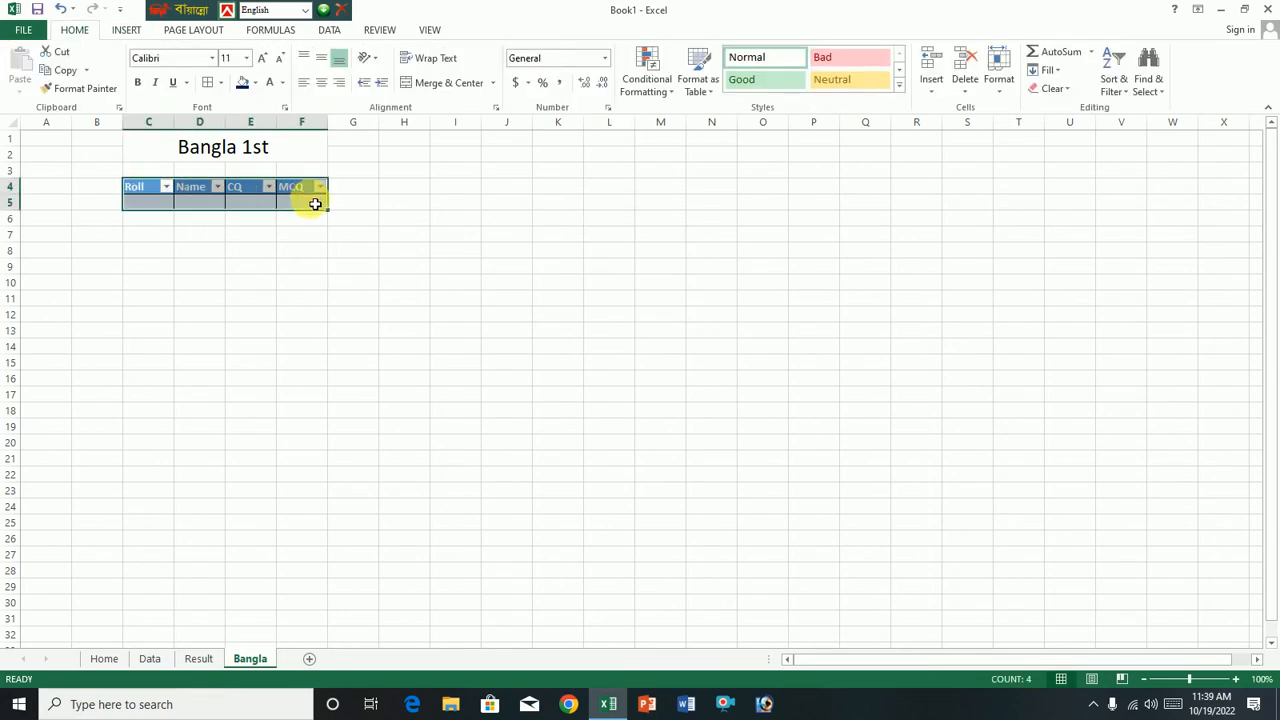
left_click(260, 60)
left_click(260, 60)
left_click(258, 58)
left_click(258, 58)
left_click(410, 298)
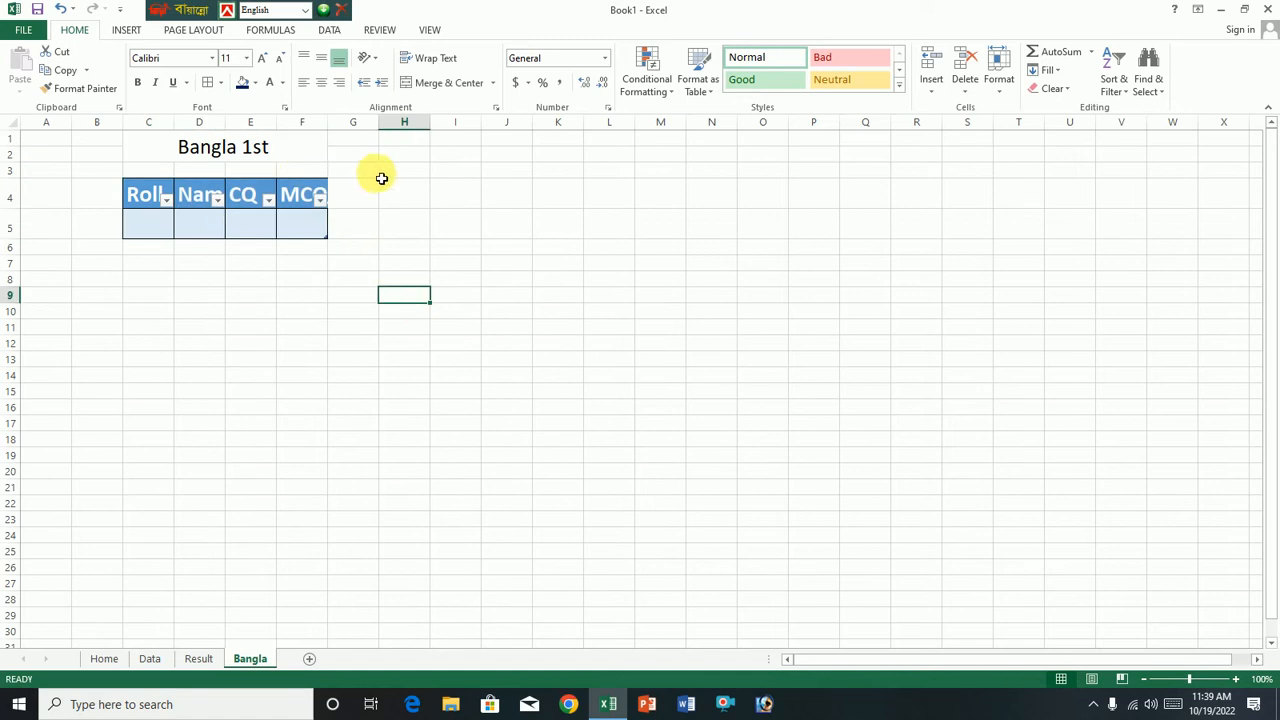
Widen columns C to F so the table headers fit, making the Name column the widest.
left_click_drag(329, 124, 395, 134)
left_click_drag(277, 122, 358, 150)
left_click_drag(455, 134, 422, 134)
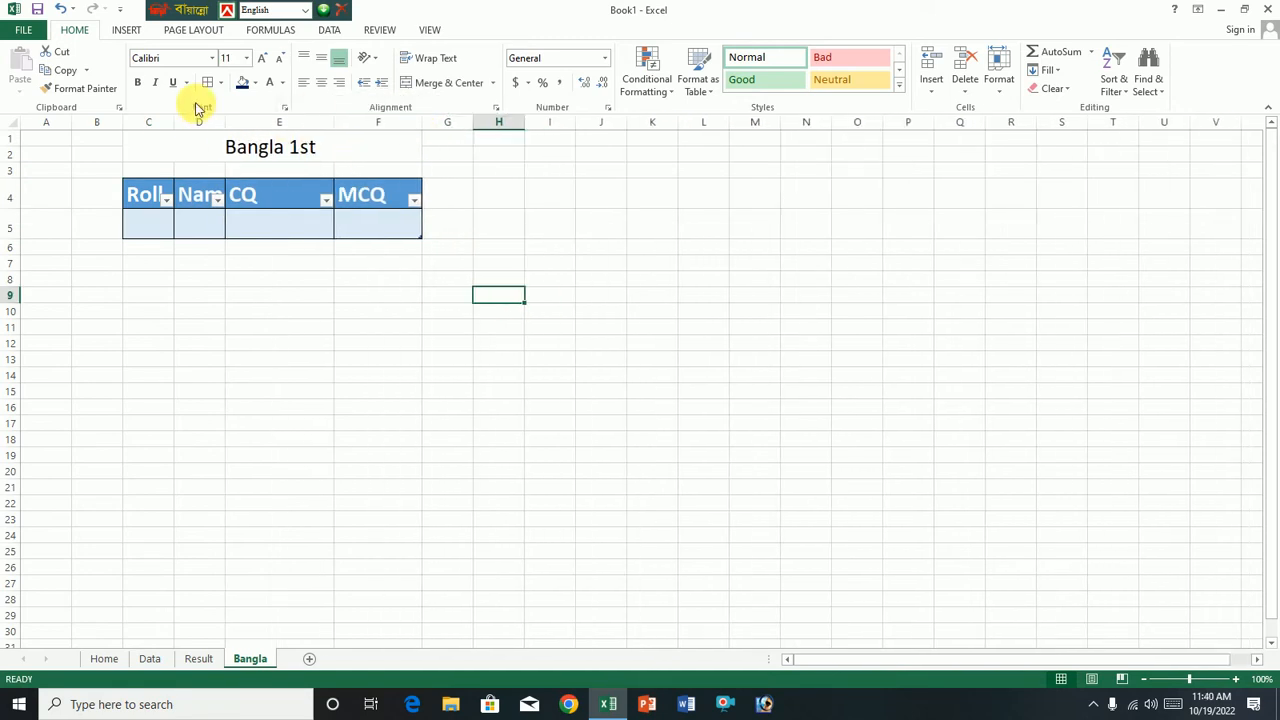
left_click_drag(227, 123, 288, 135)
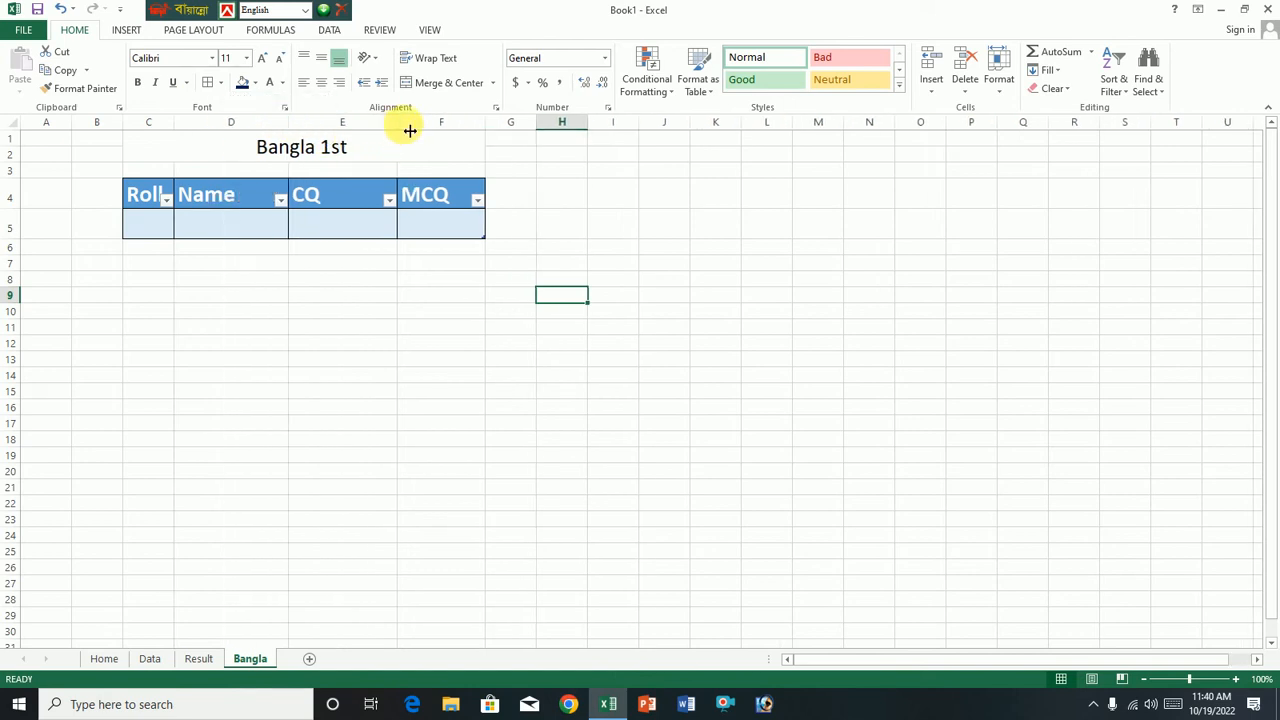
left_click_drag(410, 130, 374, 131)
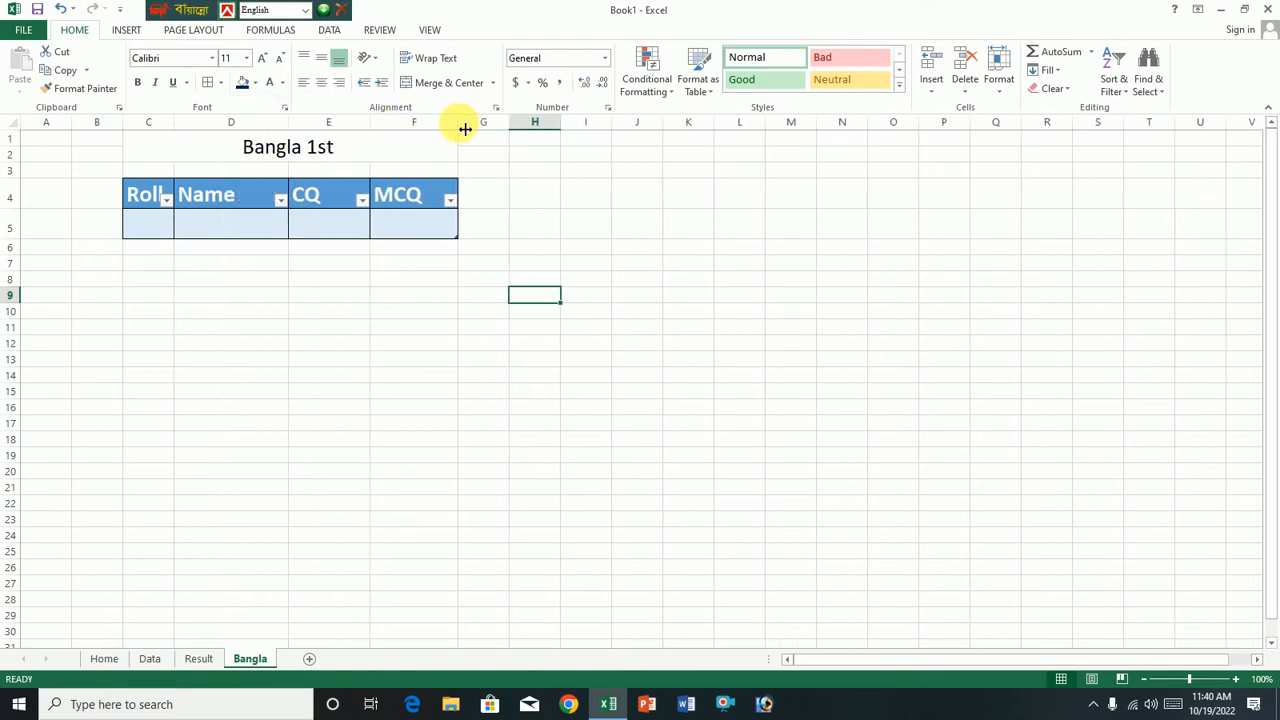
left_click_drag(465, 129, 444, 128)
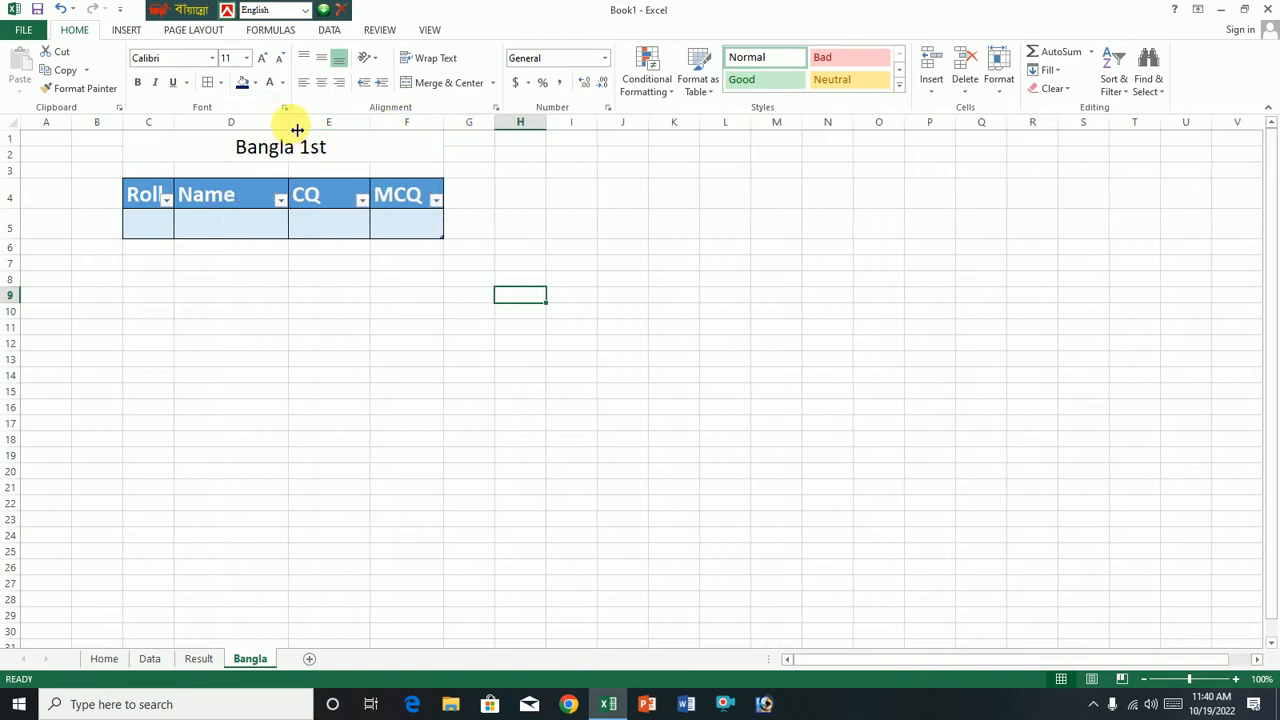
left_click_drag(297, 130, 323, 128)
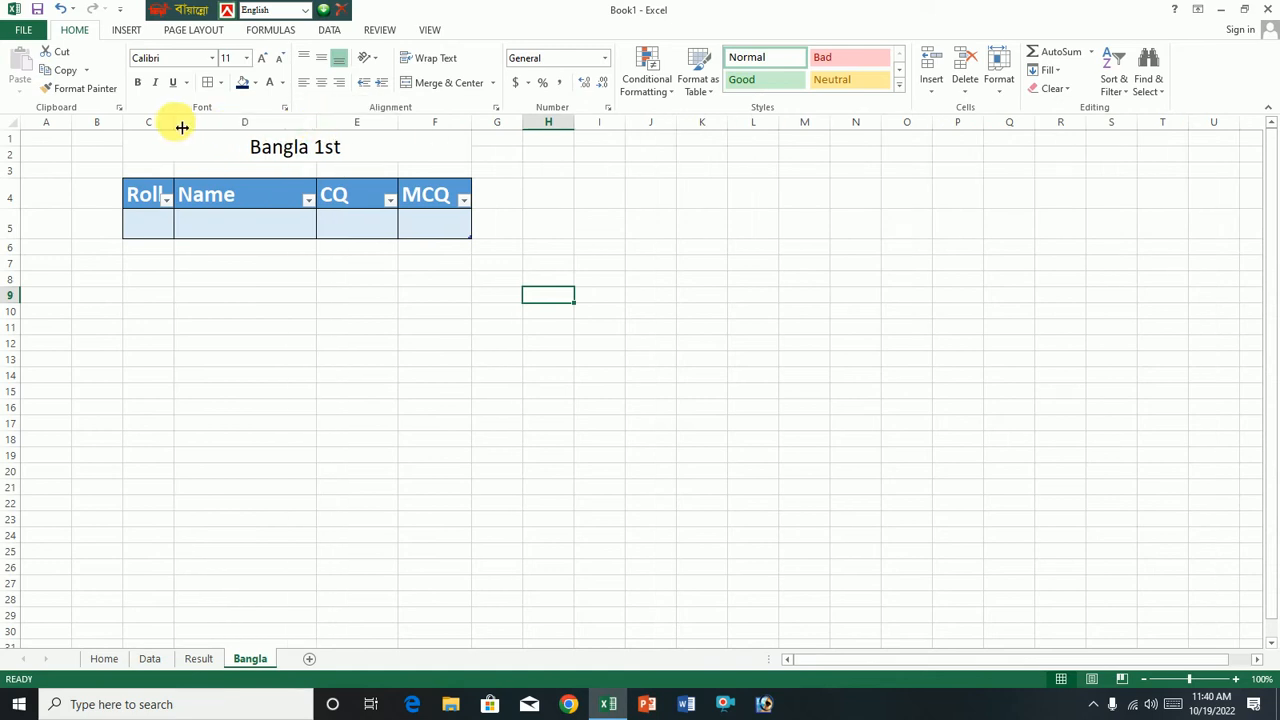
left_click_drag(182, 127, 198, 124)
Fill the "Bangla 1st" title cell with light gold and make its text bold.
left_click(191, 158)
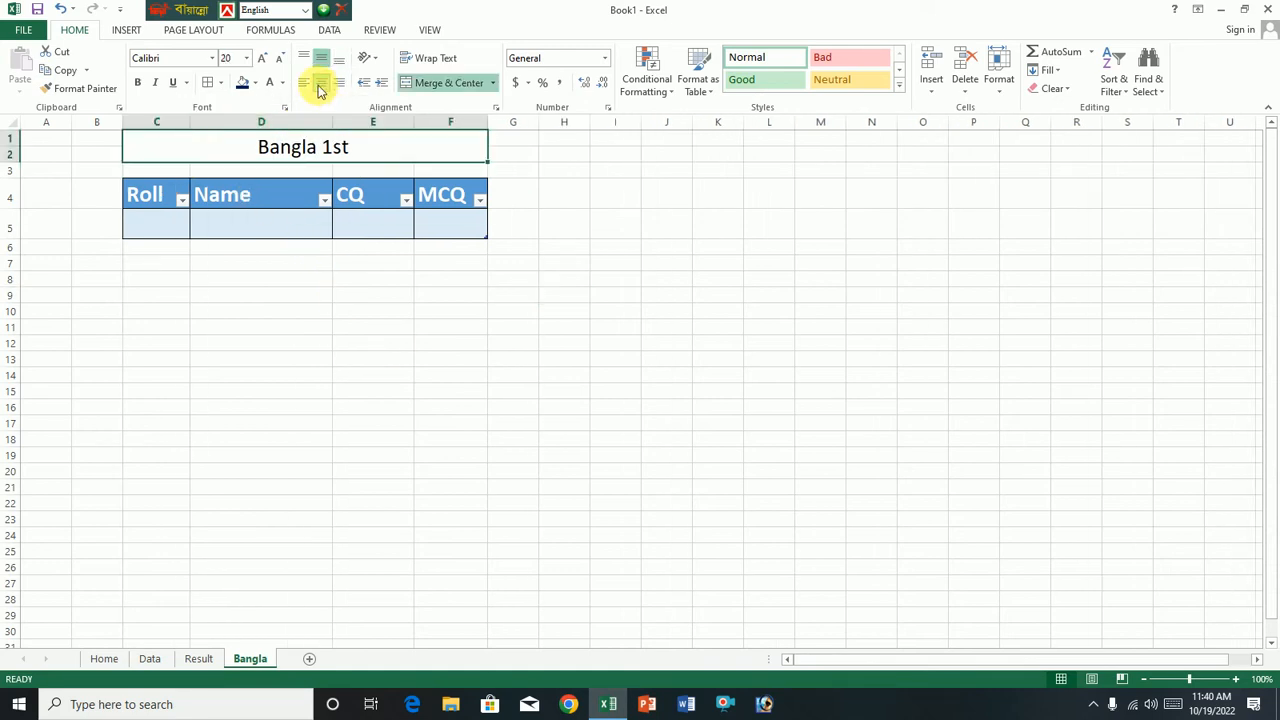
left_click(255, 82)
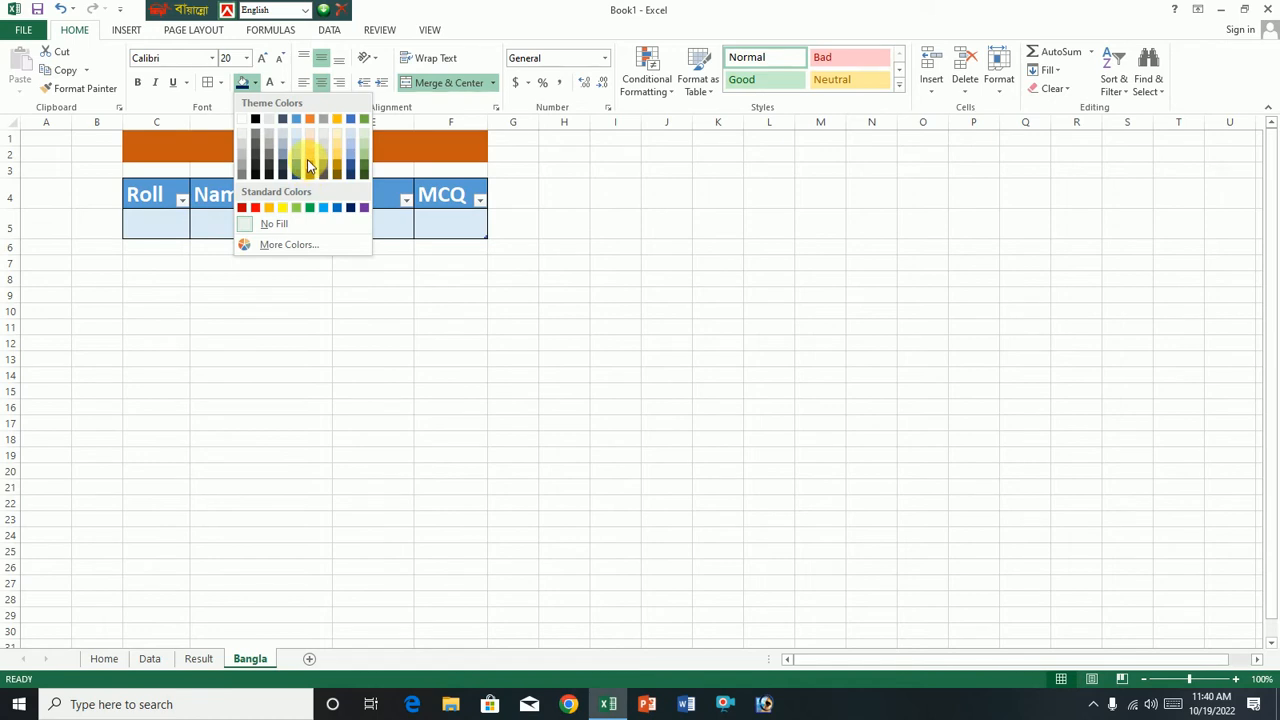
left_click(309, 153)
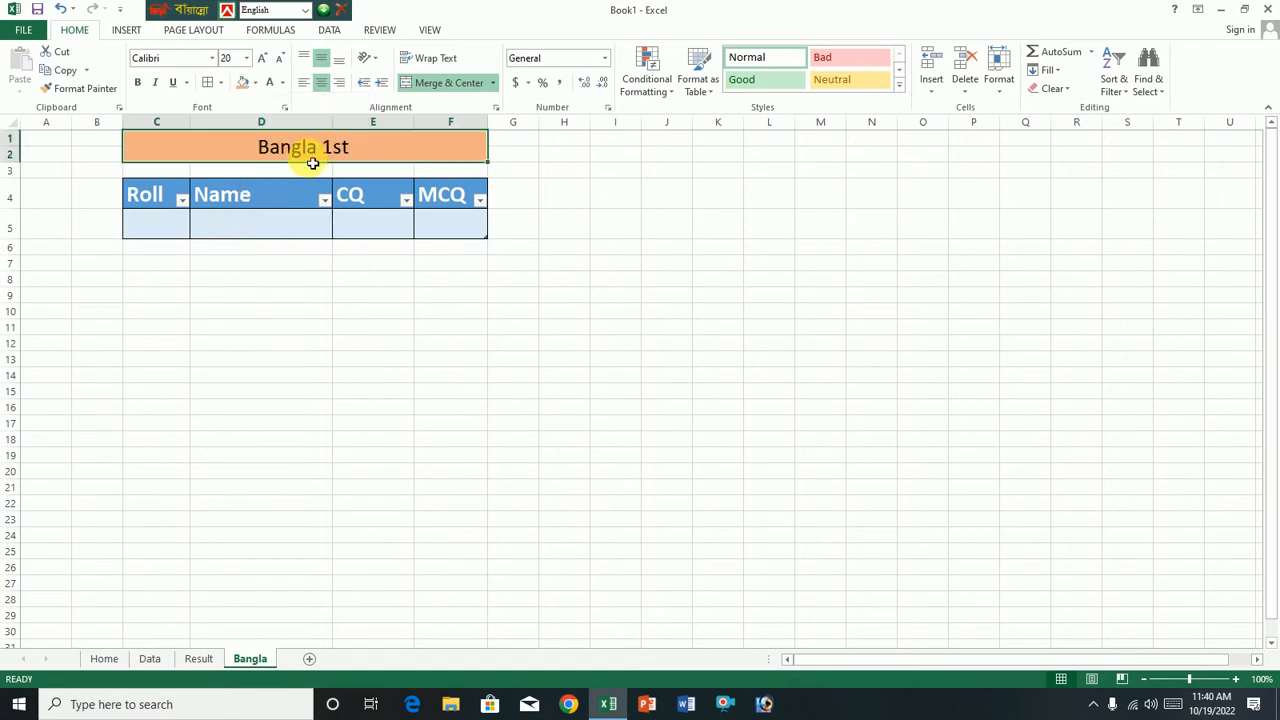
left_click(255, 82)
left_click(334, 165)
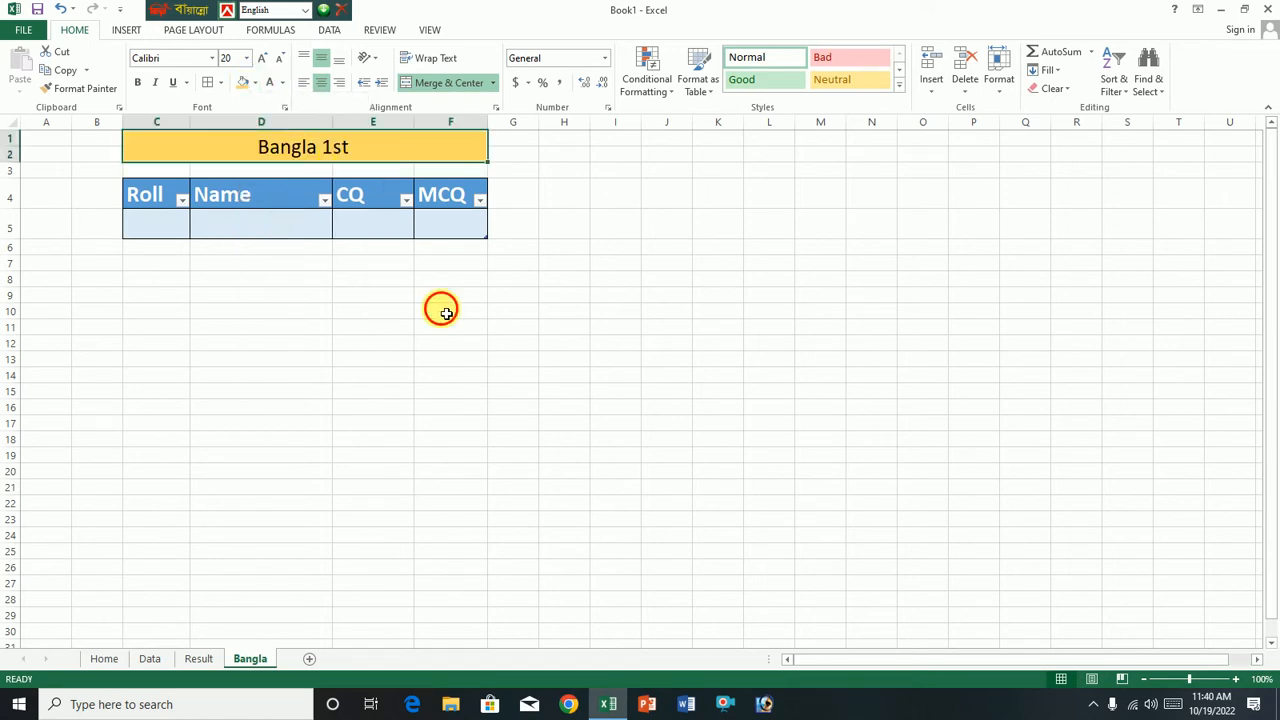
left_click(446, 313)
left_click(263, 149)
left_click(309, 308)
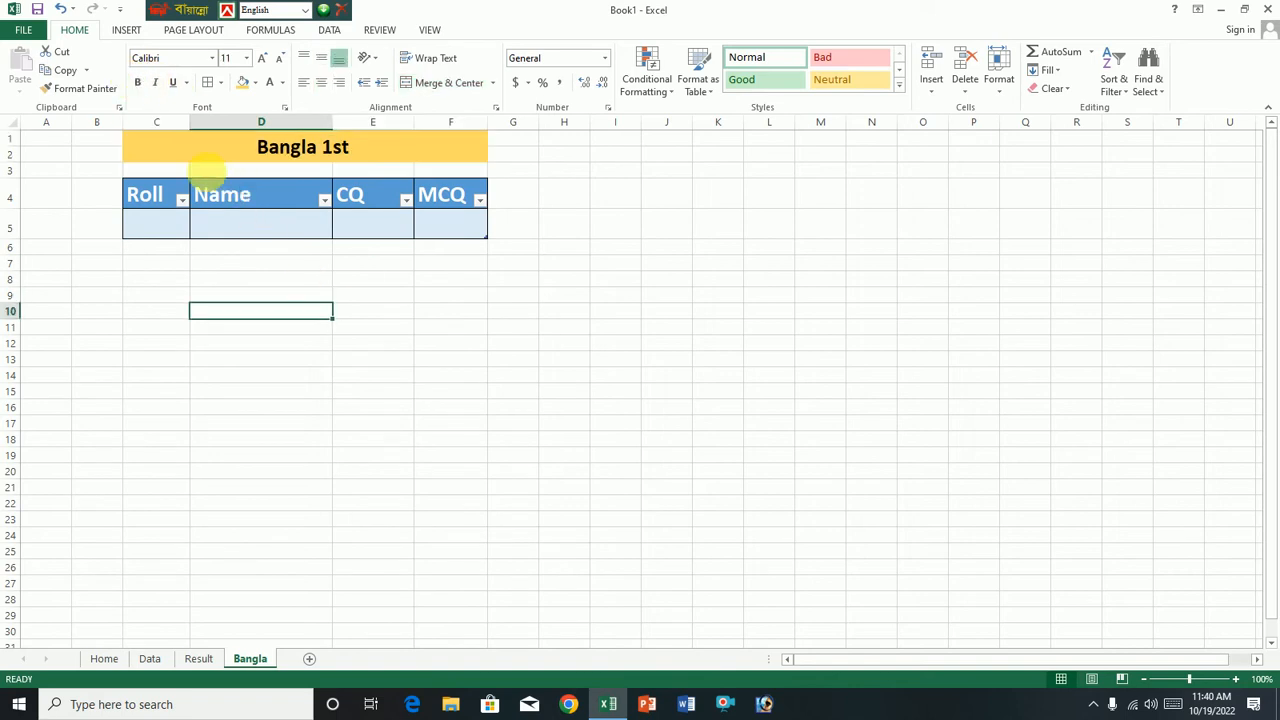
Delete the empty cells C3:F3 between the title and the table, shifting the cells up.
left_click_drag(143, 172, 457, 172)
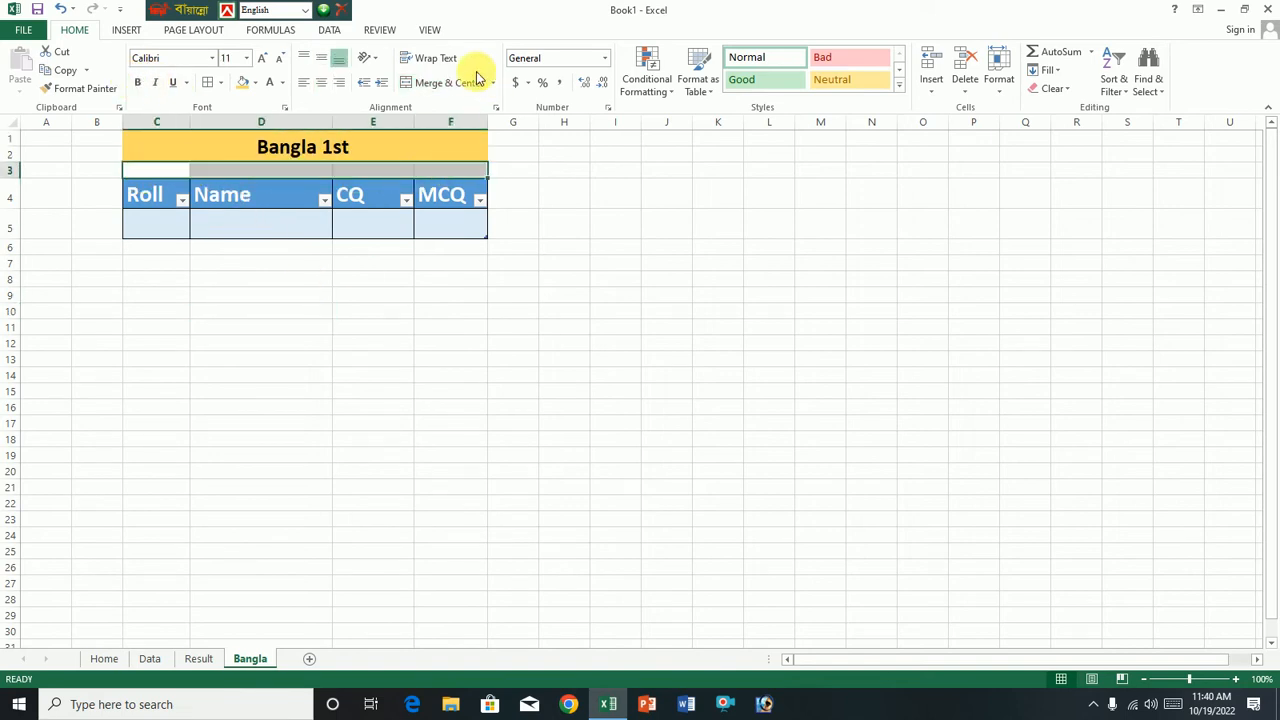
right_click(371, 171)
left_click(410, 303)
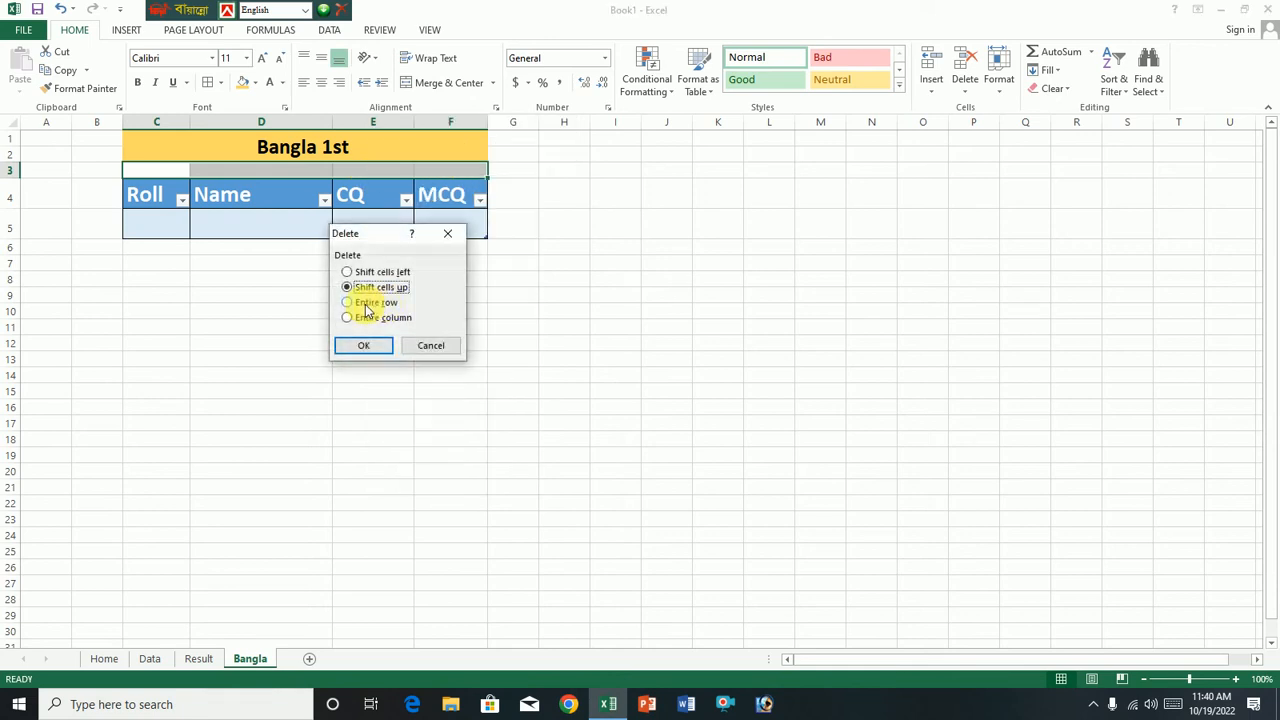
left_click(363, 345)
left_click(663, 374)
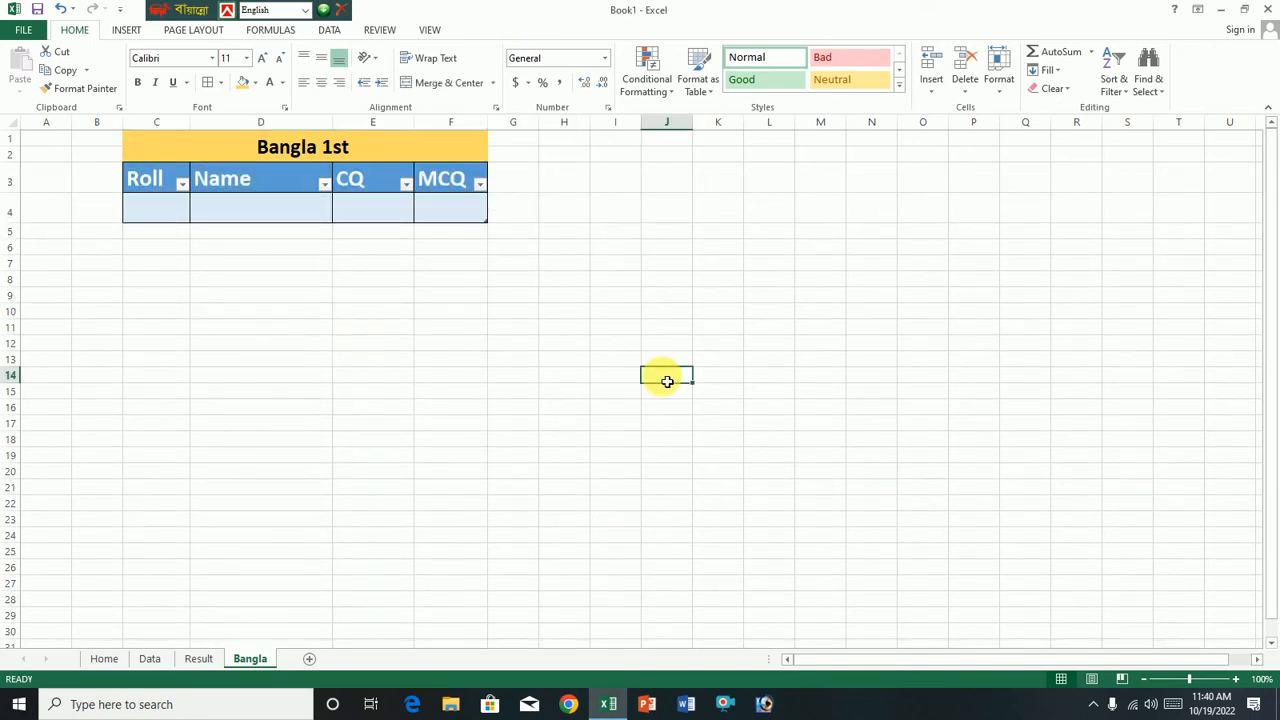
Extend the table downward from row 4 to row 10.
left_click(162, 210)
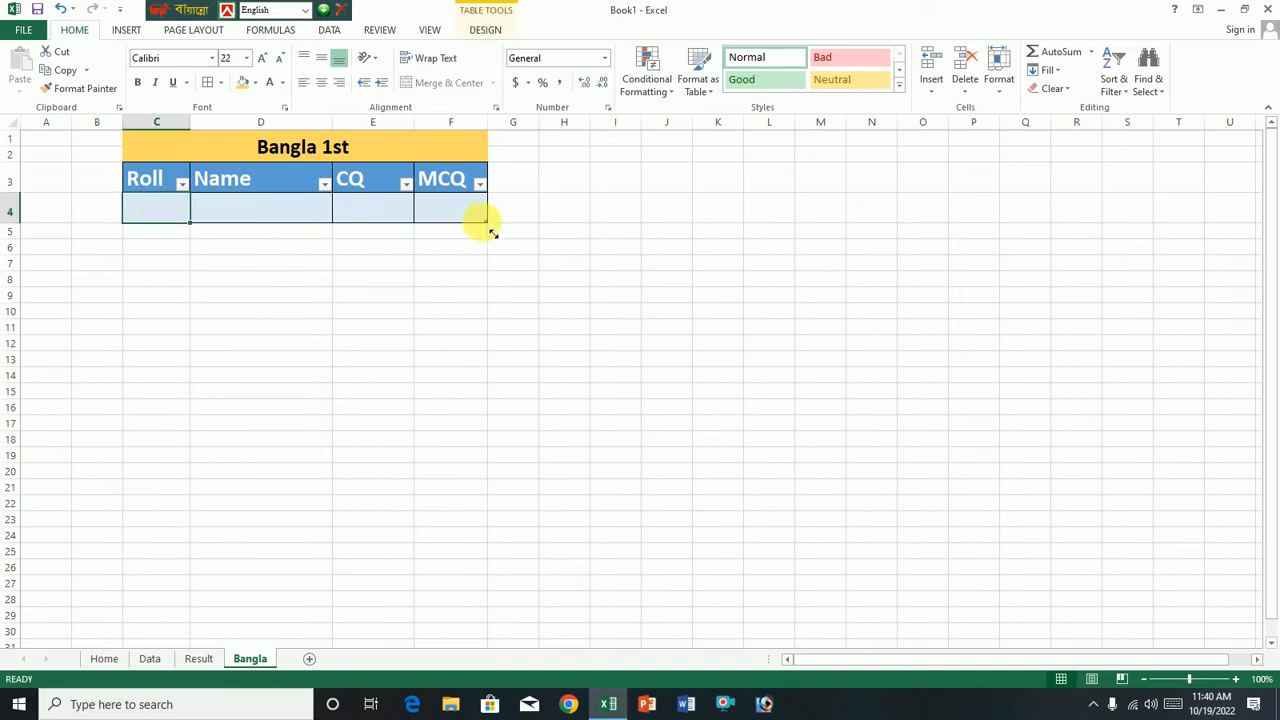
left_click_drag(492, 232, 488, 402)
left_click(609, 329)
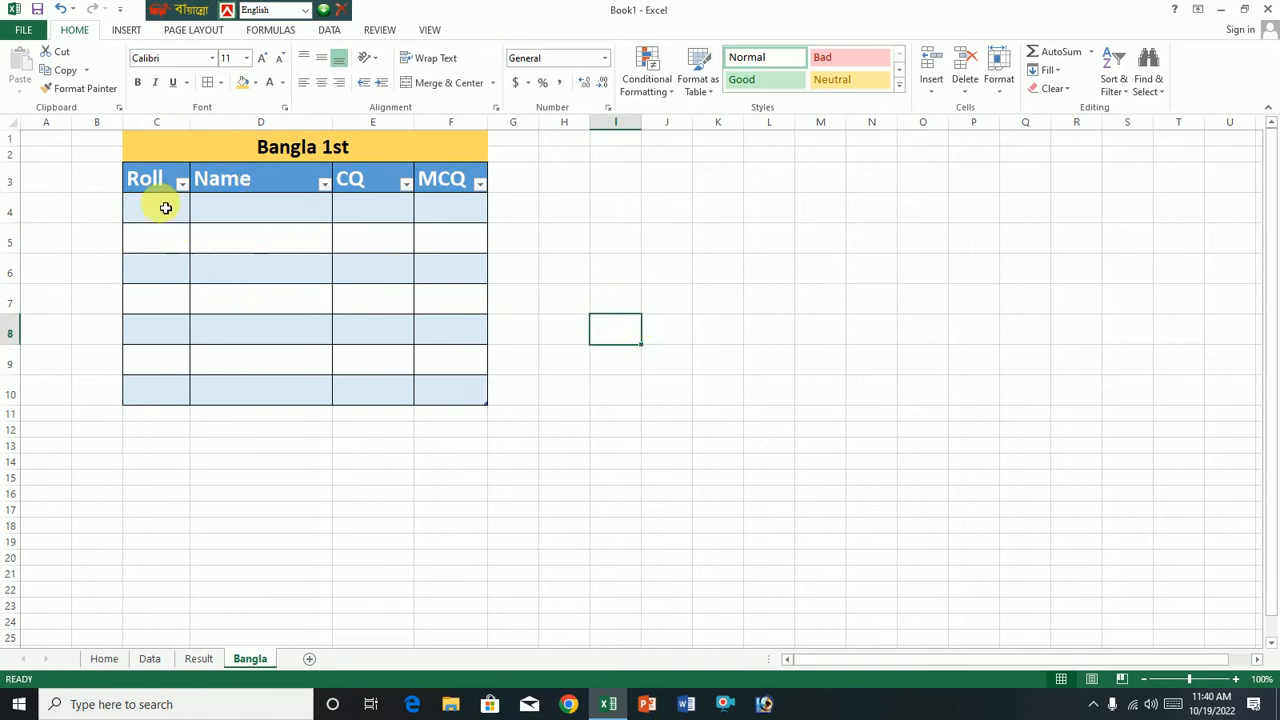
Center the contents of the table range C3:F10 horizontally.
left_click_drag(155, 178, 478, 396)
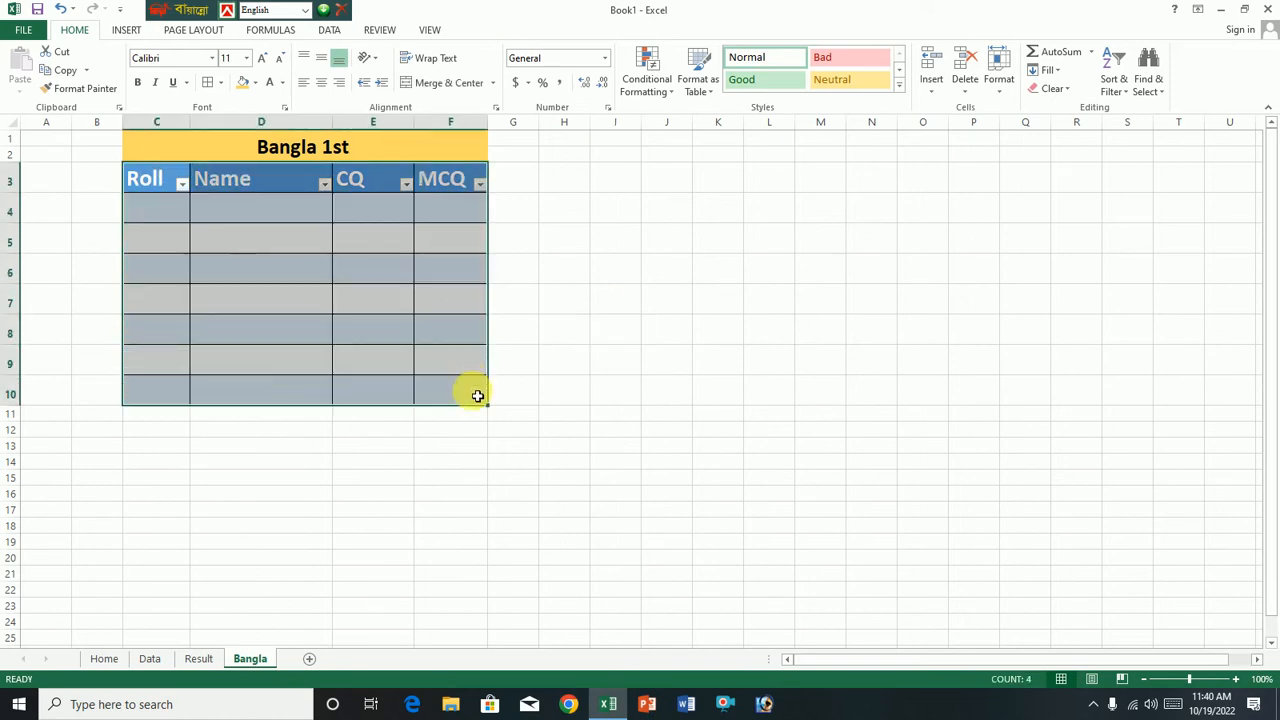
left_click(321, 82)
left_click(562, 237)
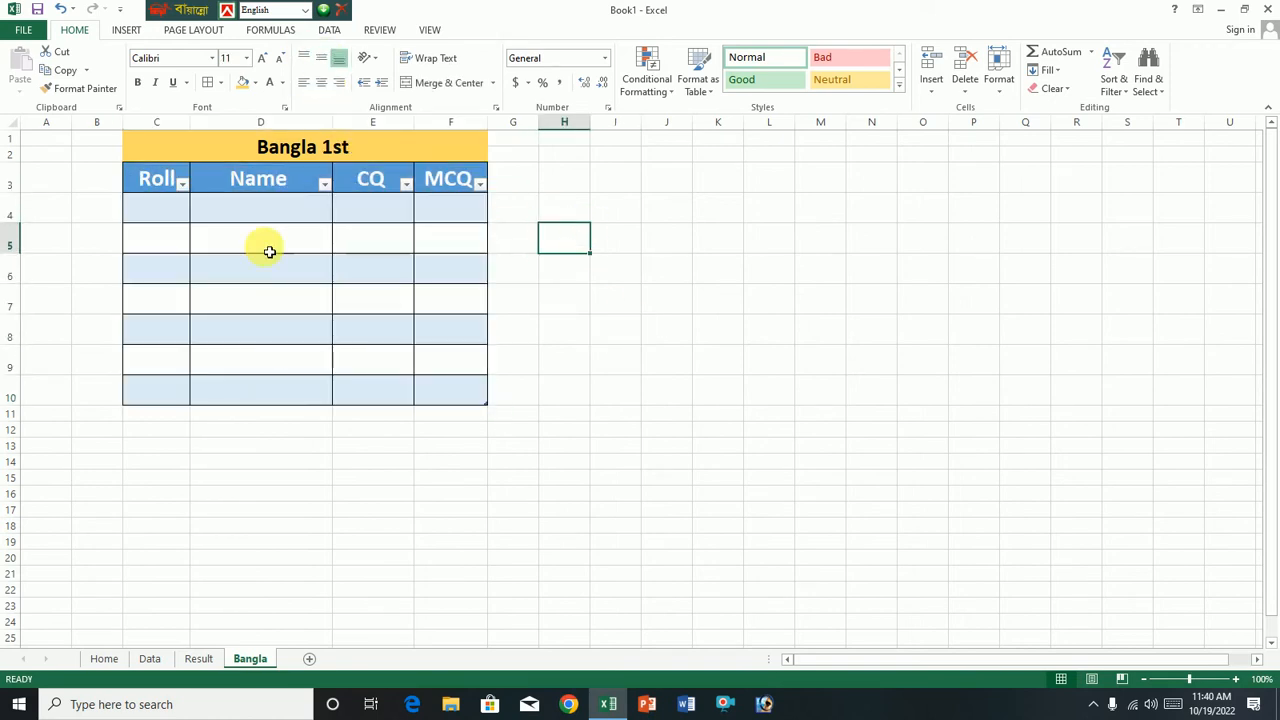
Freeze the panes at cell S4 so the title and header rows stay fixed, and check them by scrolling.
scroll(600, 375, "down", 5)
scroll(602, 379, "up", 5)
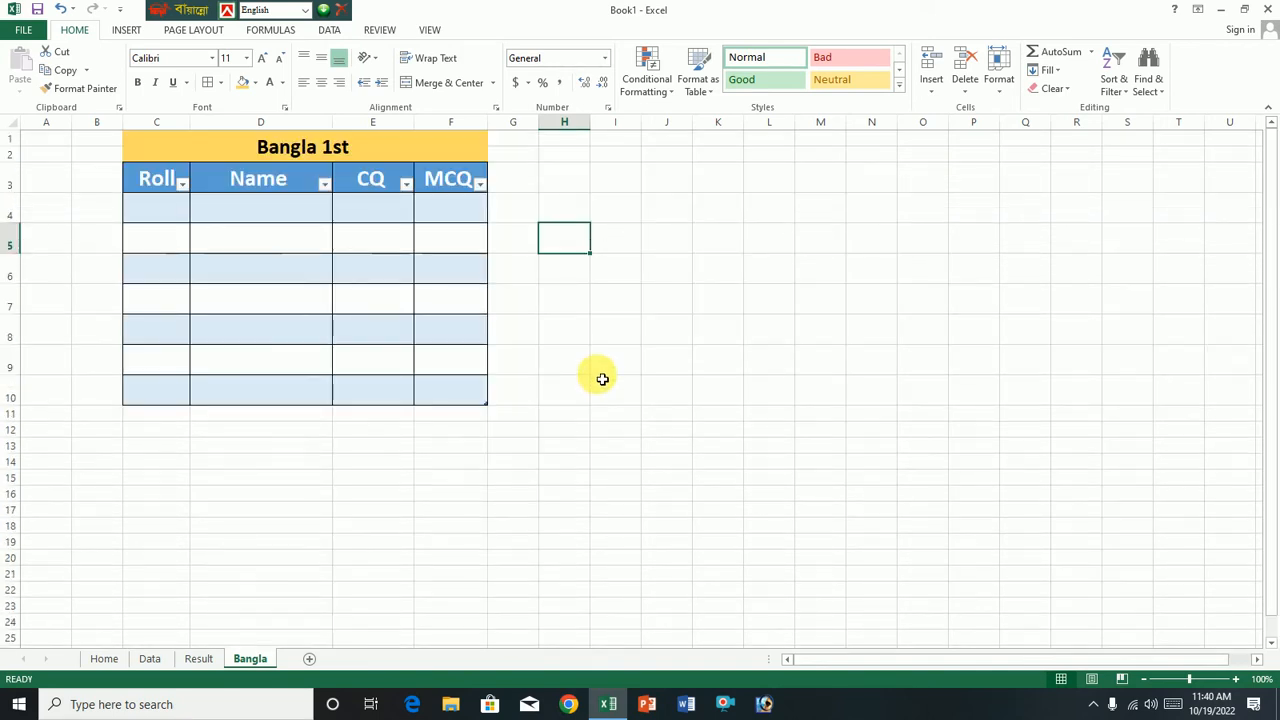
scroll(602, 379, "down", 5)
scroll(511, 366, "up", 5)
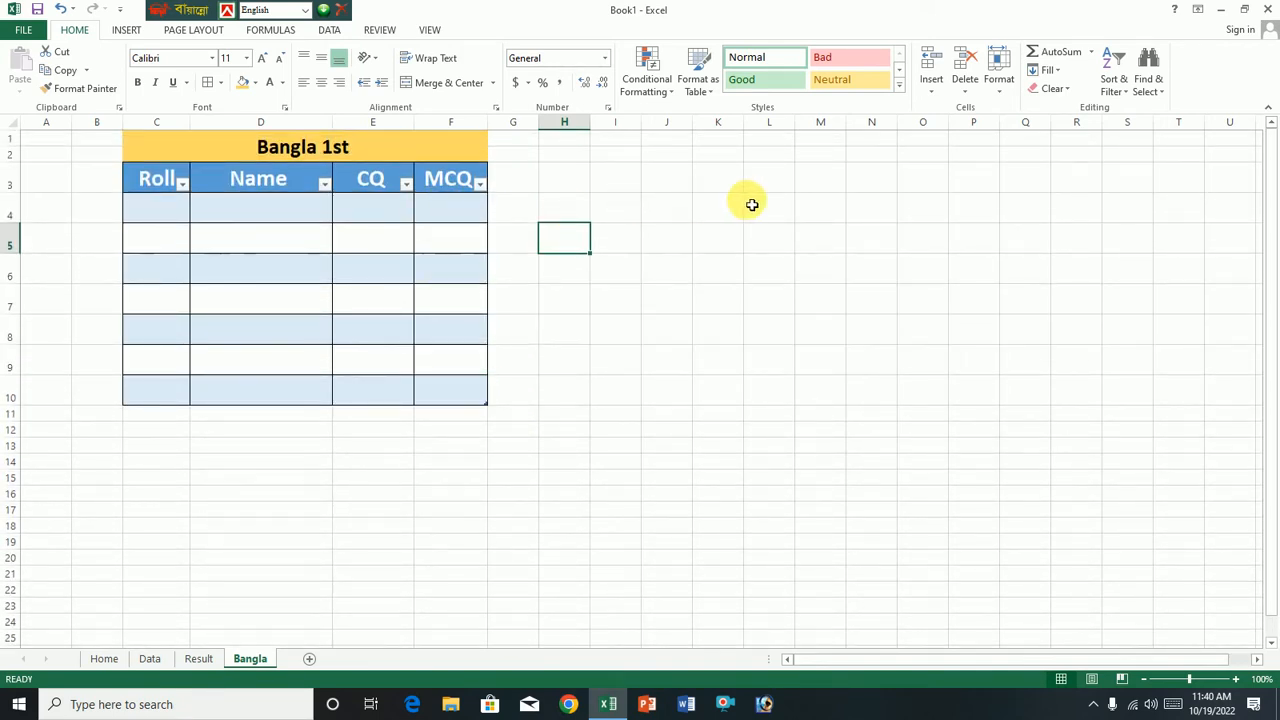
left_click(1122, 212)
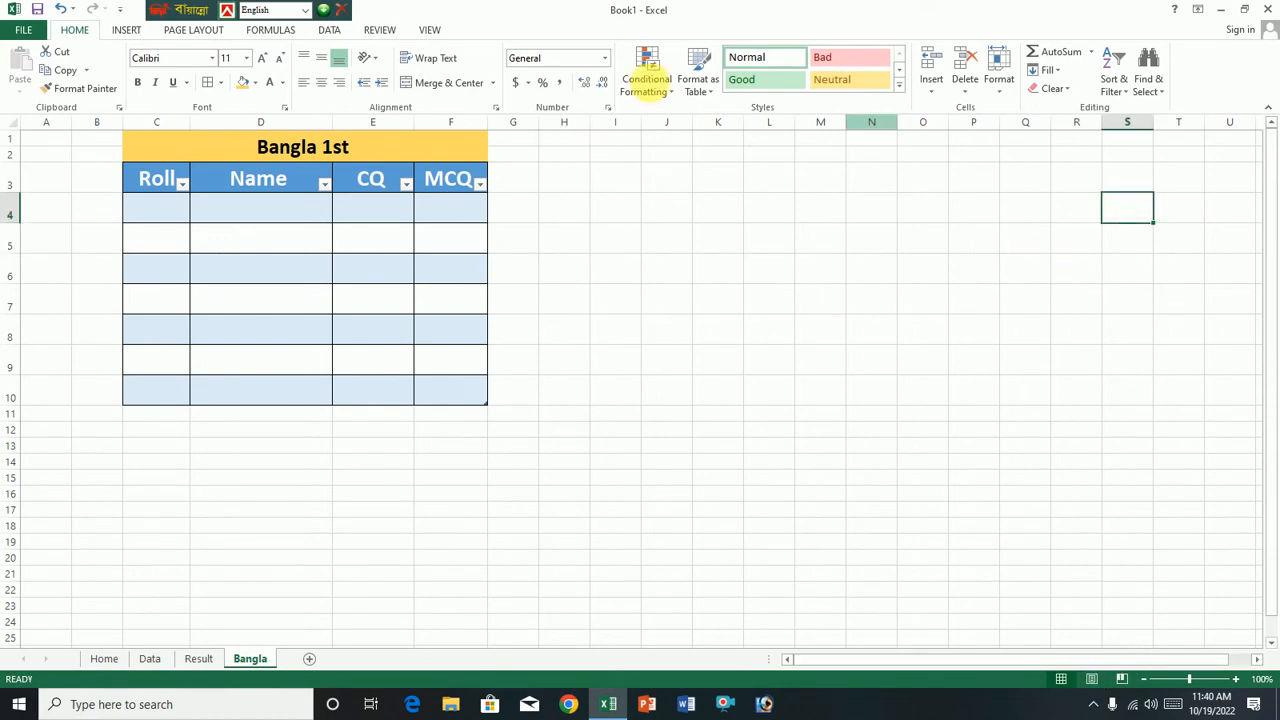
left_click(429, 29)
left_click(520, 88)
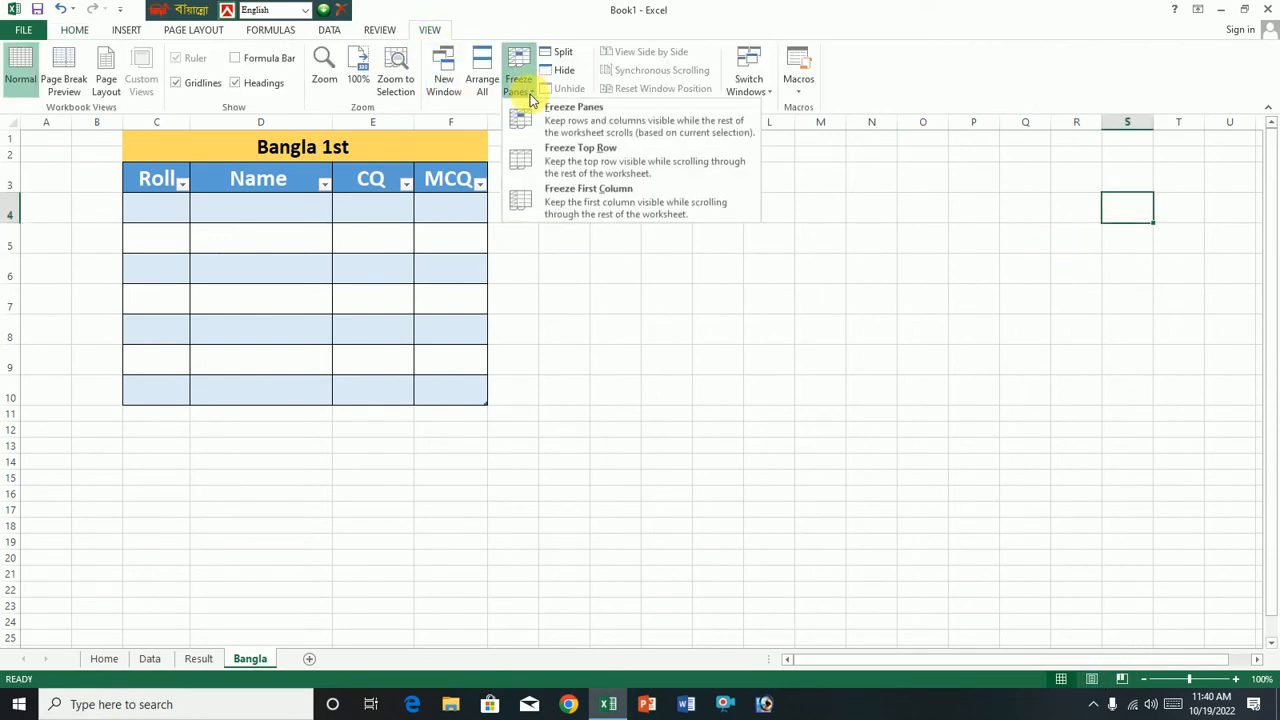
left_click(580, 129)
left_click(706, 437)
scroll(412, 475, "down", 4)
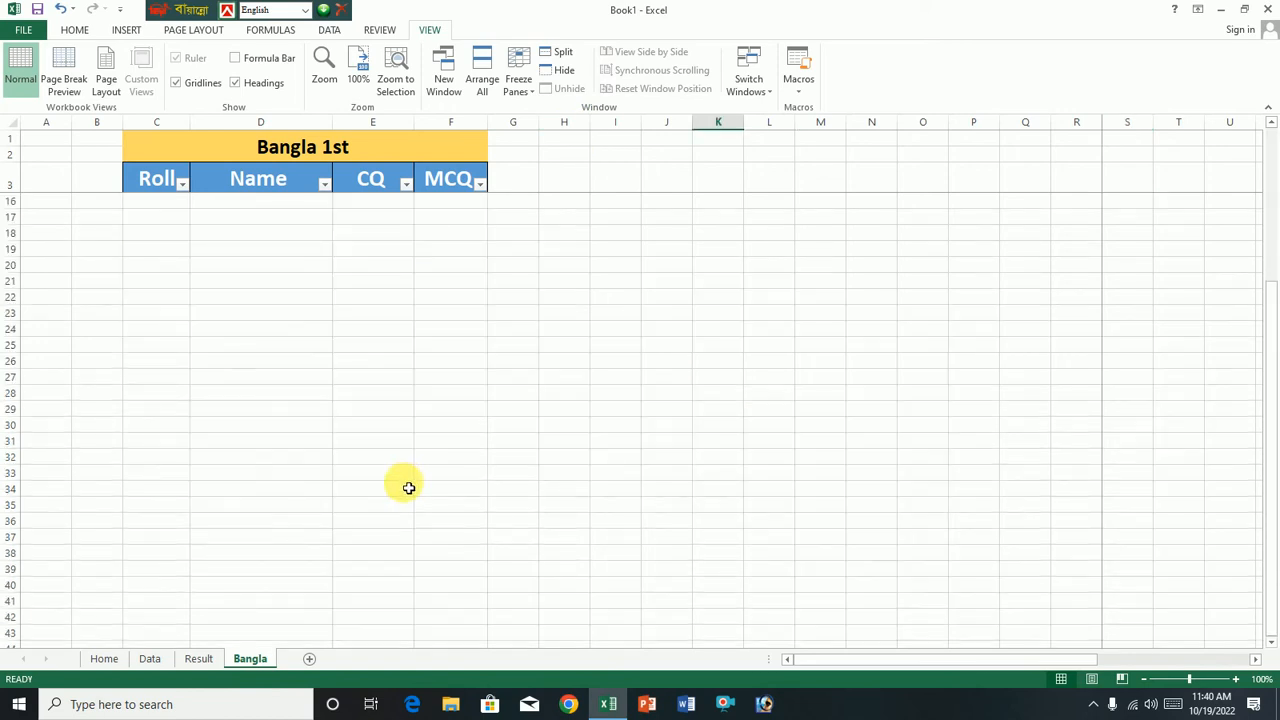
scroll(409, 488, "up", 4)
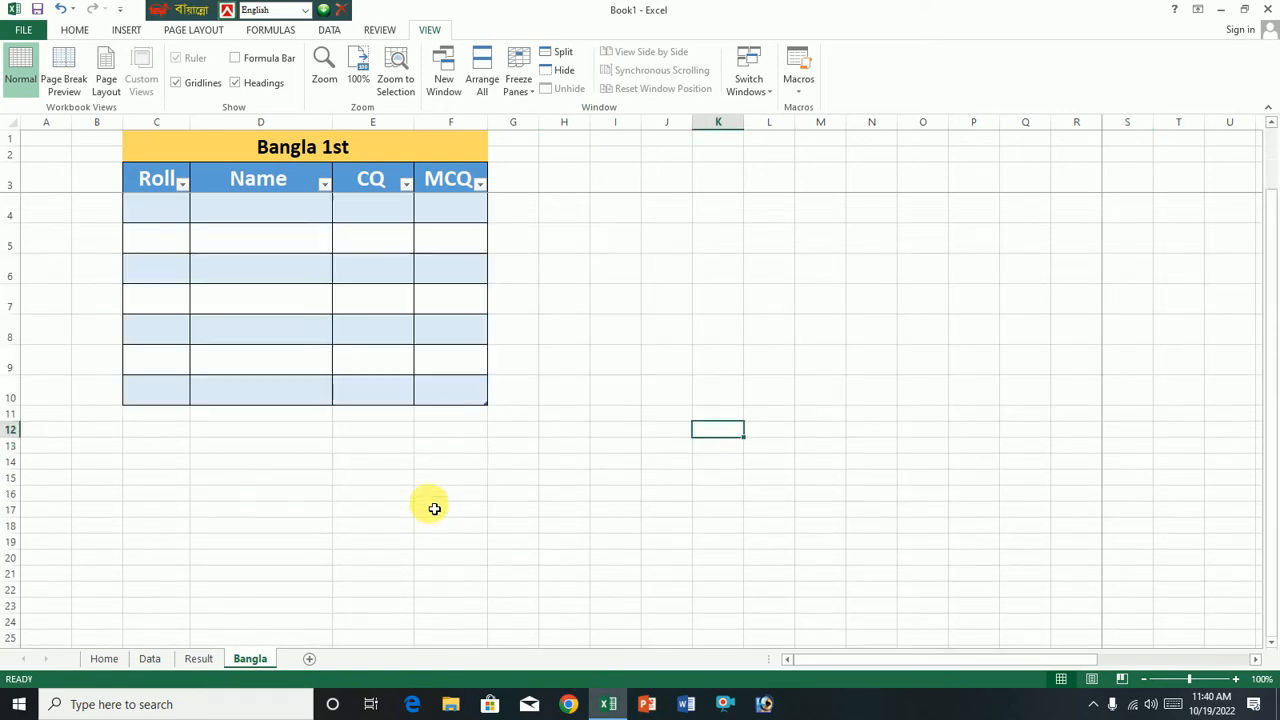
scroll(430, 500, "down", 4)
scroll(420, 488, "up", 4)
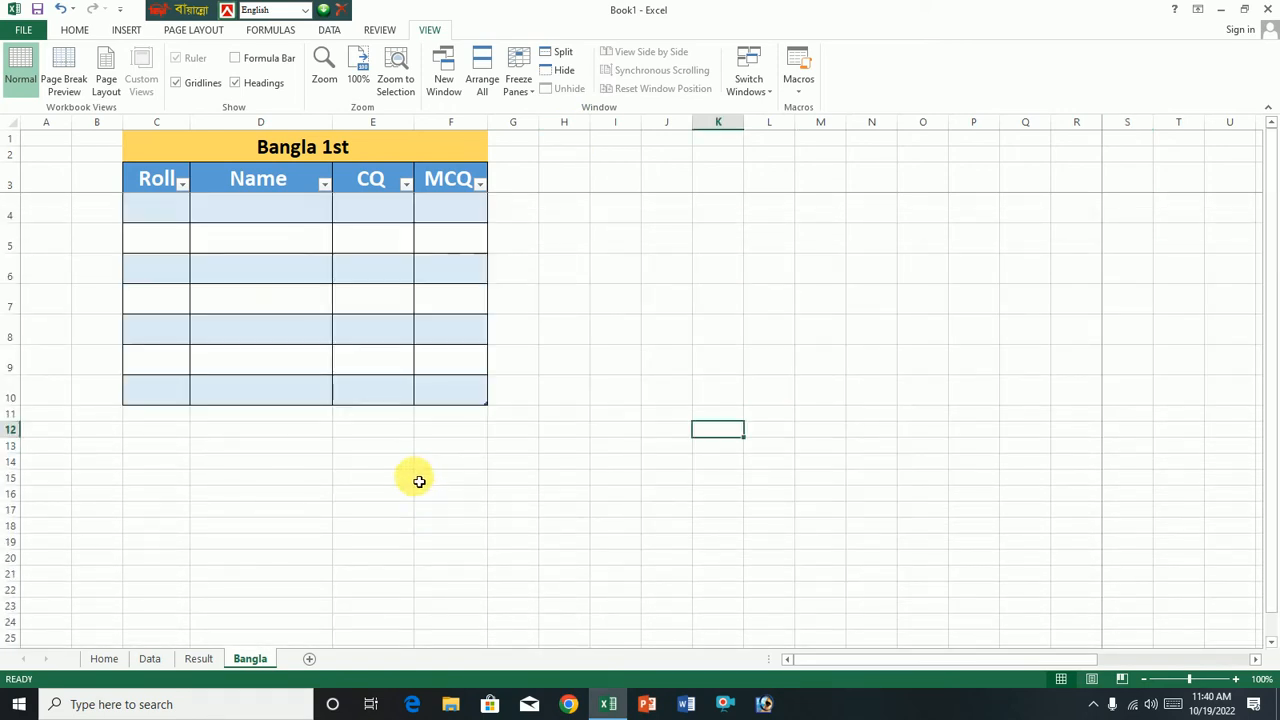
Hide the worksheet's gridlines and headings, and extend the table downward beyond the visible part of the sheet.
left_click(177, 83)
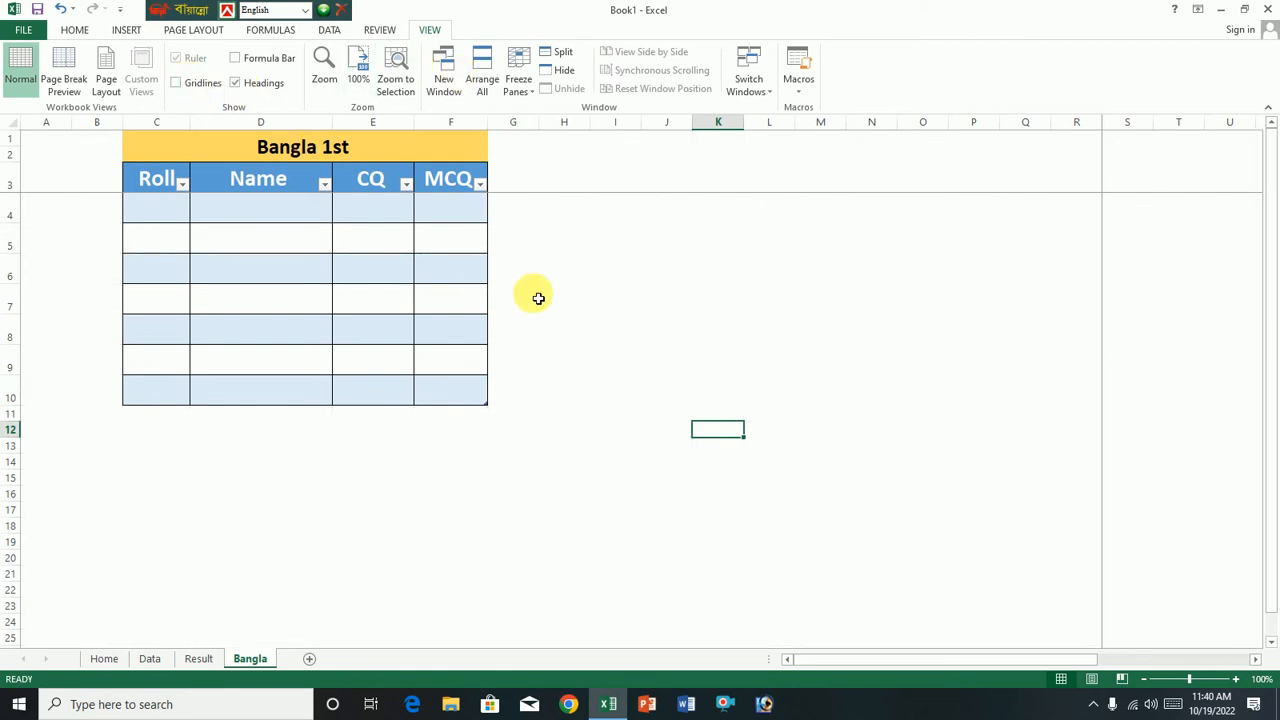
left_click(252, 86)
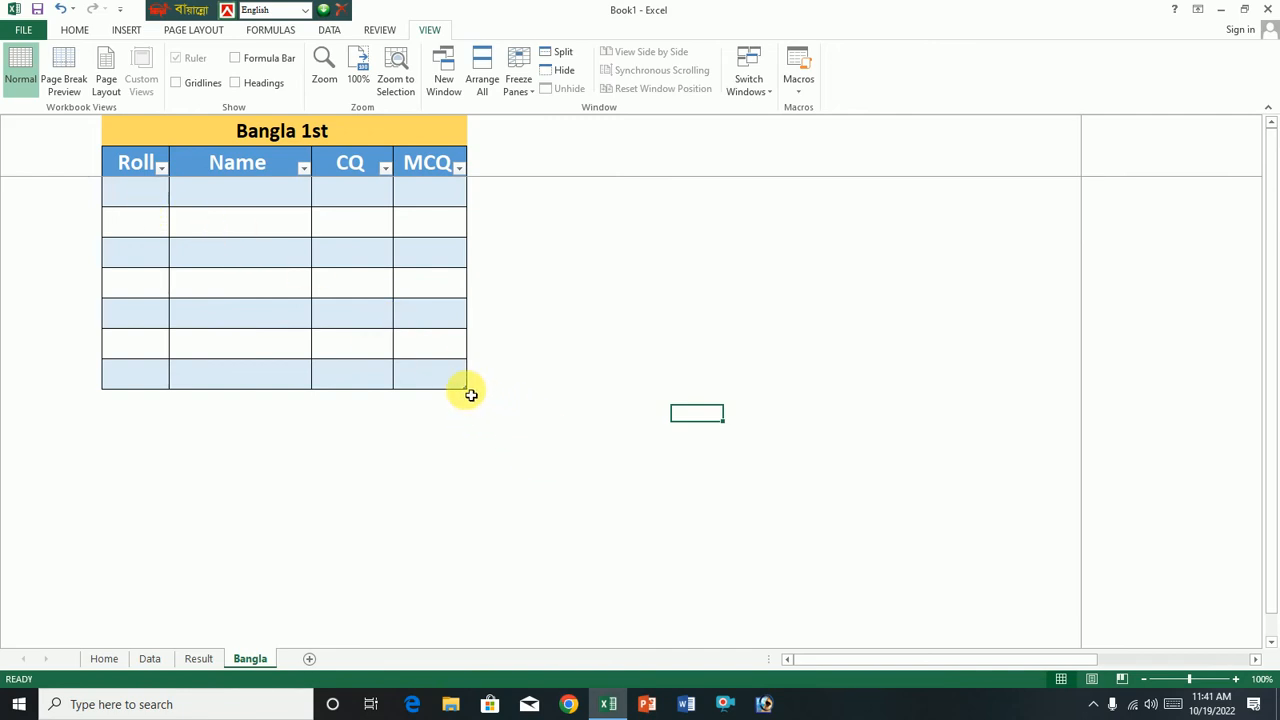
left_click_drag(472, 395, 491, 606)
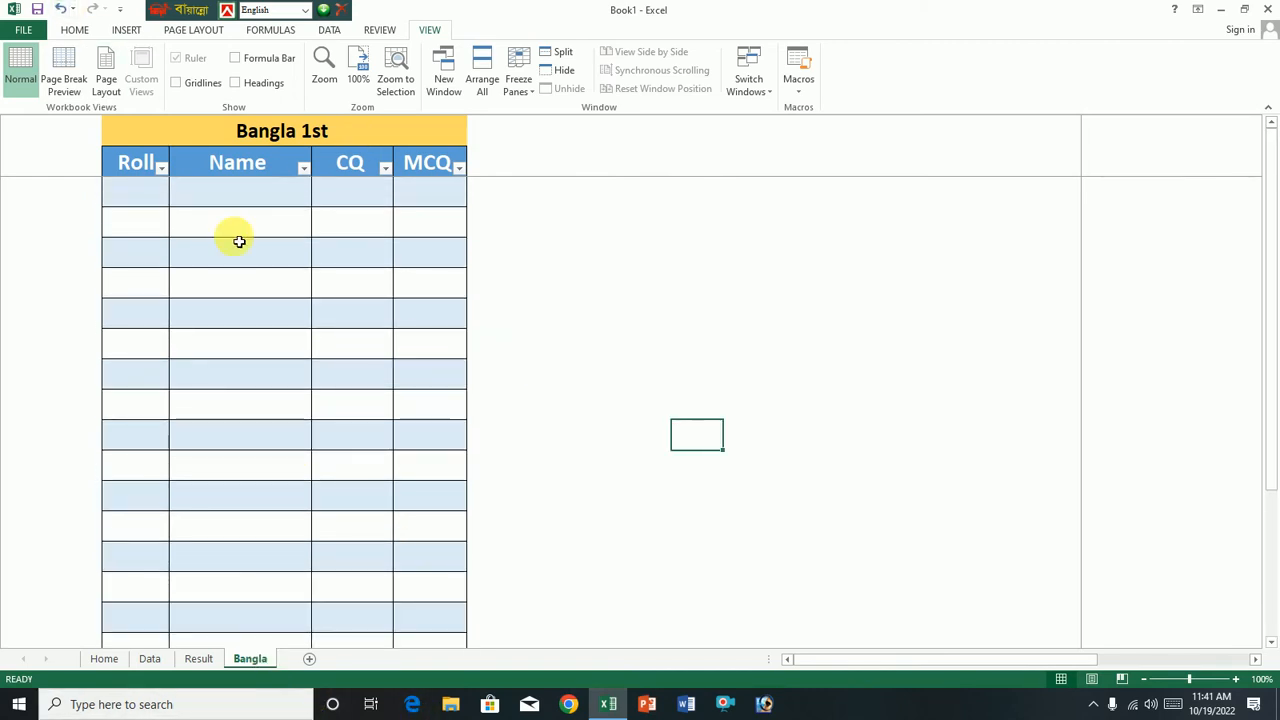
Insert a left block arrow shape, 0.53" high and 1.07" wide, and place it beside the "Bangla 1st" title, left of the table.
left_click(126, 30)
left_click(251, 78)
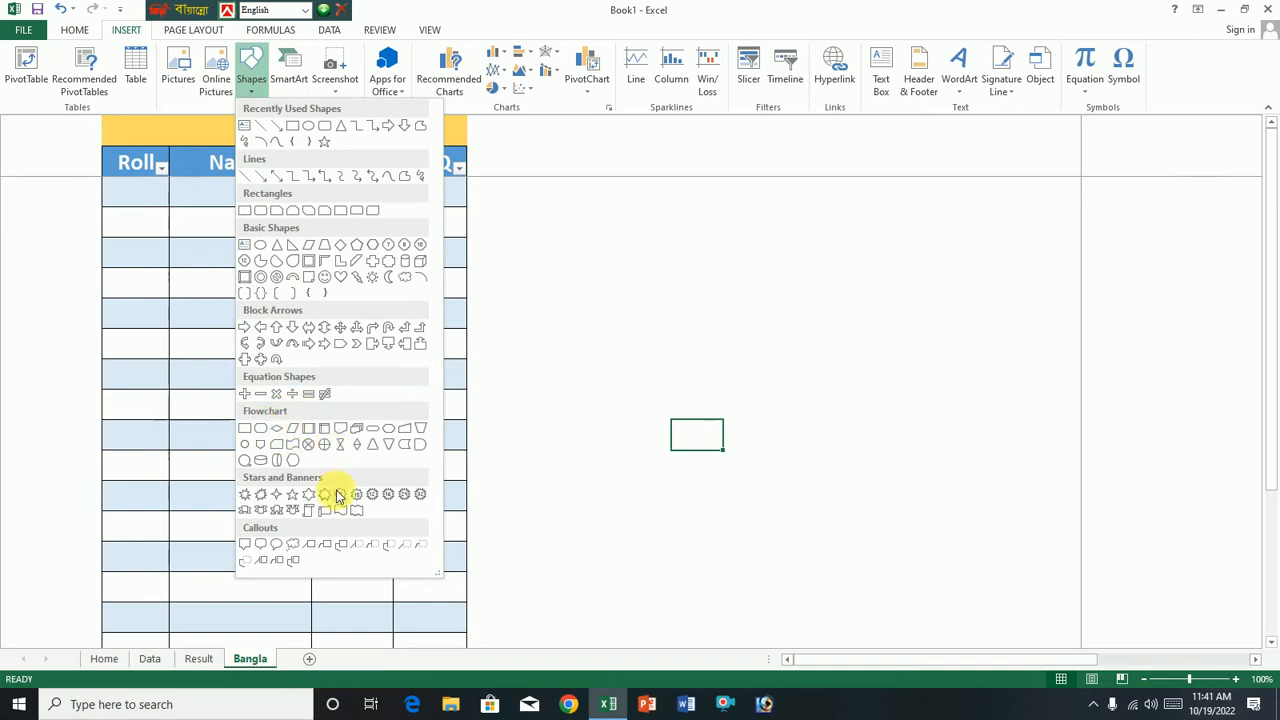
left_click(263, 333)
left_click(578, 267)
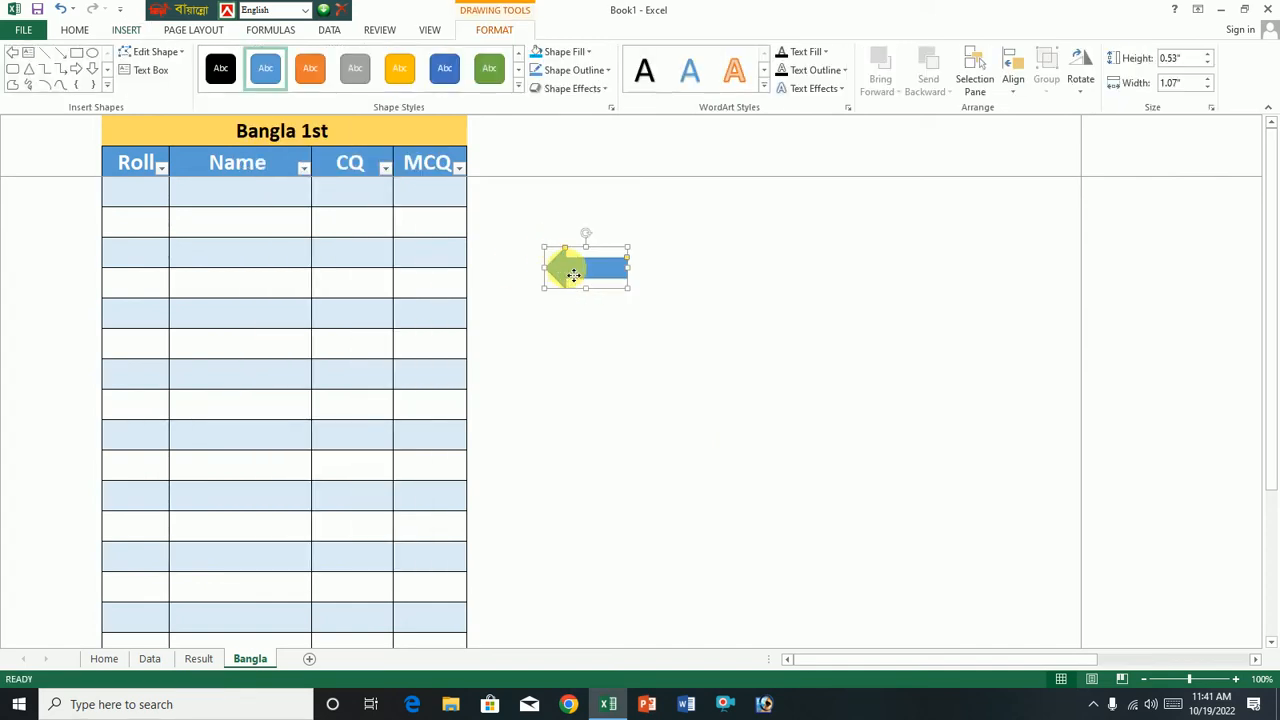
left_click_drag(573, 275, 37, 147)
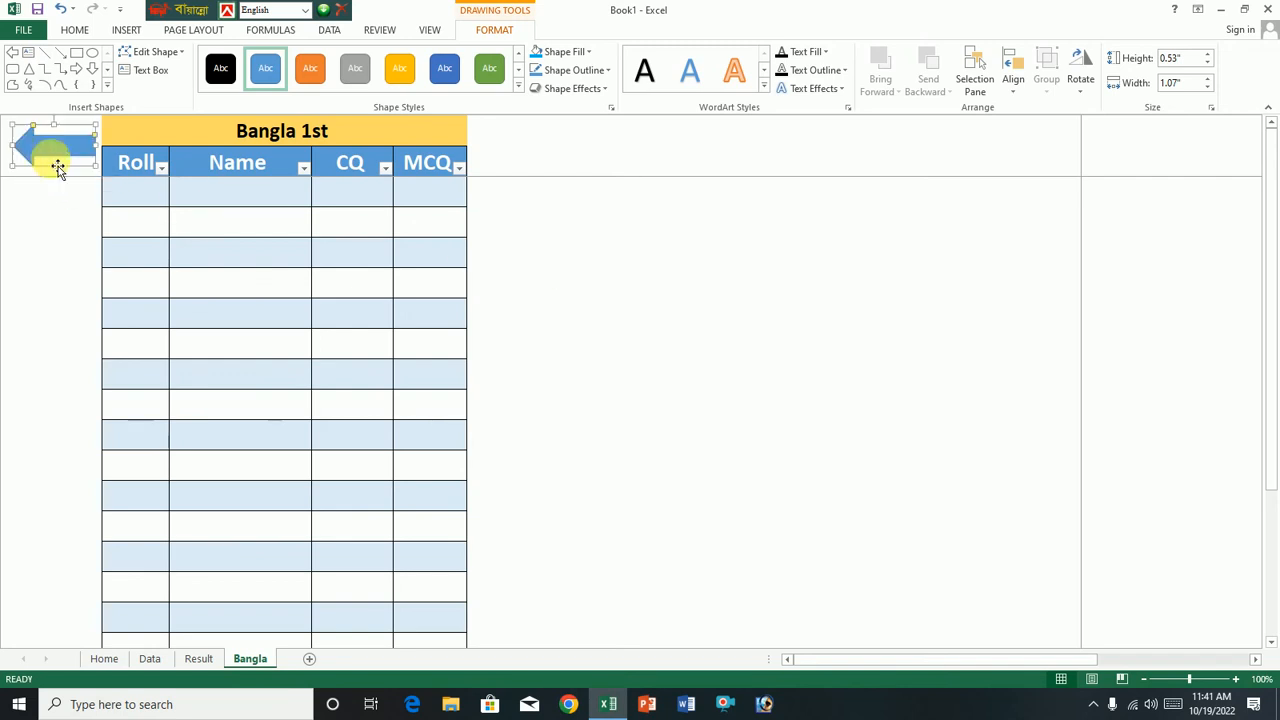
left_click(751, 317)
Apply the Preset 2 shape effect to the left arrow and fill it with standard purple.
left_click(68, 160)
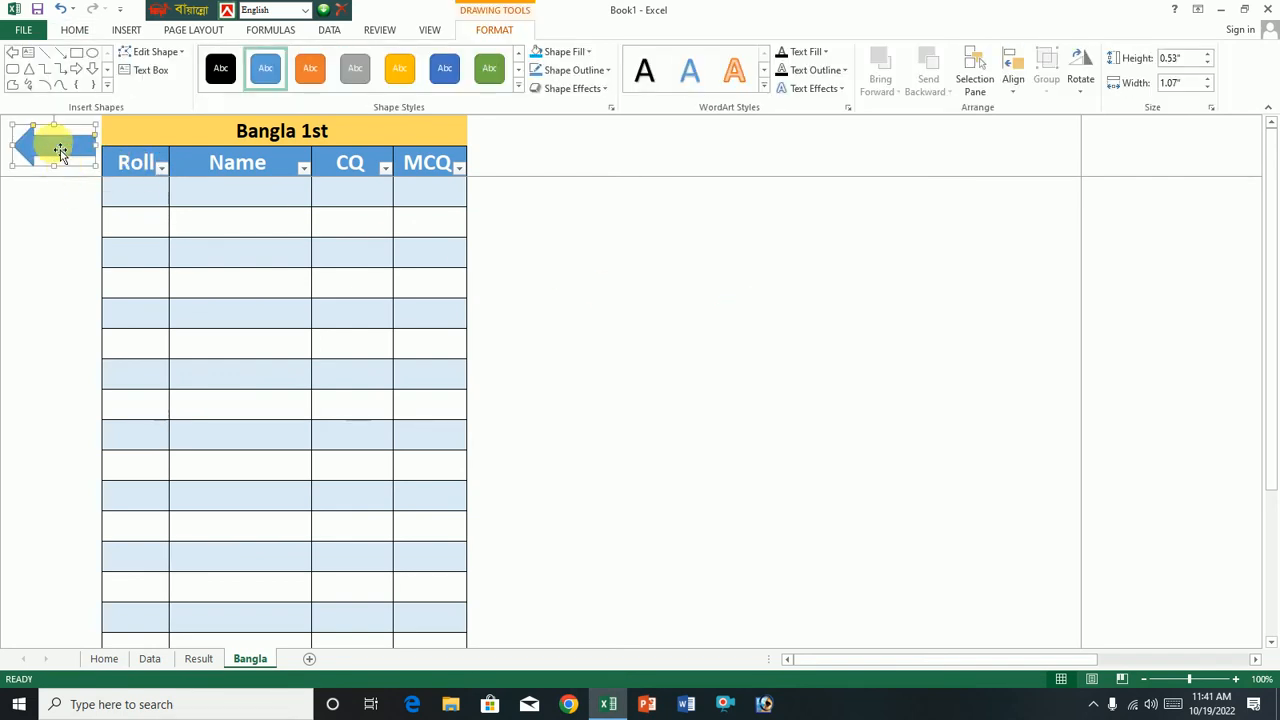
left_click(566, 88)
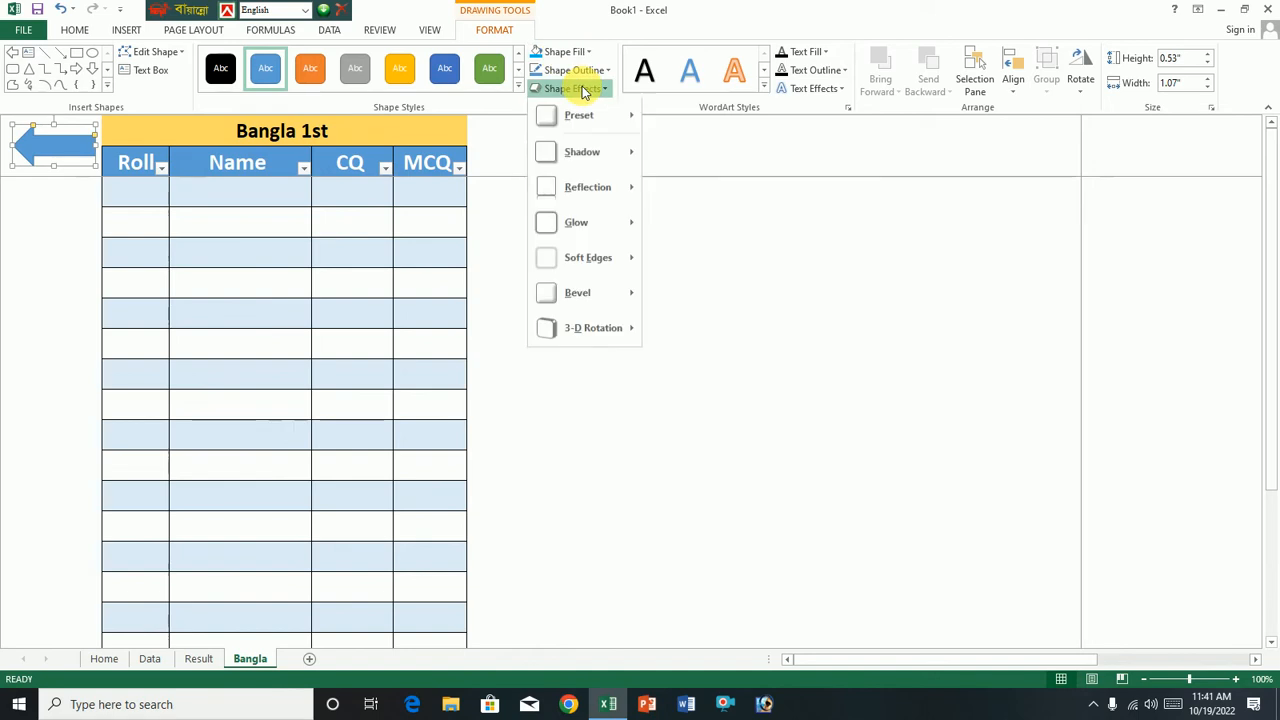
mouse_move(580, 117)
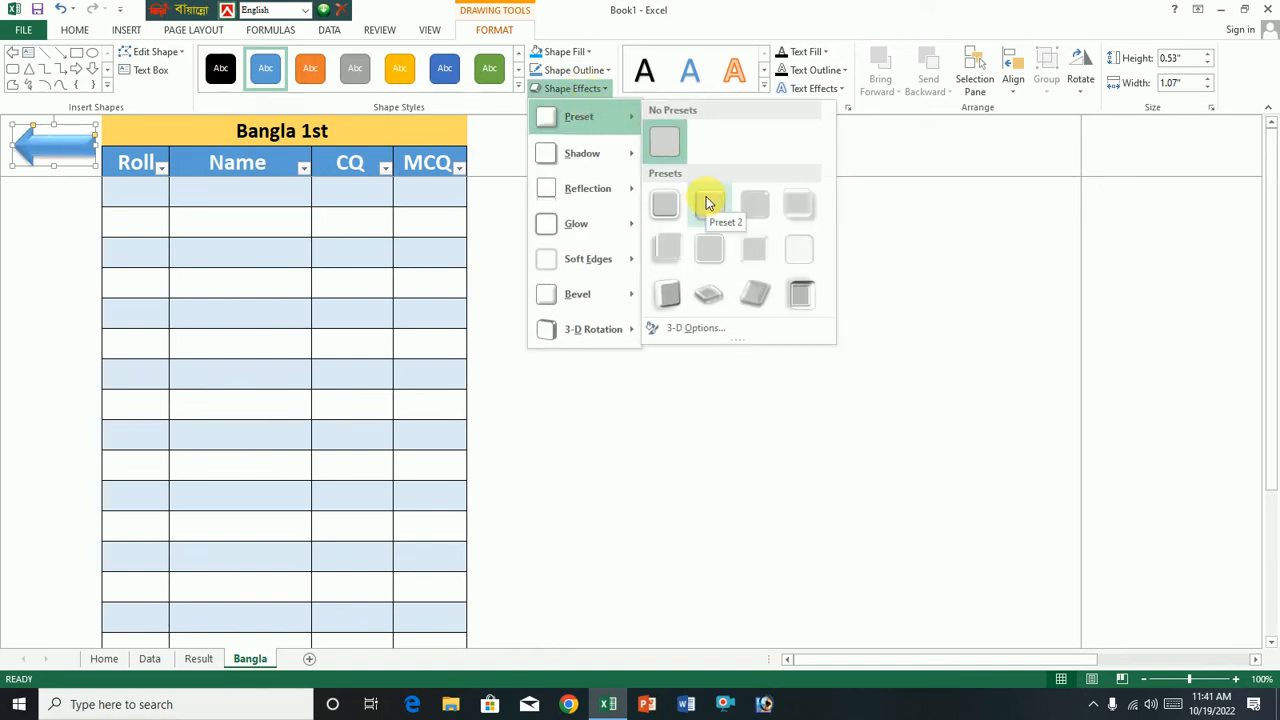
left_click(706, 203)
left_click(562, 51)
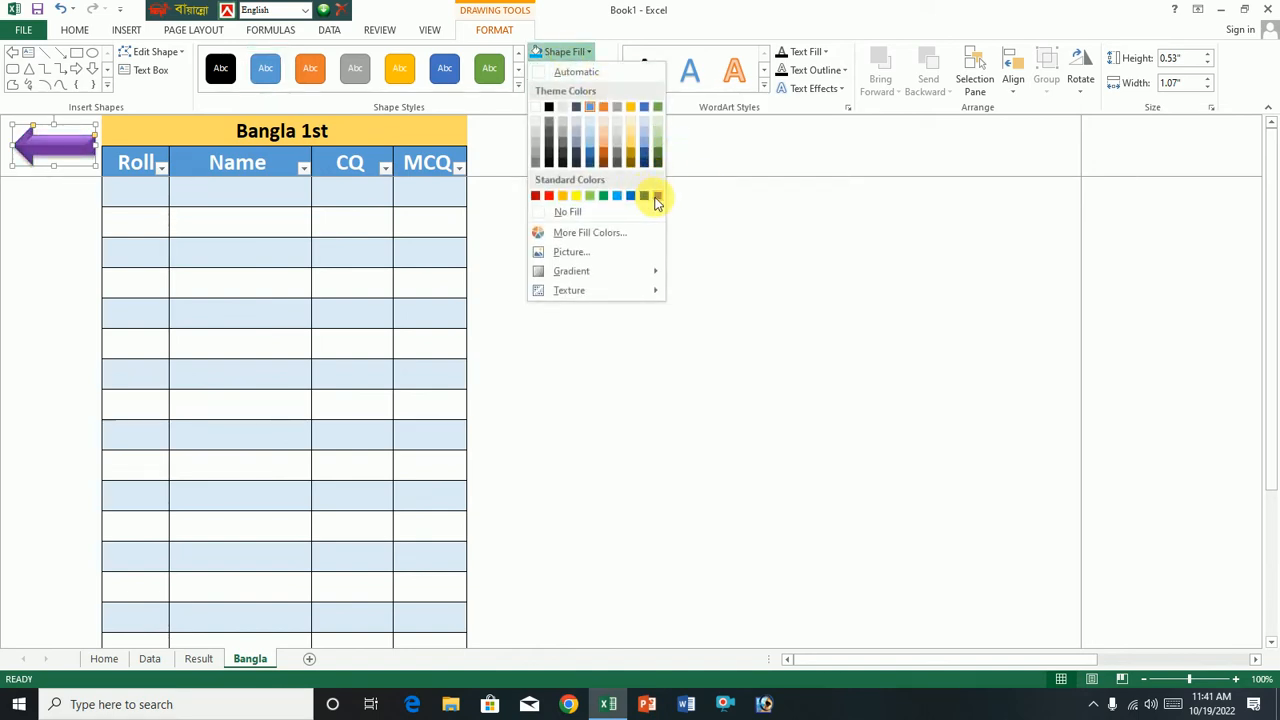
left_click(656, 200)
left_click(718, 280)
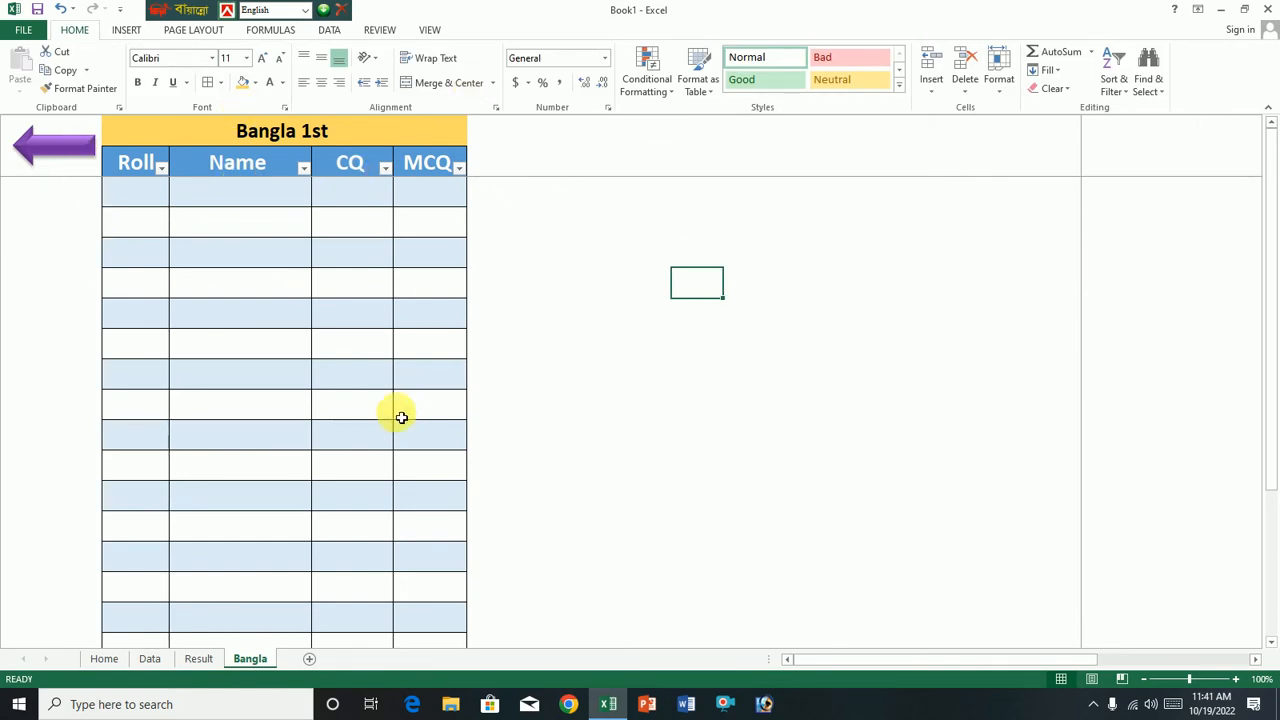
Rename the Bangla worksheet as "Bangla 1st".
right_click(247, 662)
left_click(288, 508)
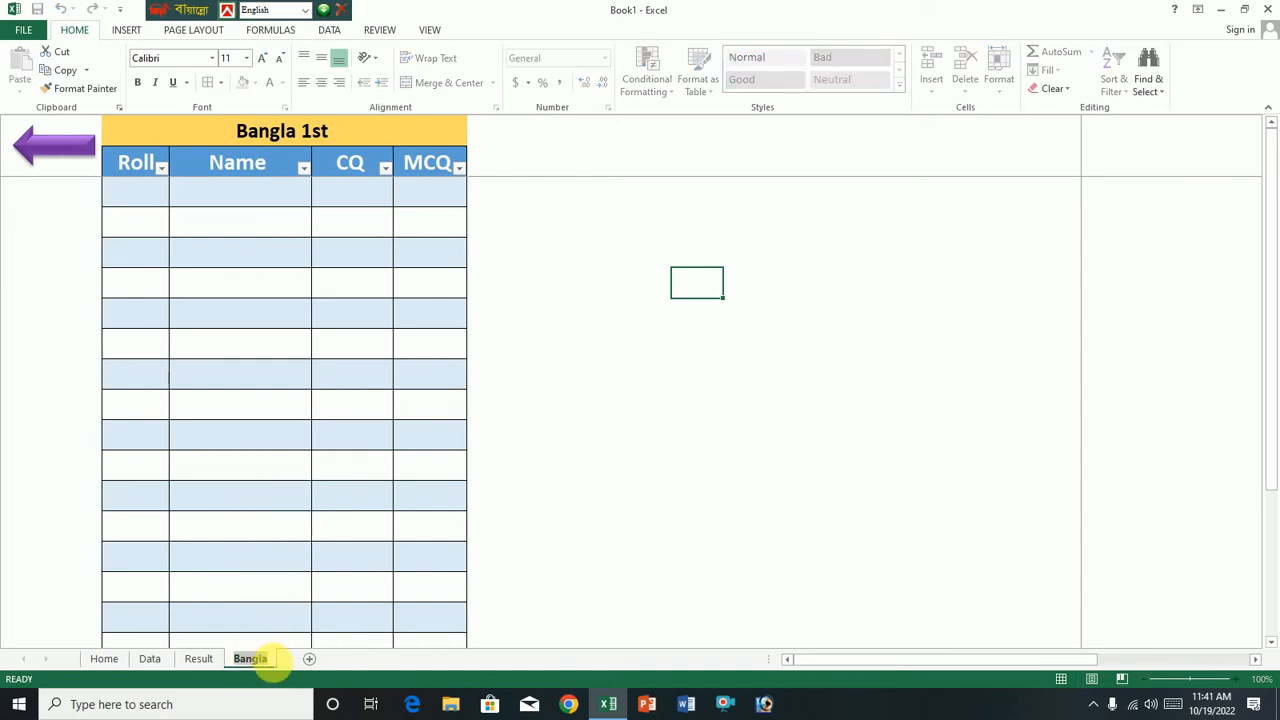
type("1st")
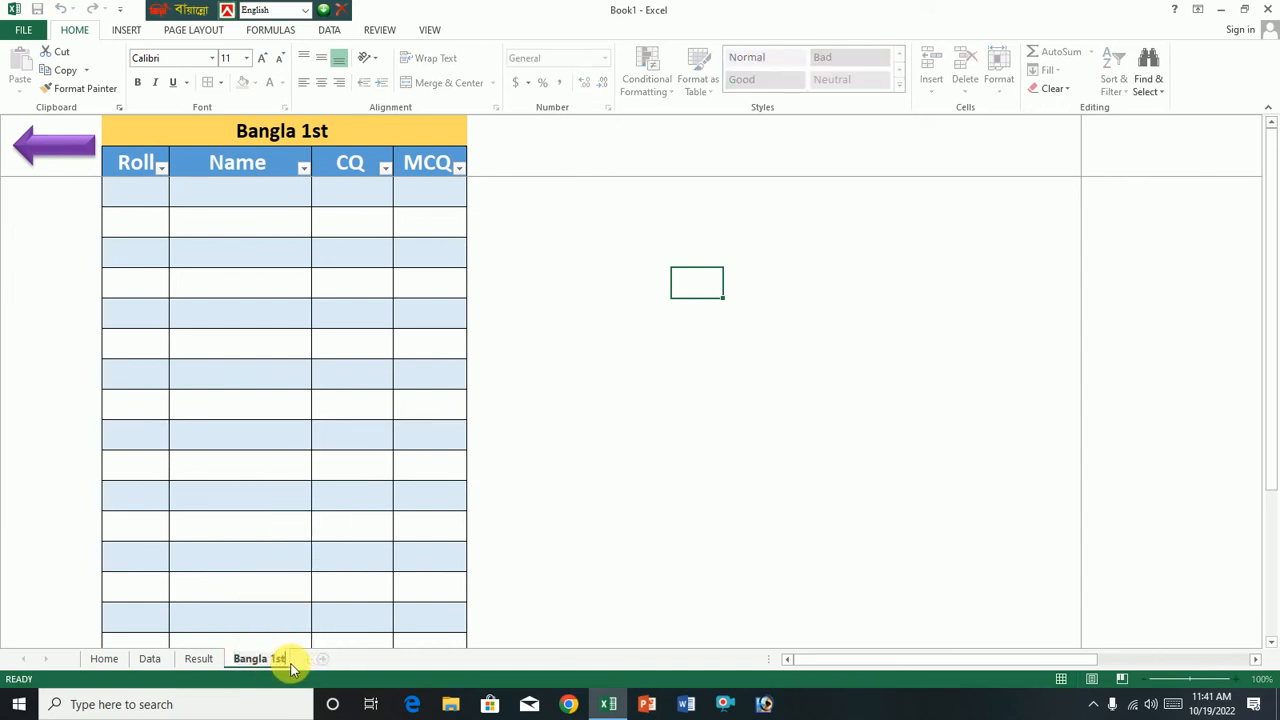
left_click(765, 429)
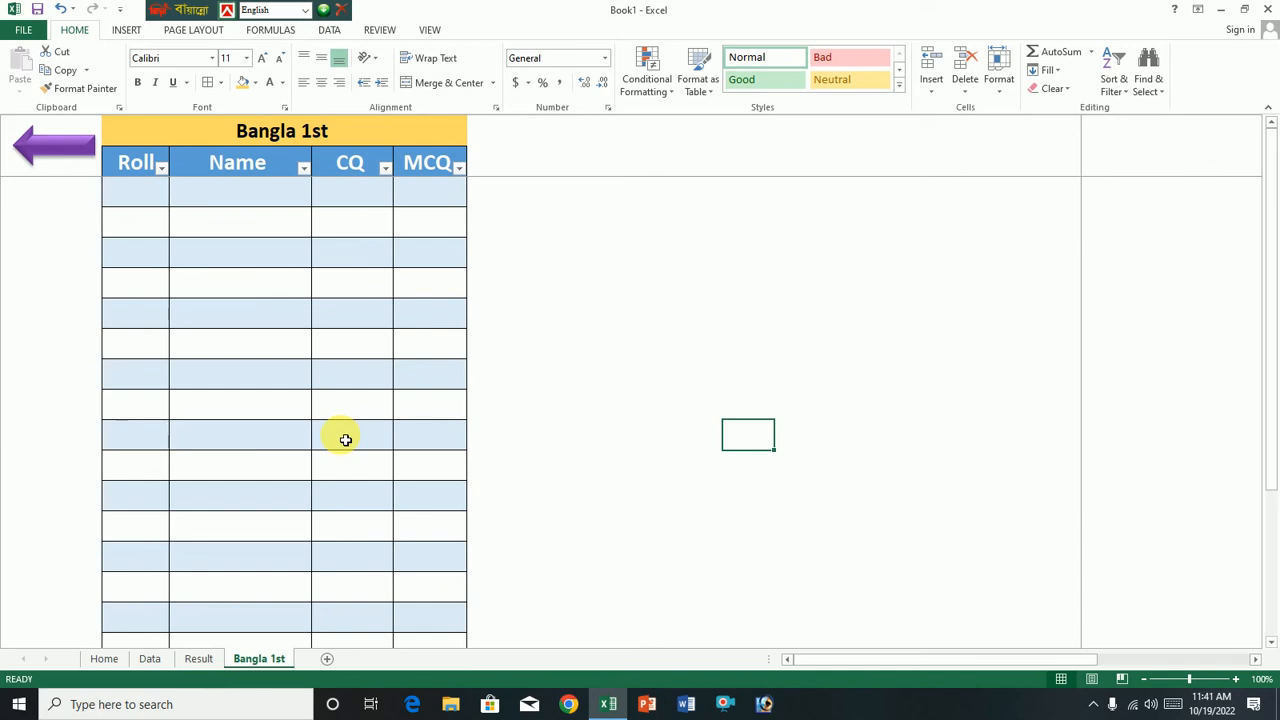
Create a copy of the Bangla 1st worksheet in Book1, placed before the Bangla 1st sheet.
right_click(248, 662)
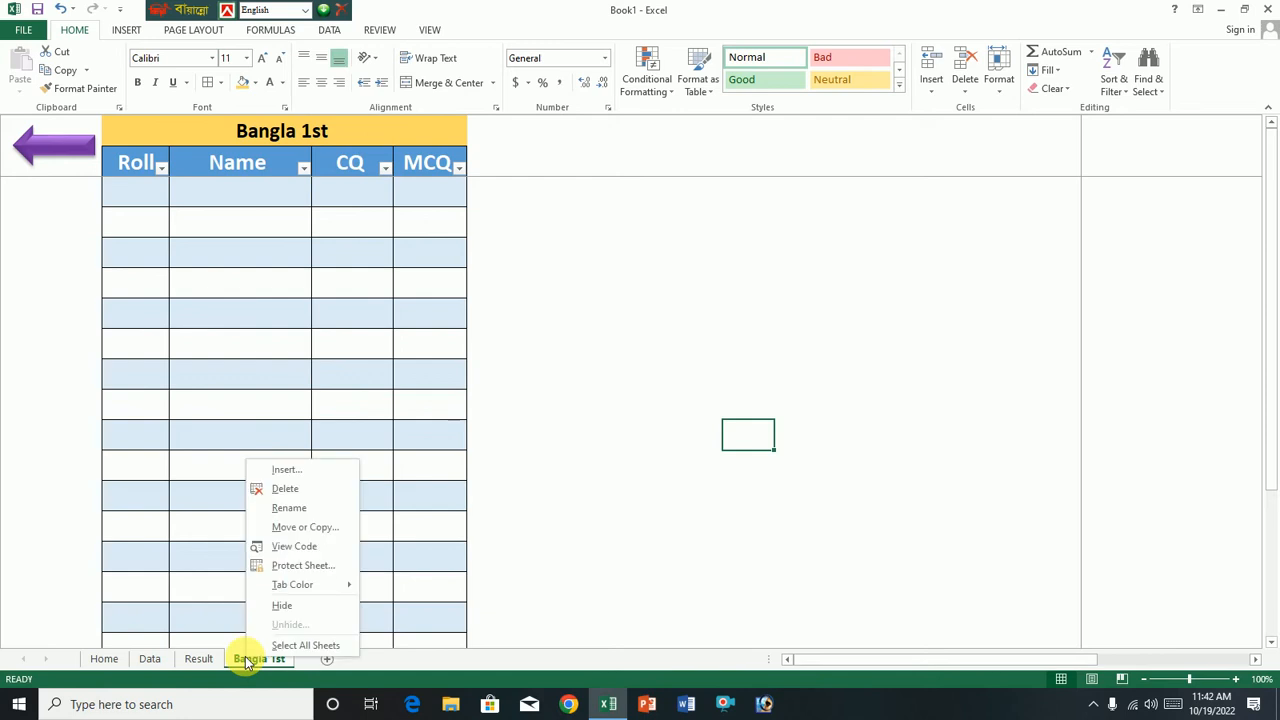
left_click(296, 528)
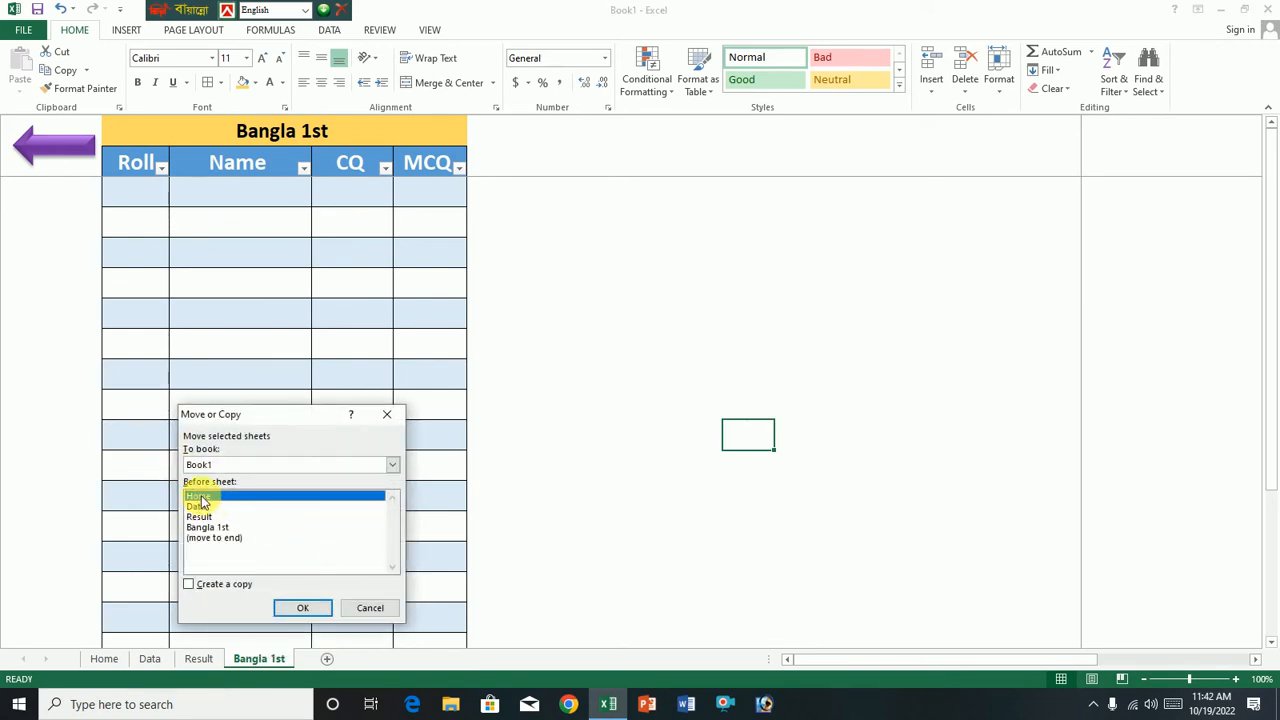
left_click(226, 527)
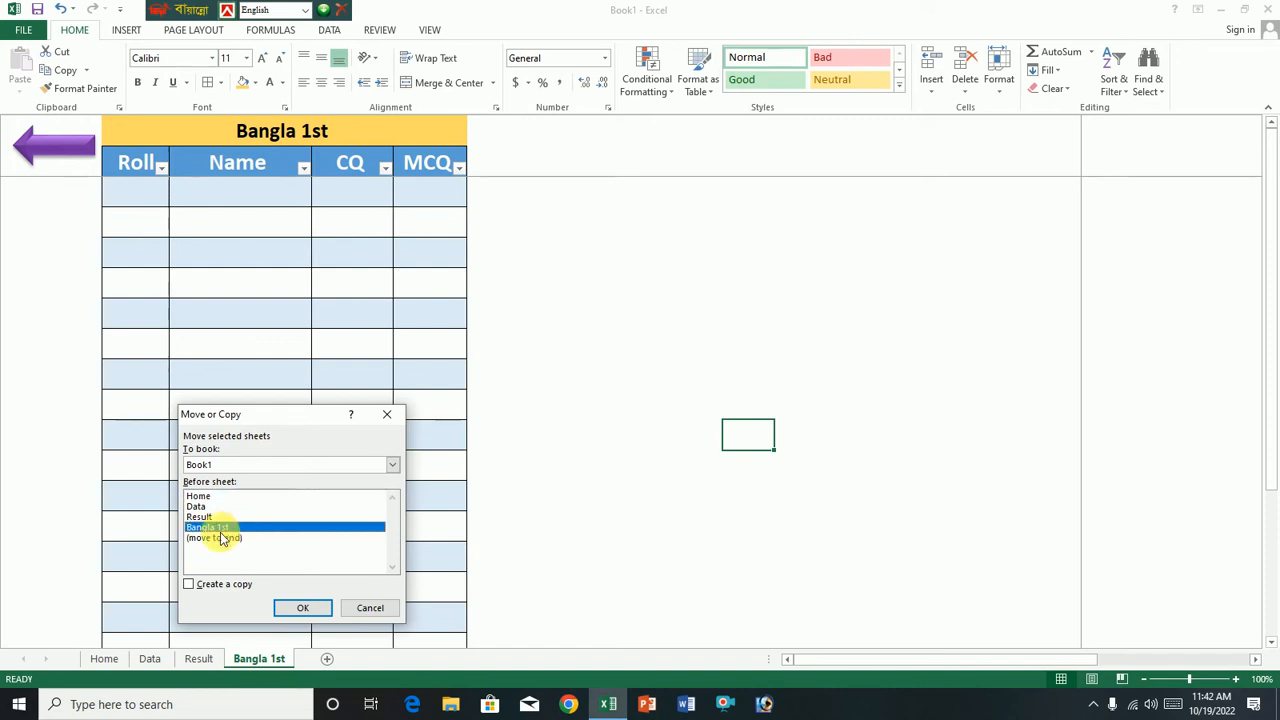
left_click(318, 612)
left_click(190, 586)
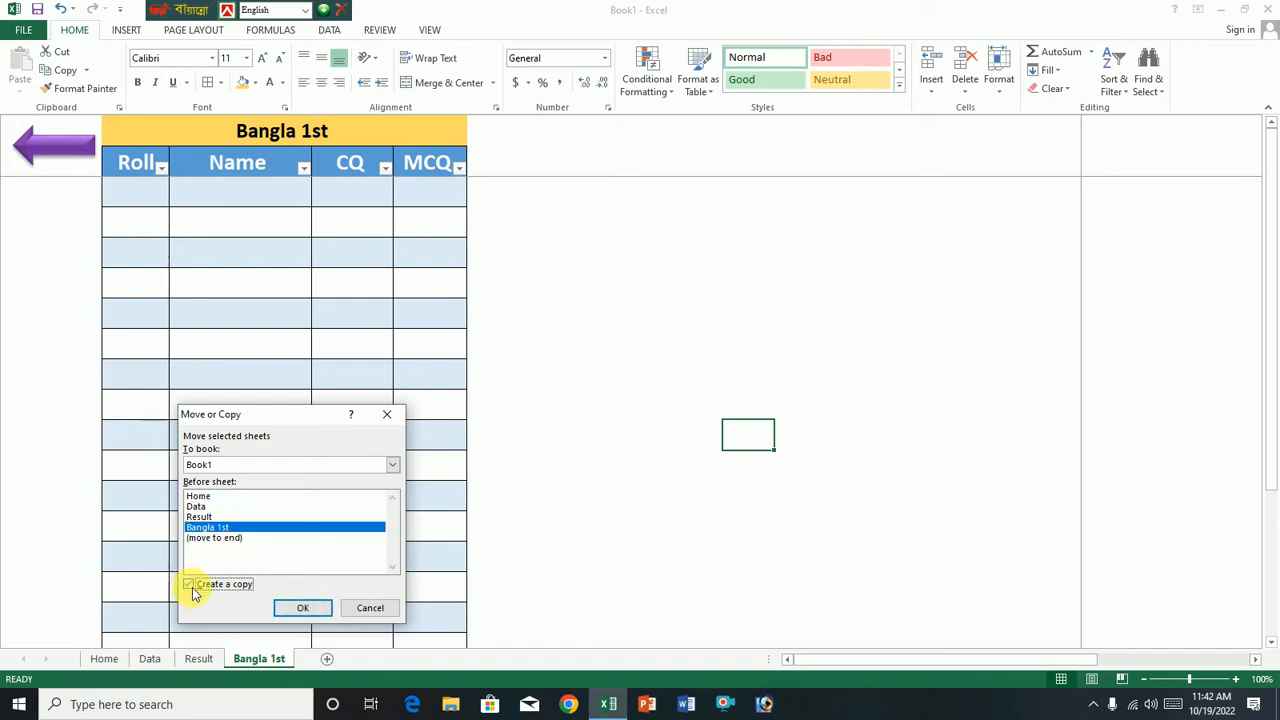
left_click(302, 612)
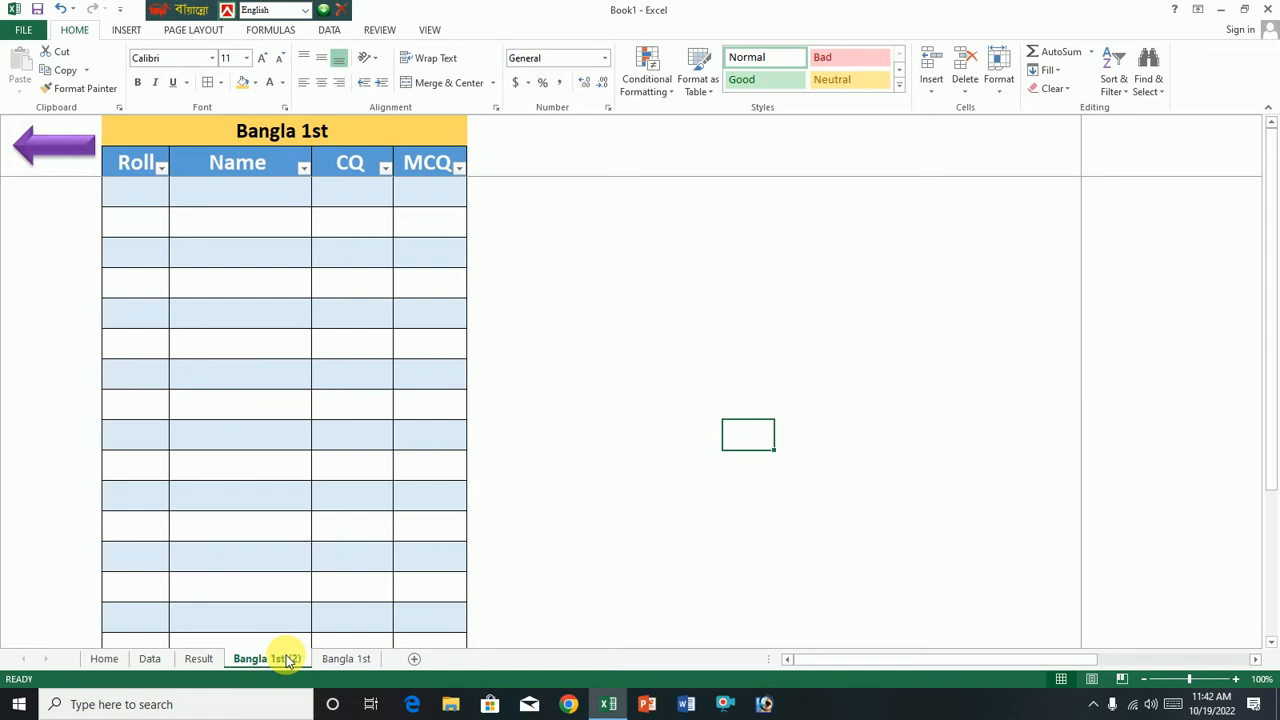
Rename the copied worksheet as "Bangla 2nd".
left_click(349, 661)
left_click(291, 665)
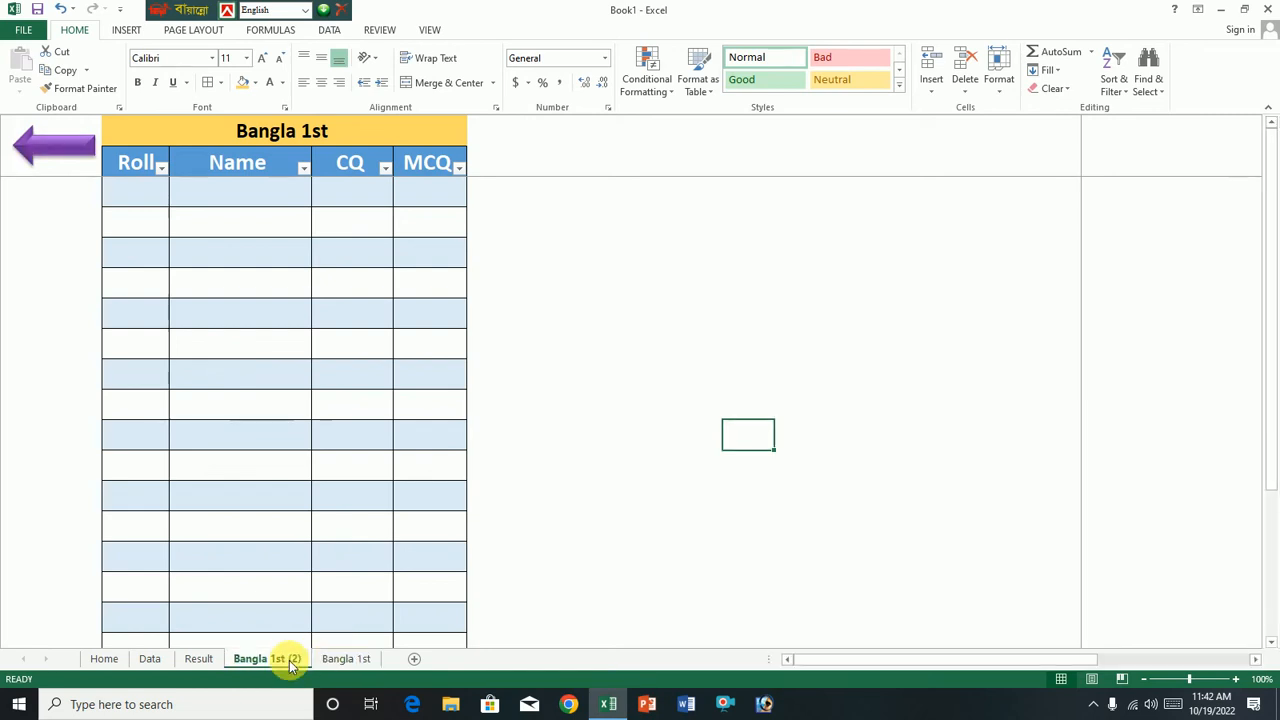
right_click(291, 665)
left_click(325, 510)
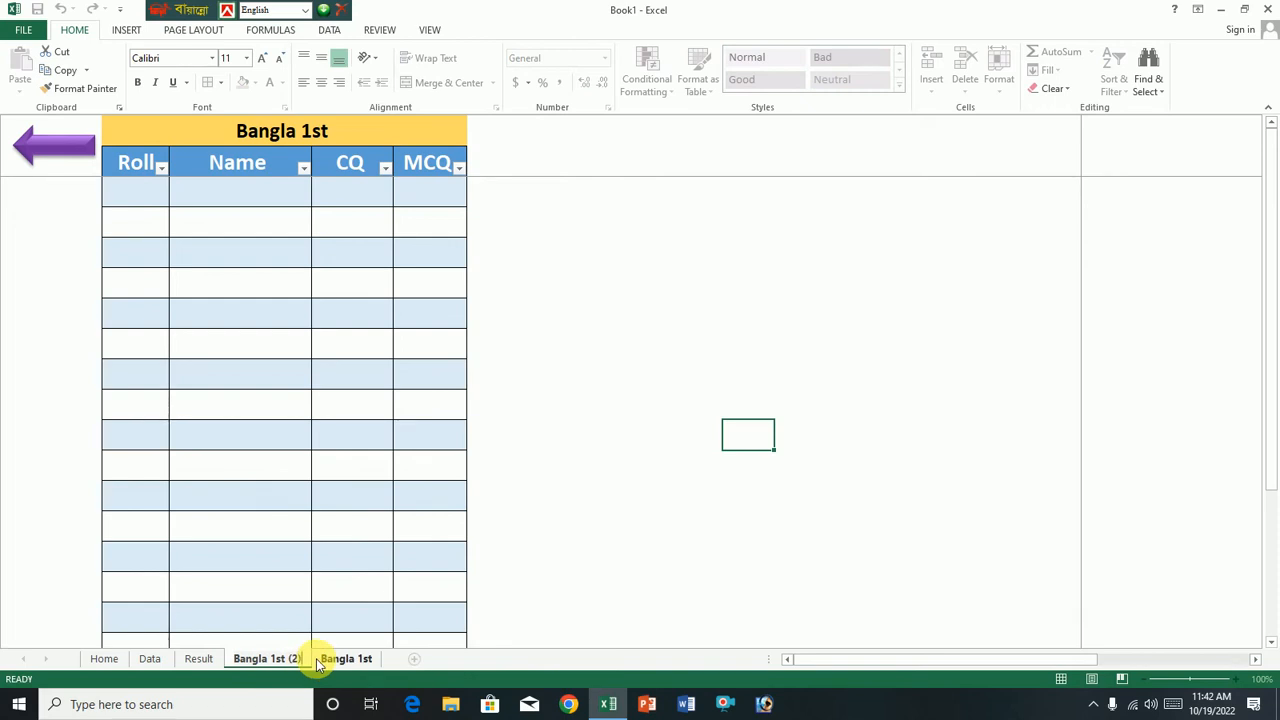
key("BackSpace")
key("BackSpace")
key("BackSpace")
key("BackSpace")
key("BackSpace")
type("d")
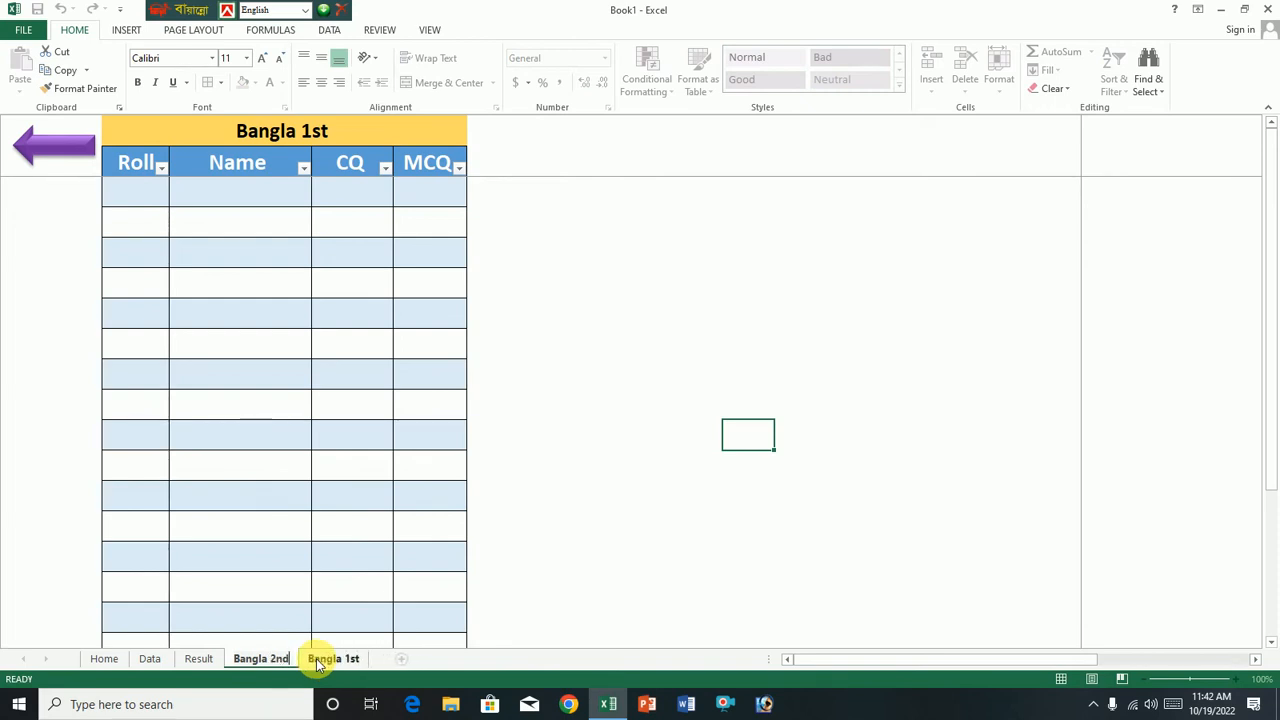
Change the title cell above the copied table to "Bangla 2nd" and return to the Bangla 1st sheet.
left_click(340, 138)
double_click(337, 133)
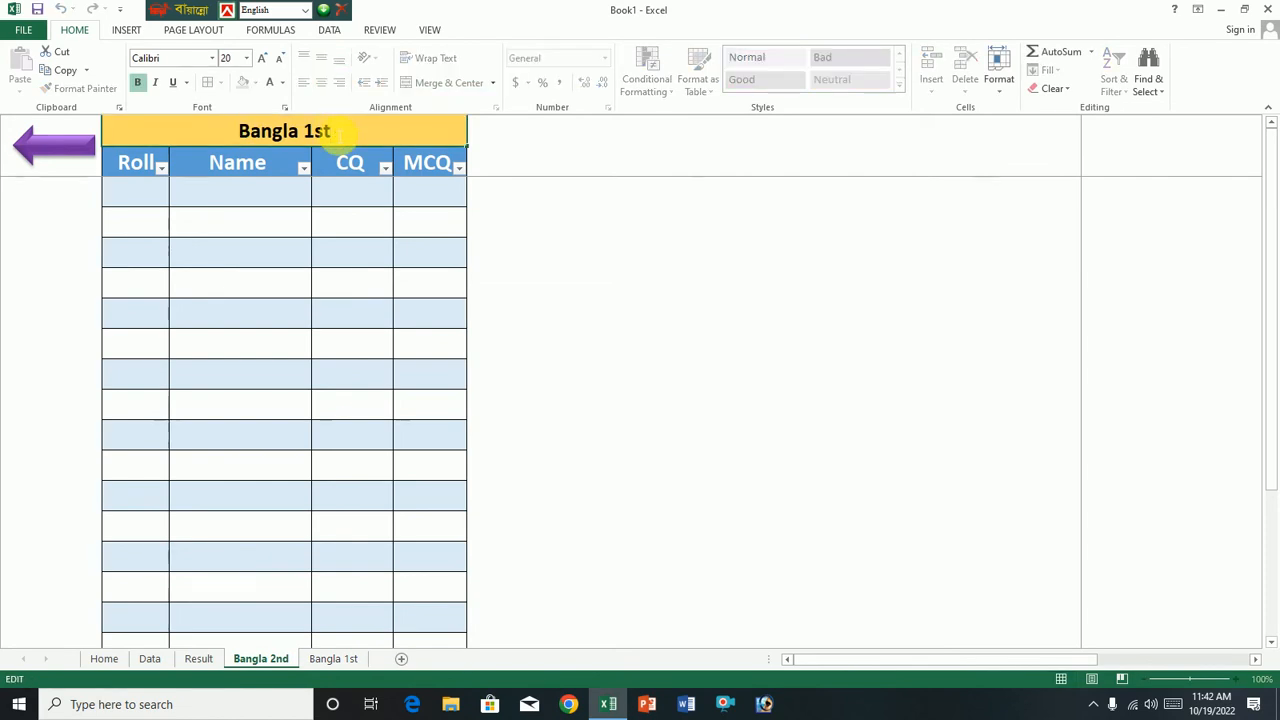
key("BackSpace")
key("BackSpace")
key("BackSpace")
type("2nd")
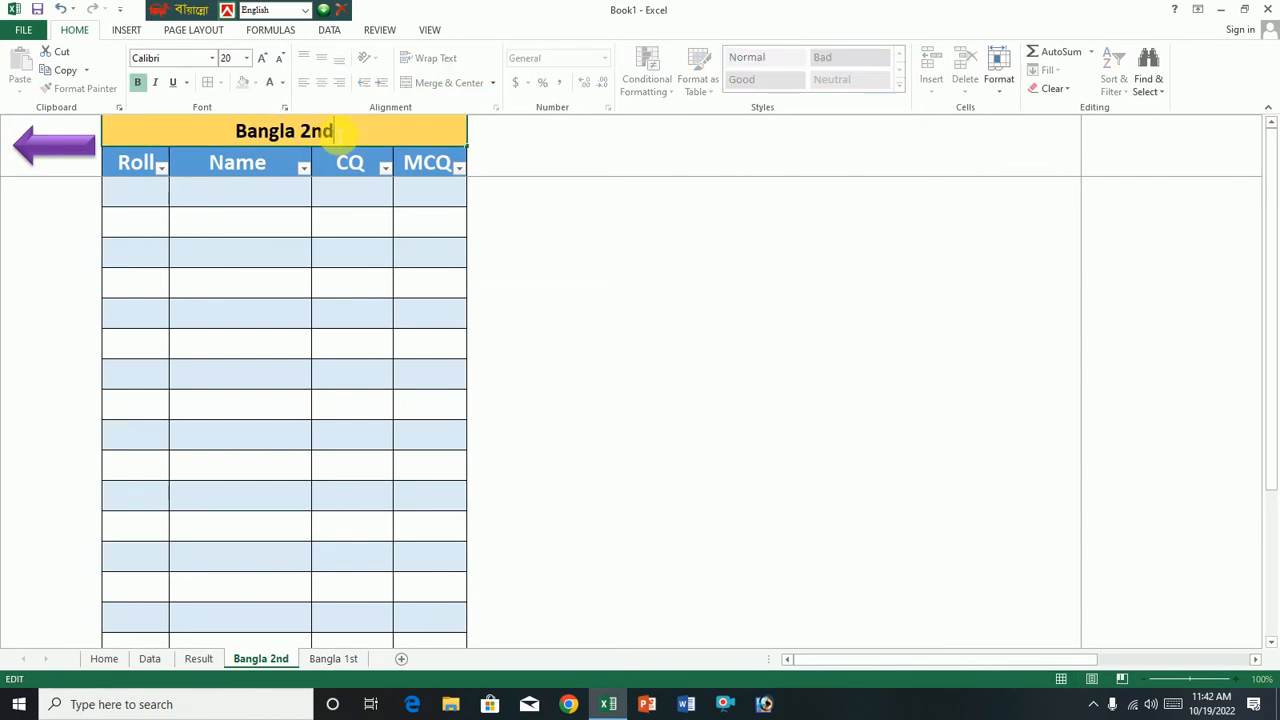
left_click(772, 368)
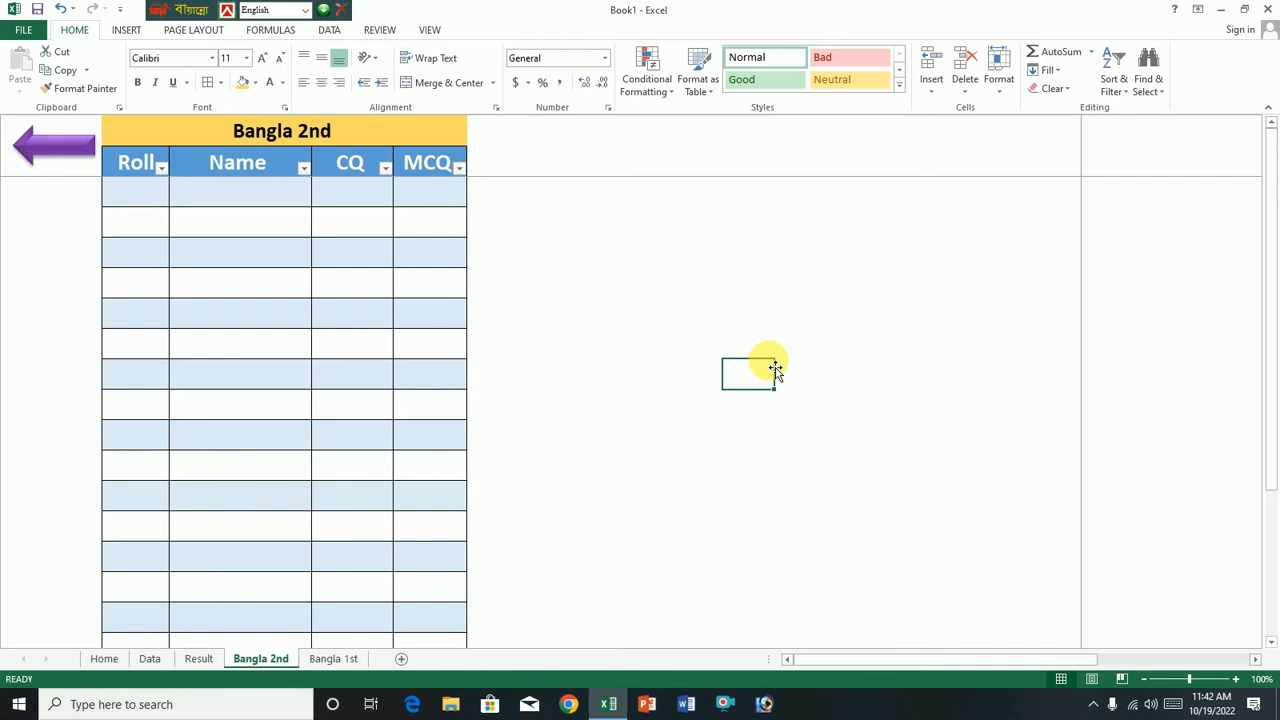
left_click(329, 658)
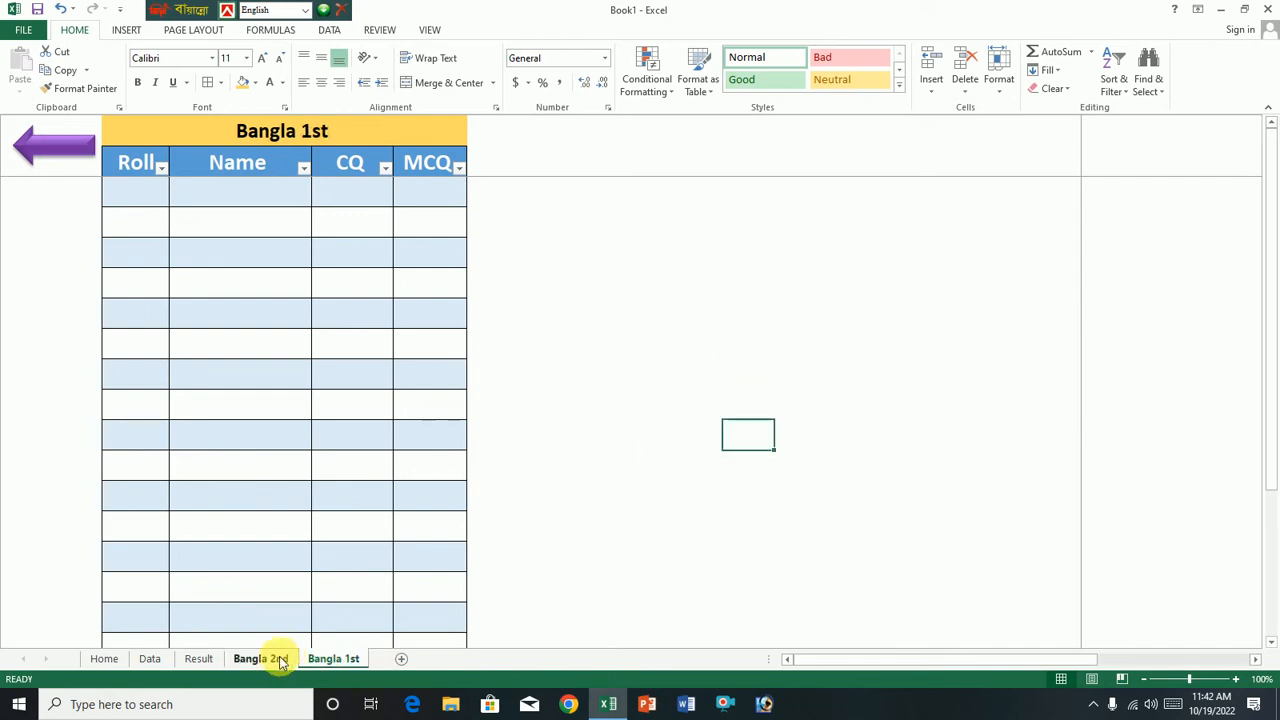
Create a copy of the Bangla 1st worksheet in Book1, placed at the end of the sheets.
left_click(261, 658)
left_click(329, 658)
right_click(329, 658)
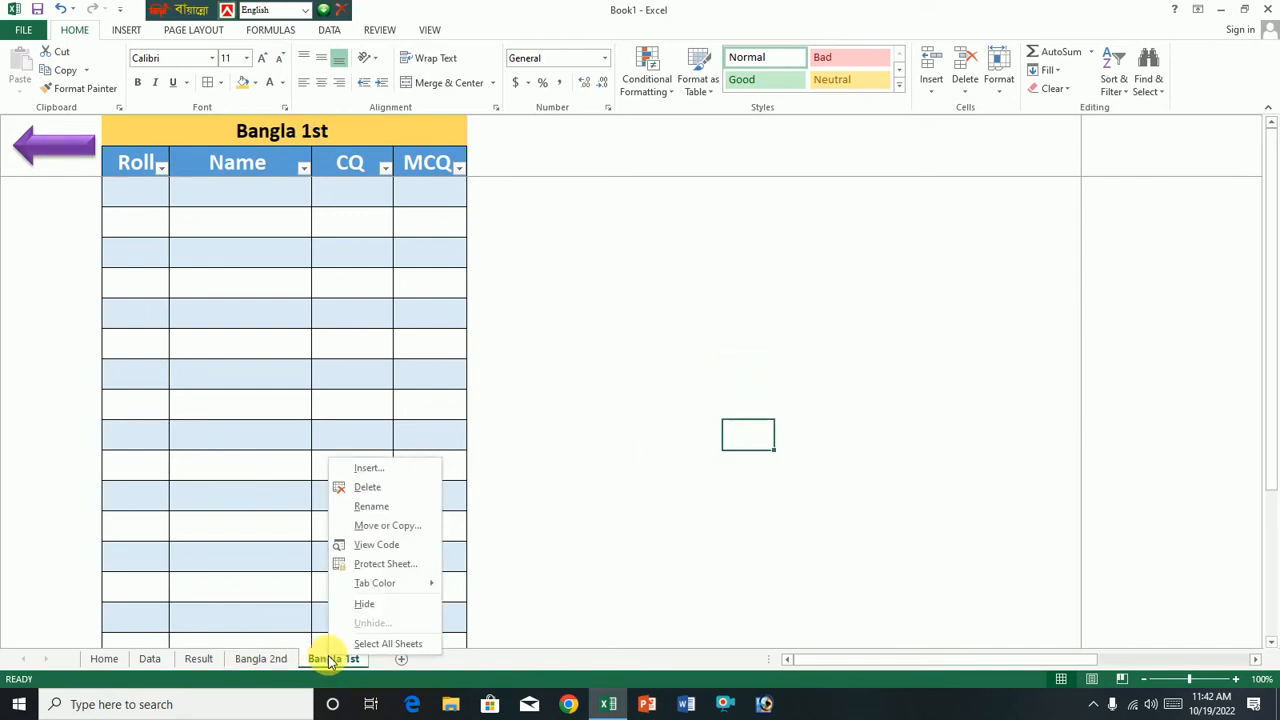
left_click(381, 524)
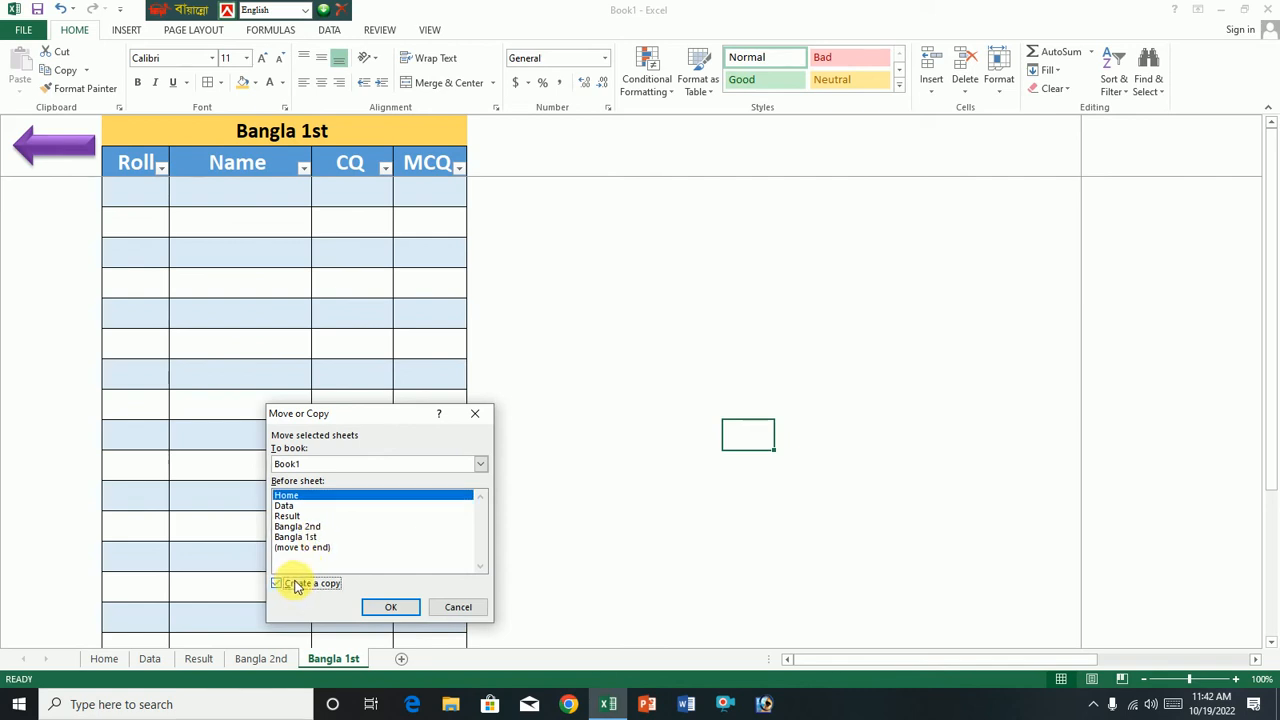
left_click(306, 537)
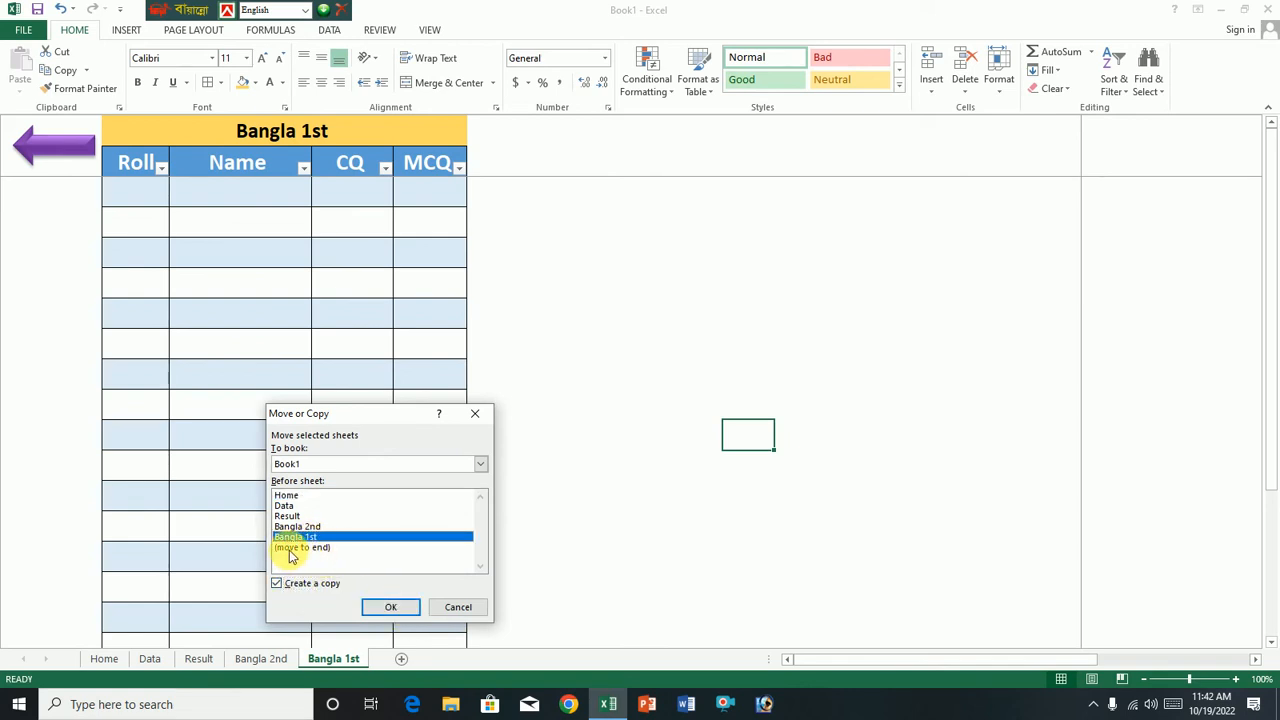
left_click(291, 550)
left_click(385, 606)
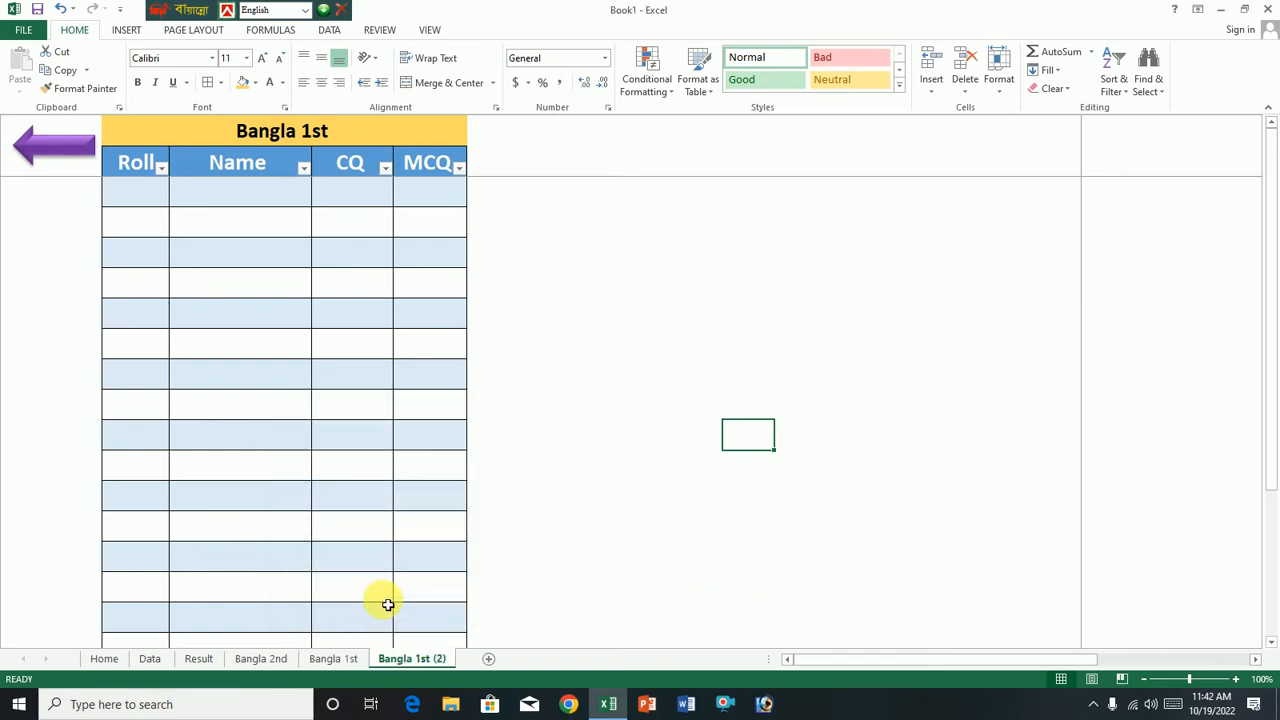
Rename the copied Bangla 1st worksheet as "English 1st".
right_click(408, 663)
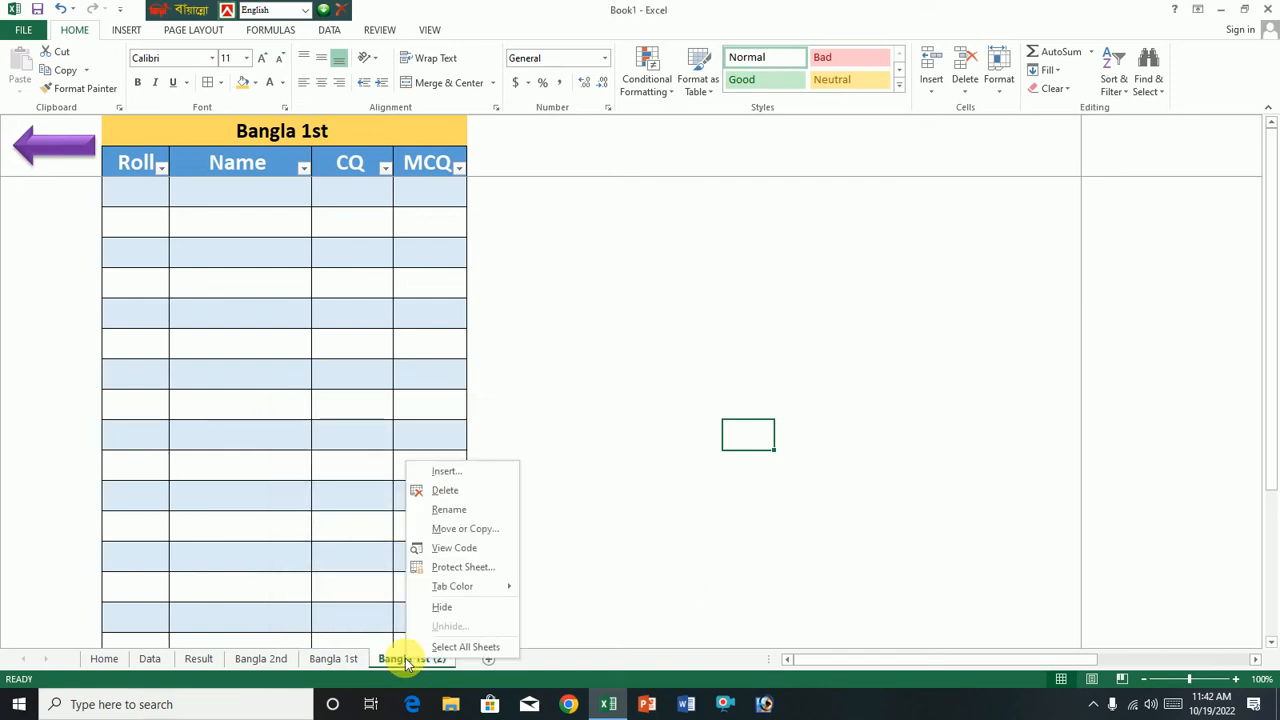
left_click(438, 520)
type("B")
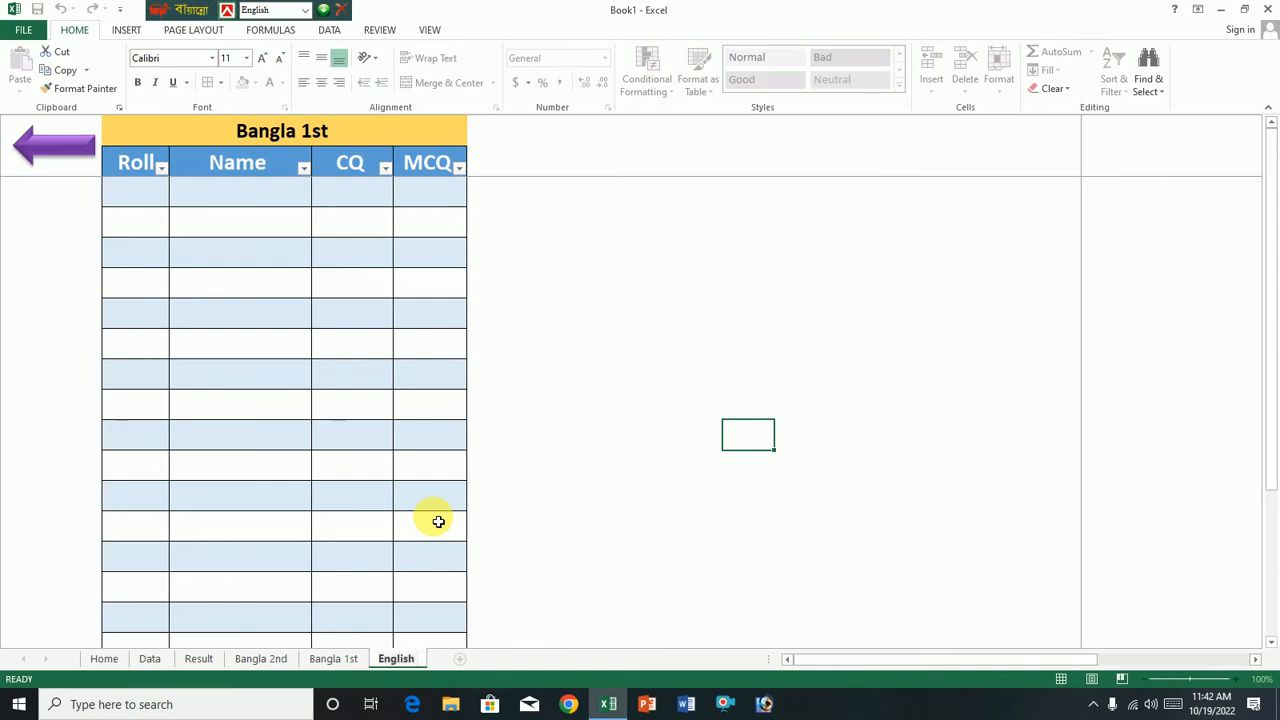
Change the title cell above the table on the English 1st sheet to "English 1st".
double_click(296, 131)
key("BackSpace")
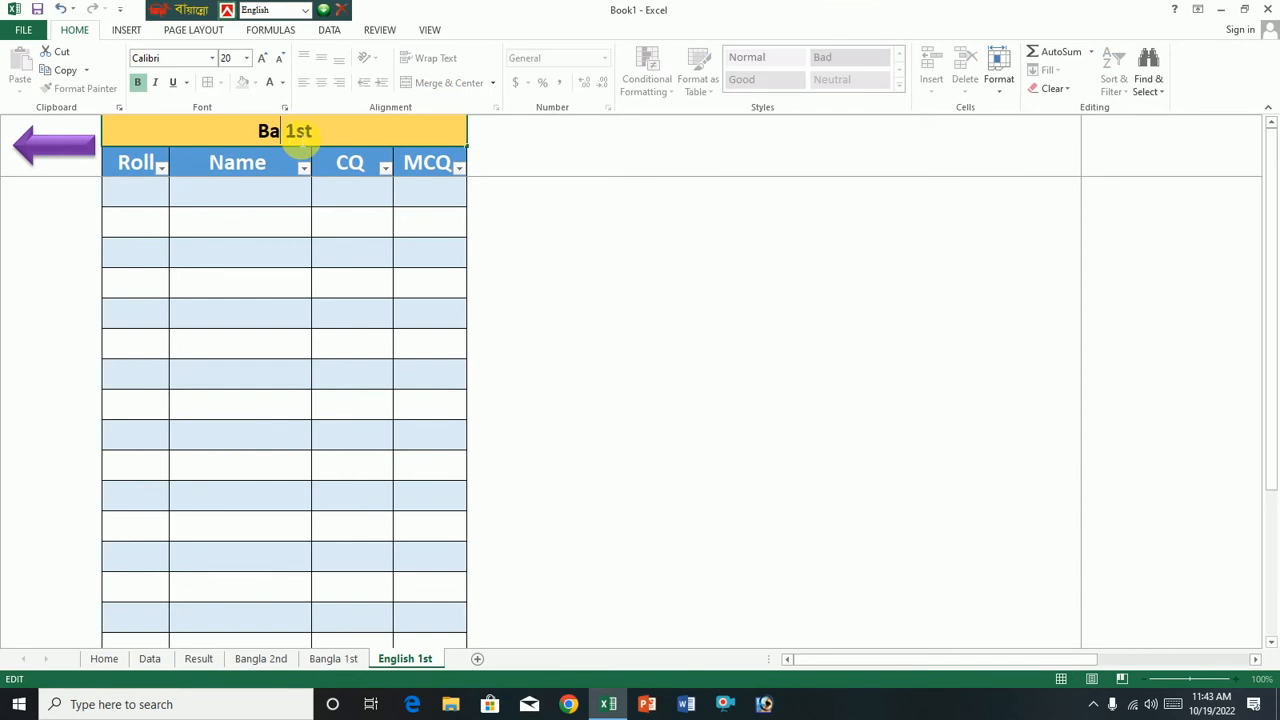
type("English")
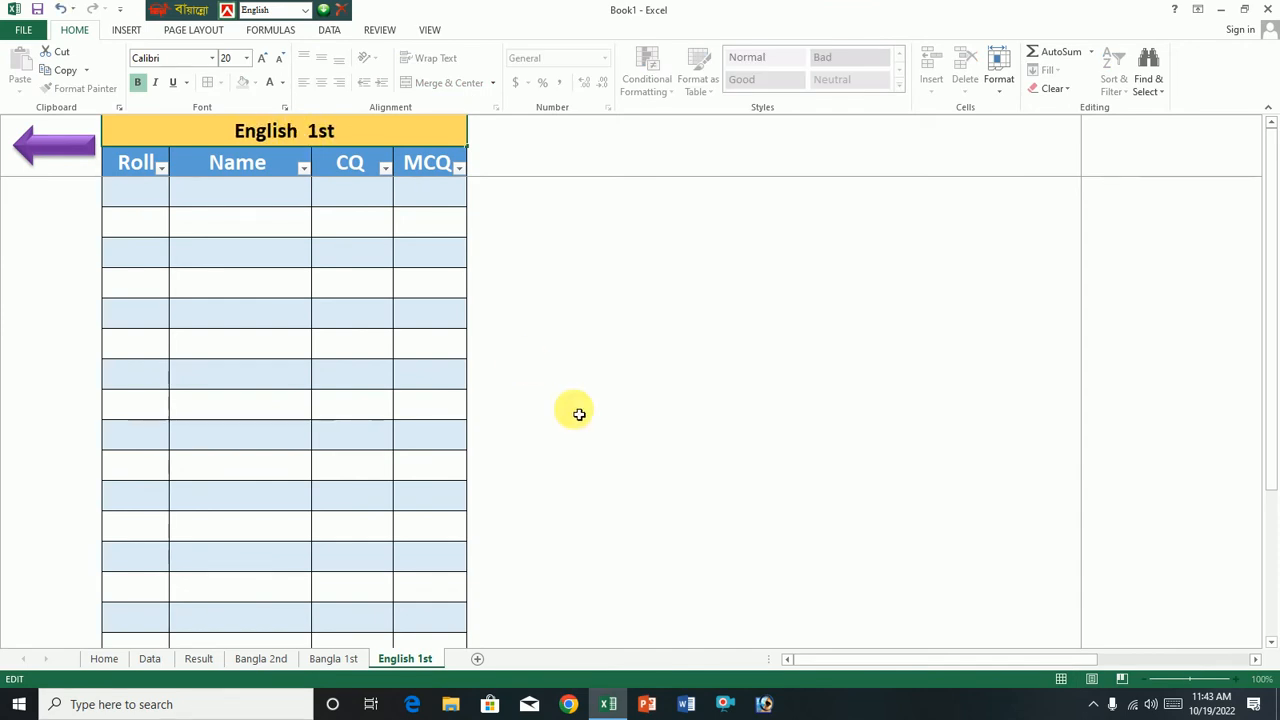
left_click(579, 414)
Create a copy of the English 1st worksheet, placed at the end of the workbook.
right_click(415, 662)
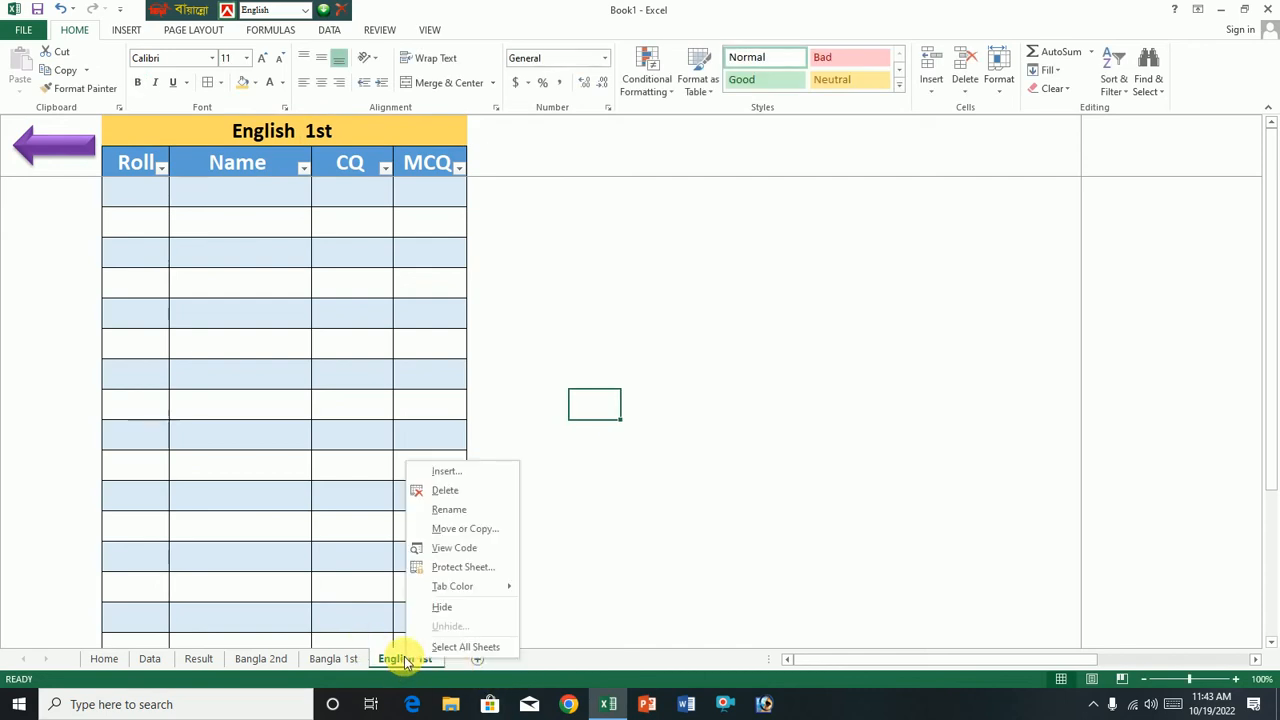
left_click(448, 533)
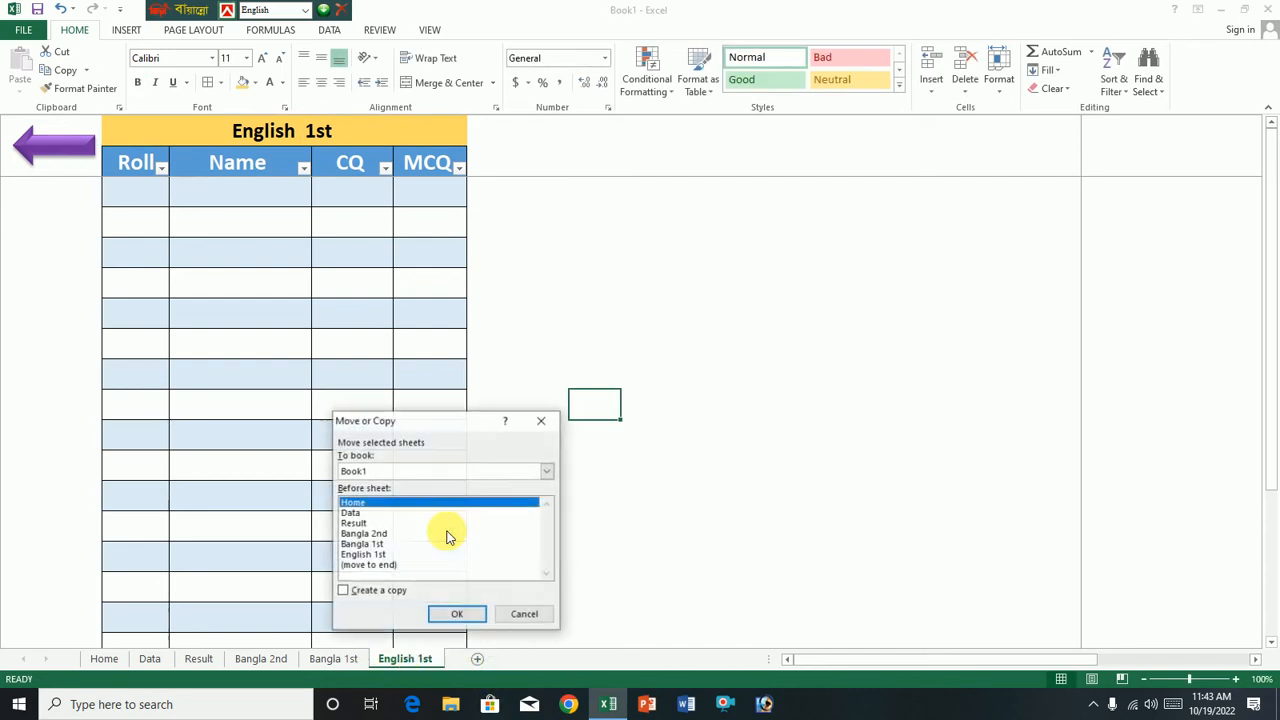
left_click(365, 564)
left_click(366, 593)
left_click(457, 612)
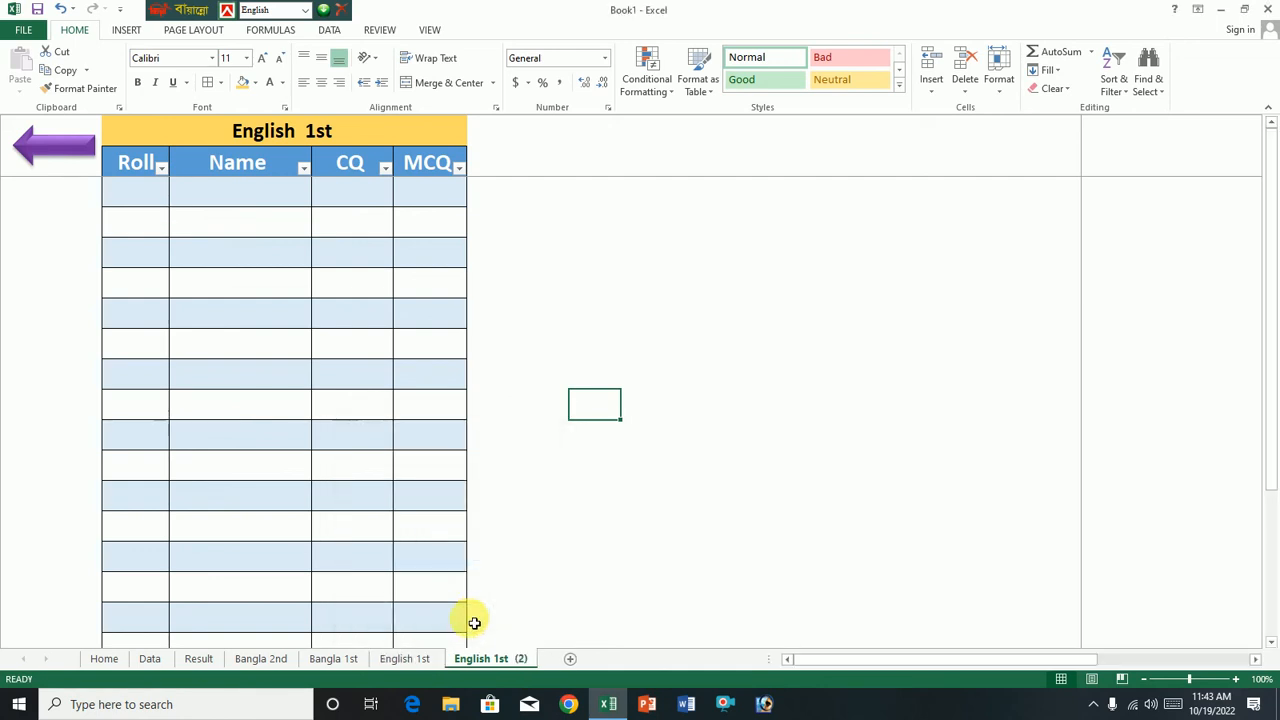
Rename the copied English 1st worksheet as "English 2nd".
right_click(503, 658)
left_click(542, 508)
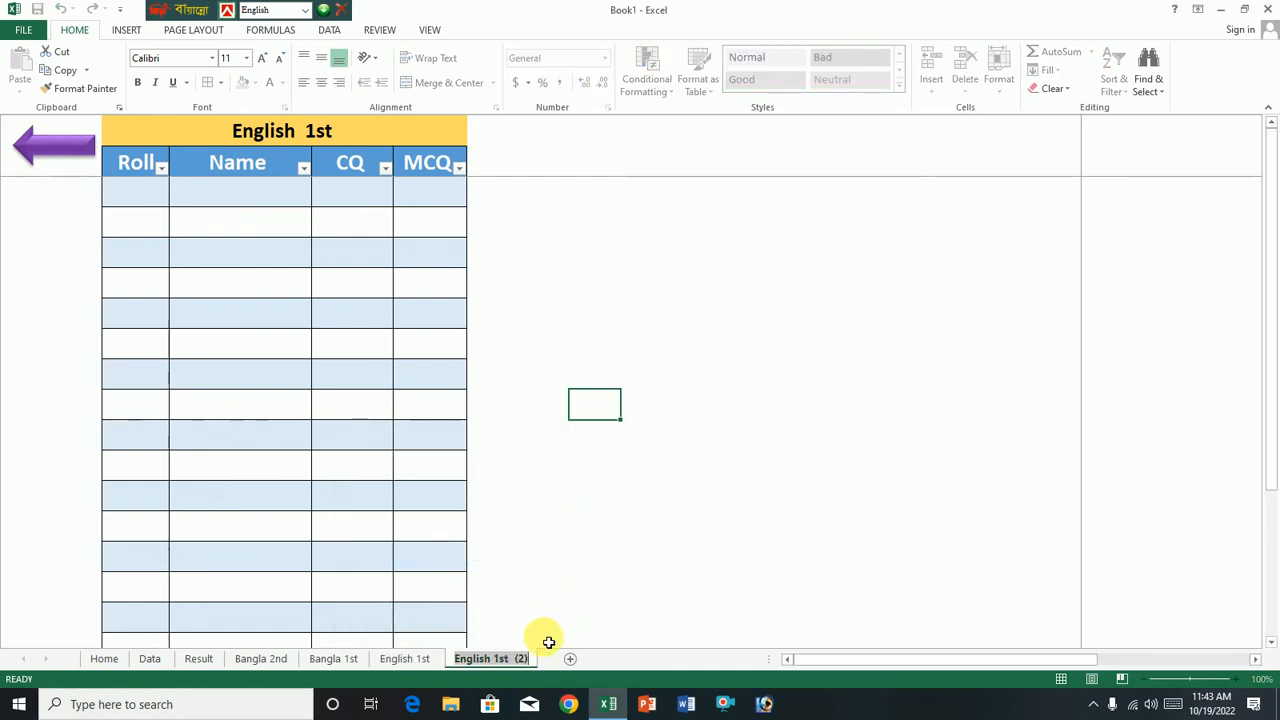
key("Return")
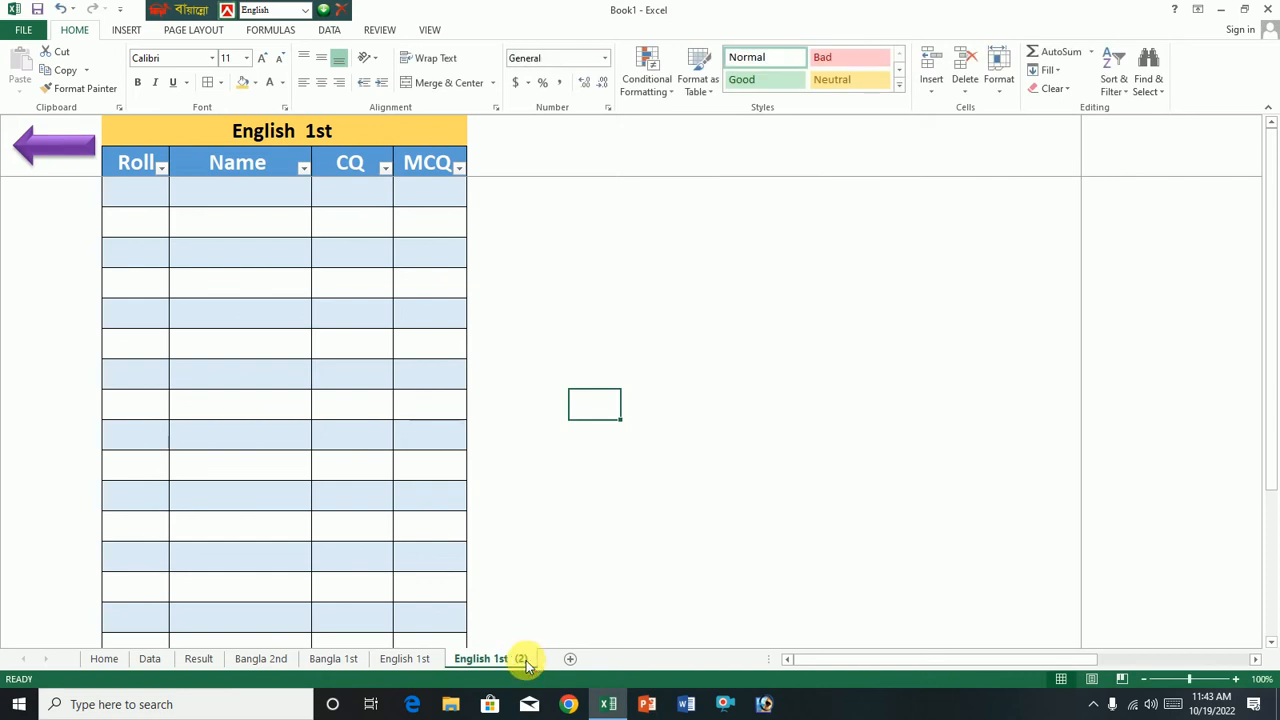
right_click(528, 660)
left_click(562, 510)
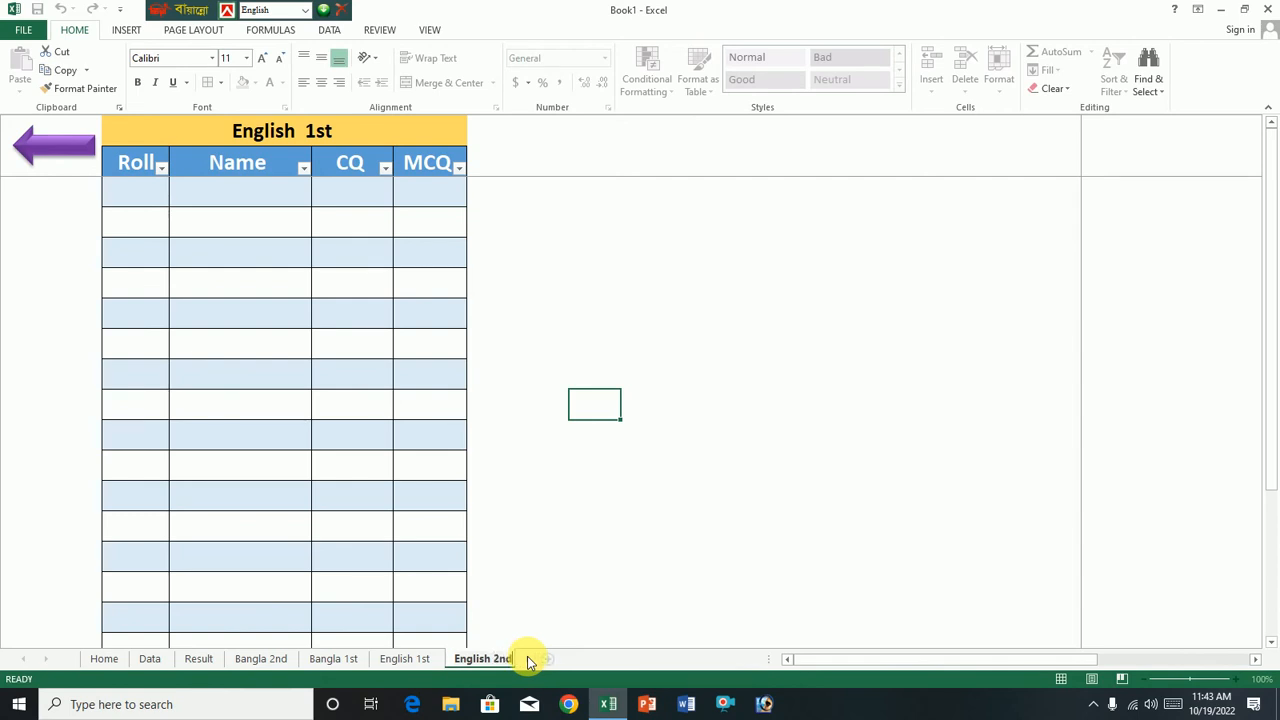
type("English 2nd")
left_click(588, 585)
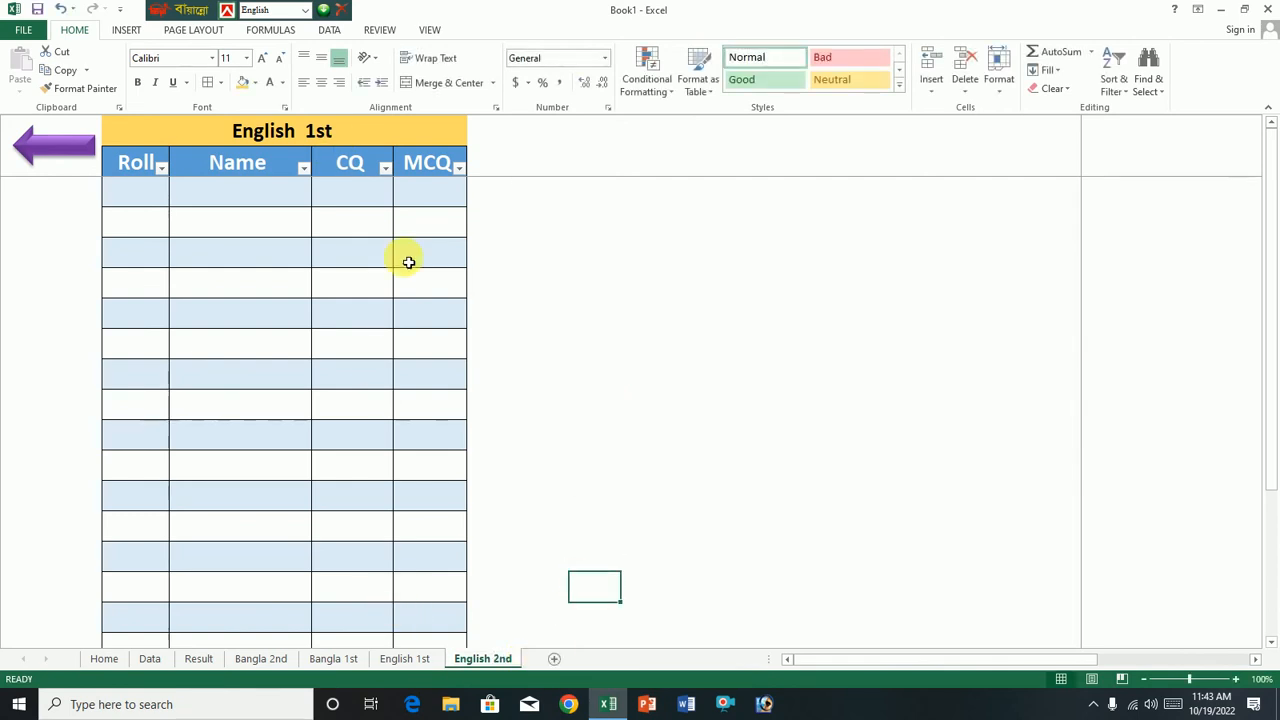
Change the title cell above the table on the English 2nd sheet to "English 2nd".
double_click(352, 132)
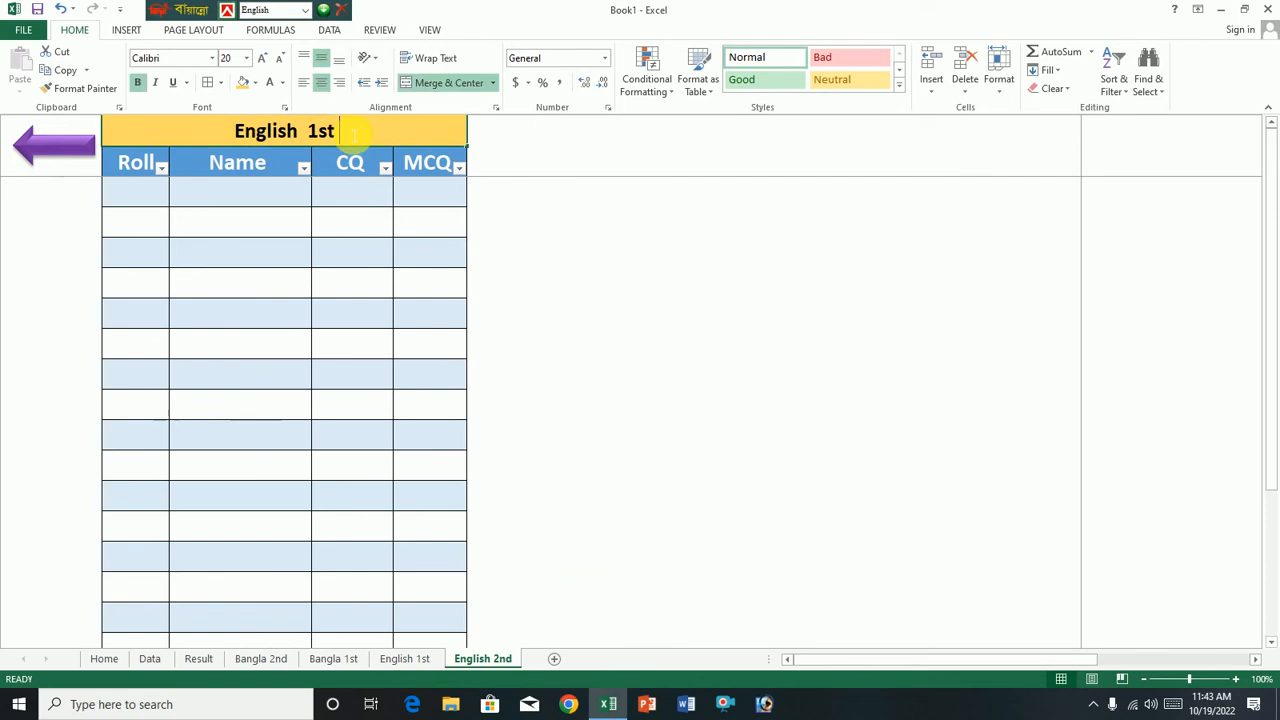
key("BackSpace")
key("BackSpace")
key("BackSpace")
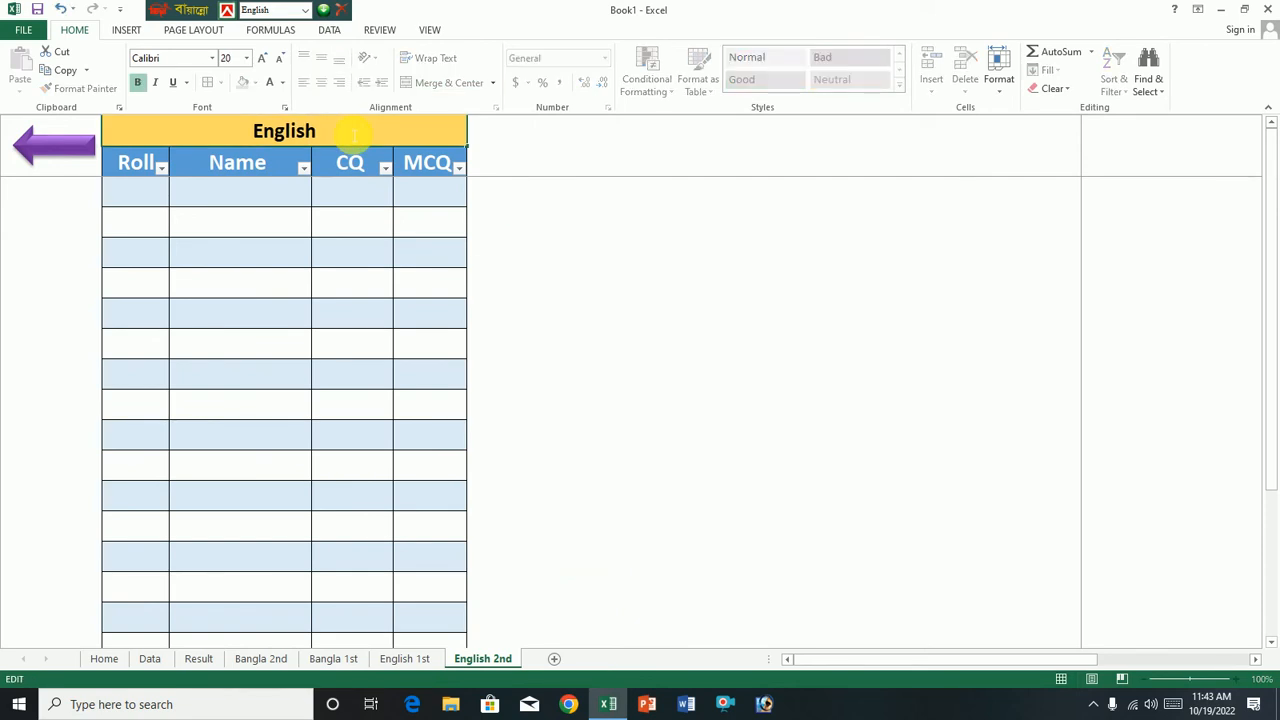
type("2nd")
left_click(505, 380)
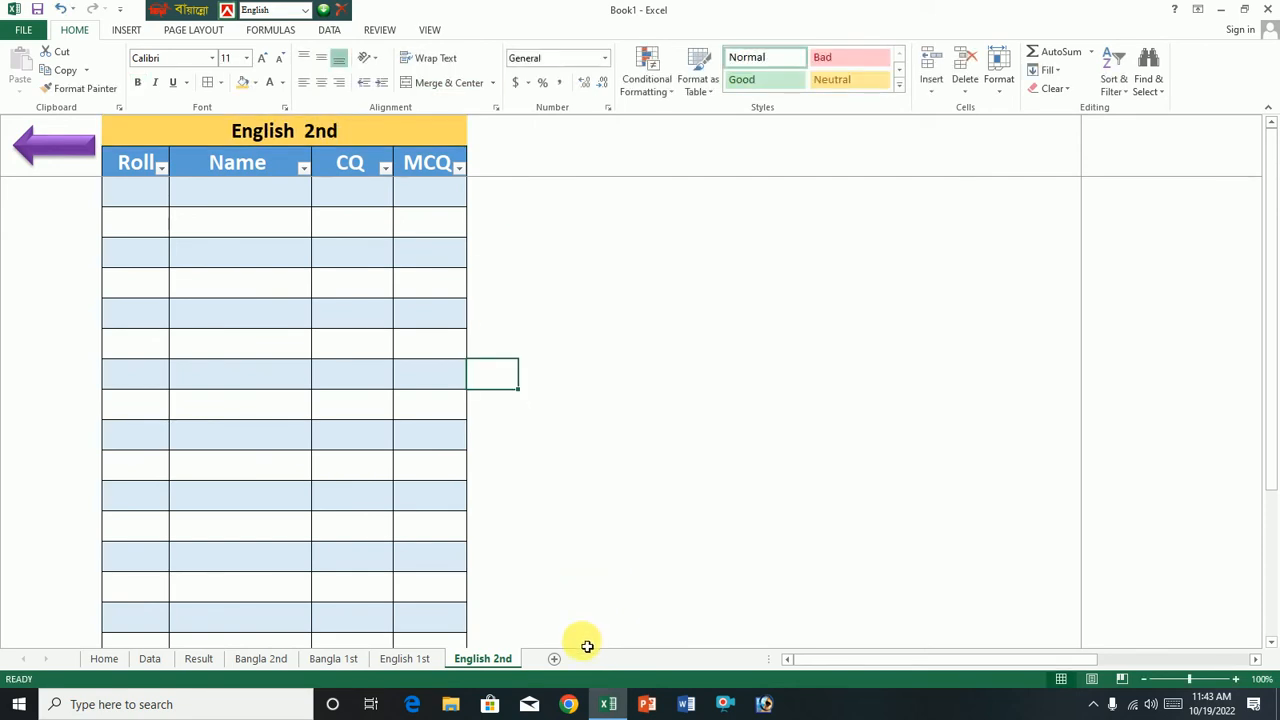
Create a copy of the English 2nd worksheet in Book1, placed after all other sheets.
right_click(498, 658)
left_click(536, 530)
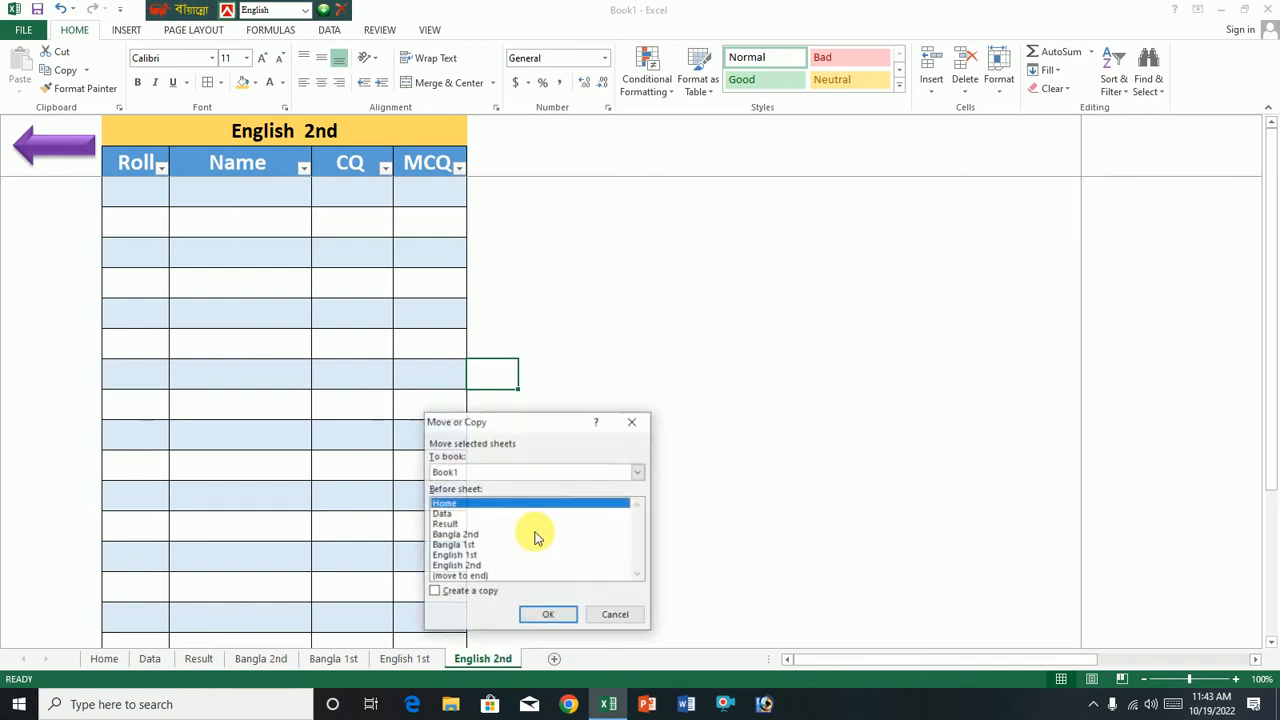
left_click(440, 591)
left_click(462, 575)
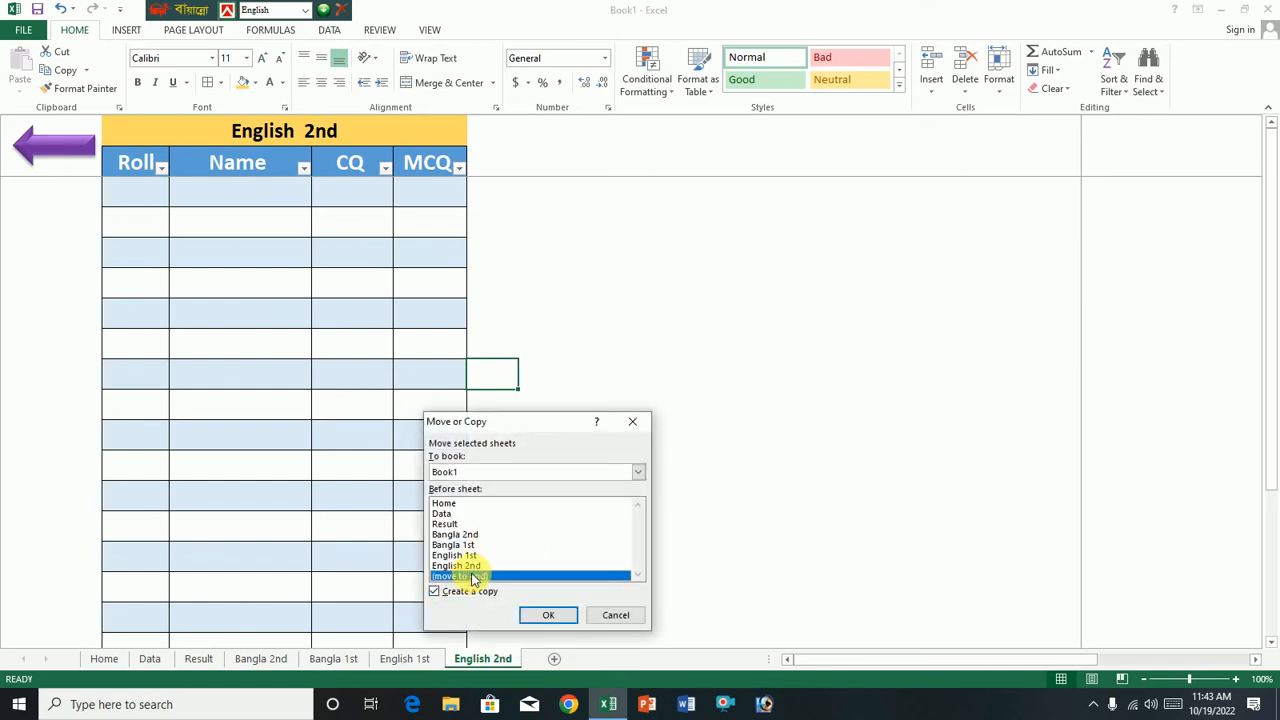
left_click(550, 615)
Rename the copied English 2nd worksheet as "Math".
right_click(565, 658)
left_click(622, 505)
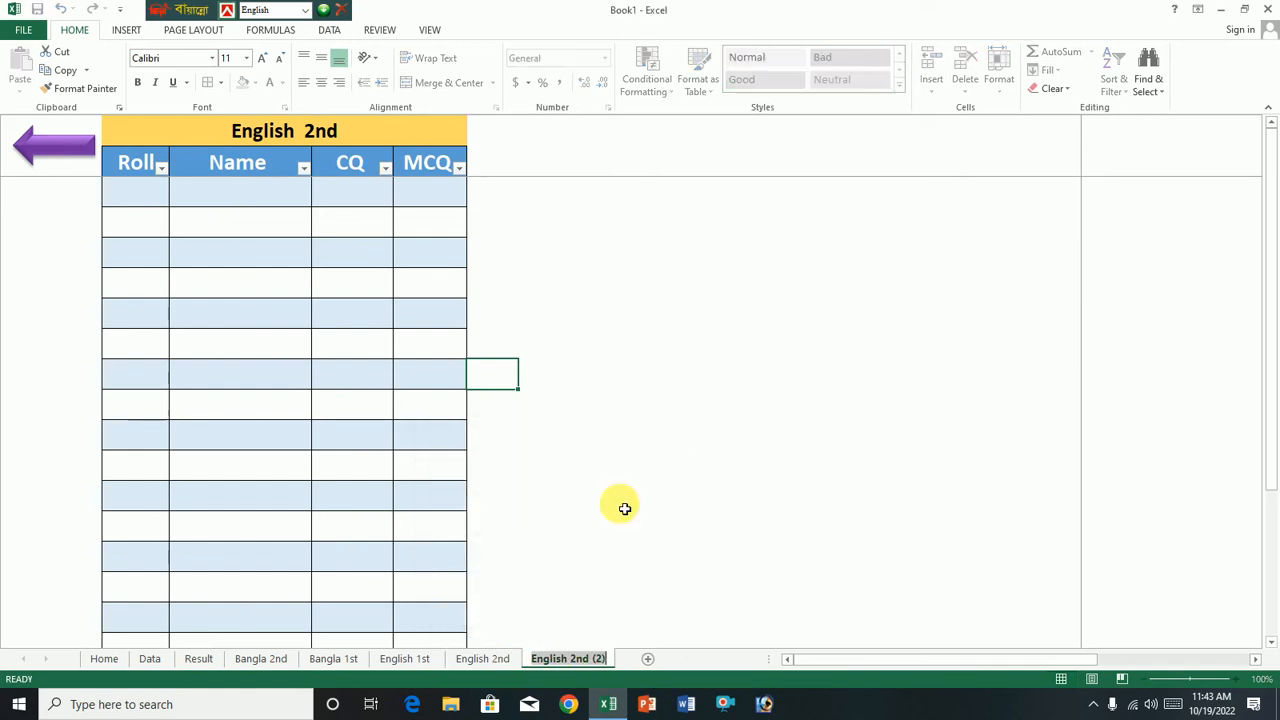
type("Math")
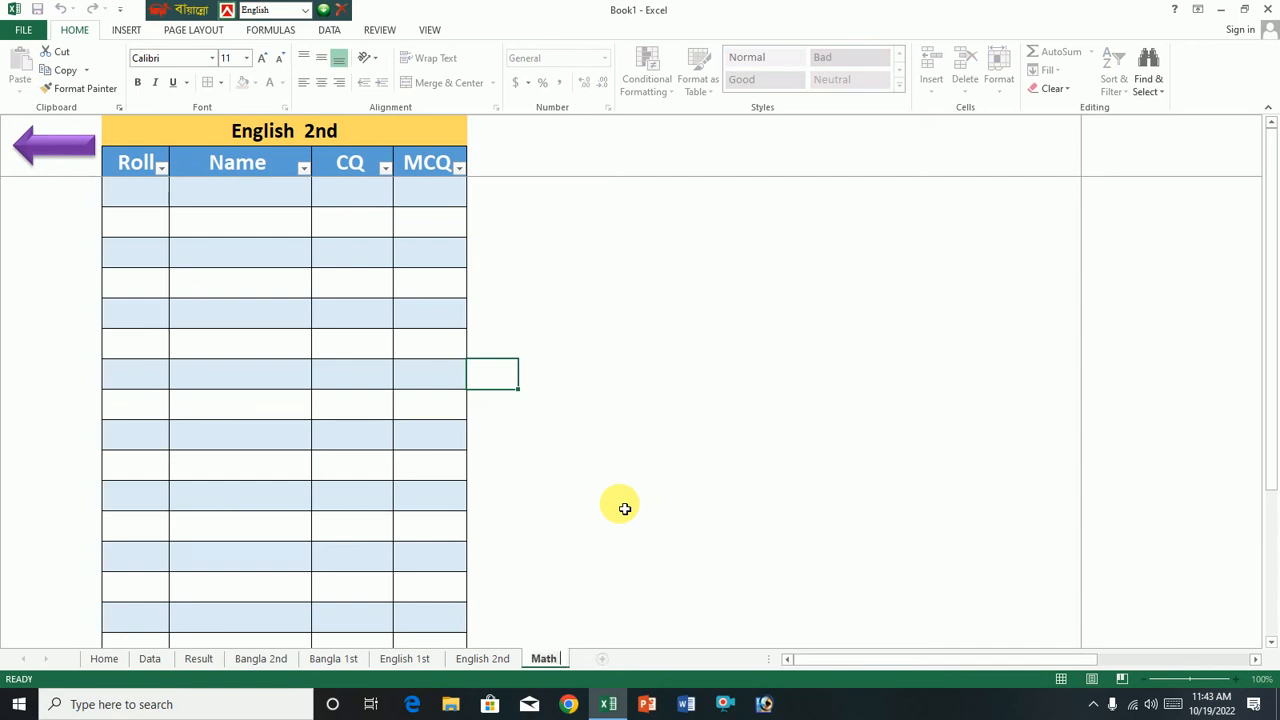
left_click(605, 460)
Move the Bangla 1st worksheet ahead of Bangla 2nd and open the Home sheet.
left_click(268, 659)
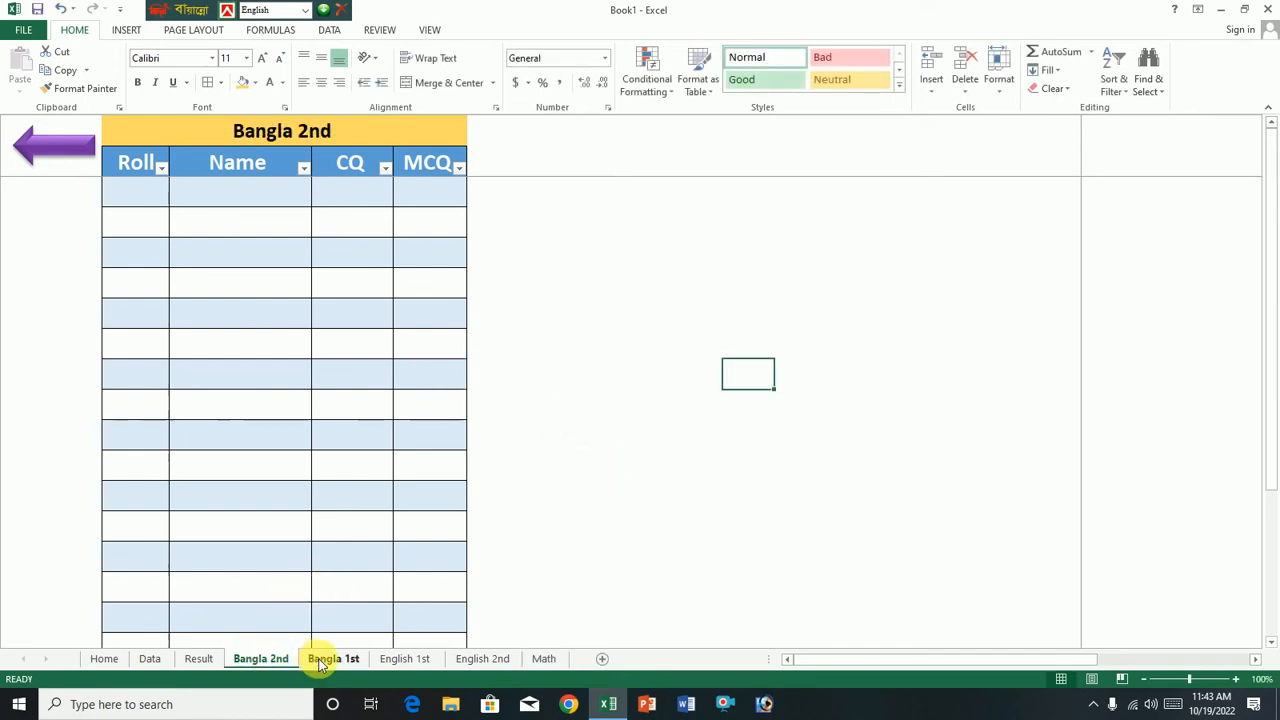
left_click_drag(305, 662, 263, 664)
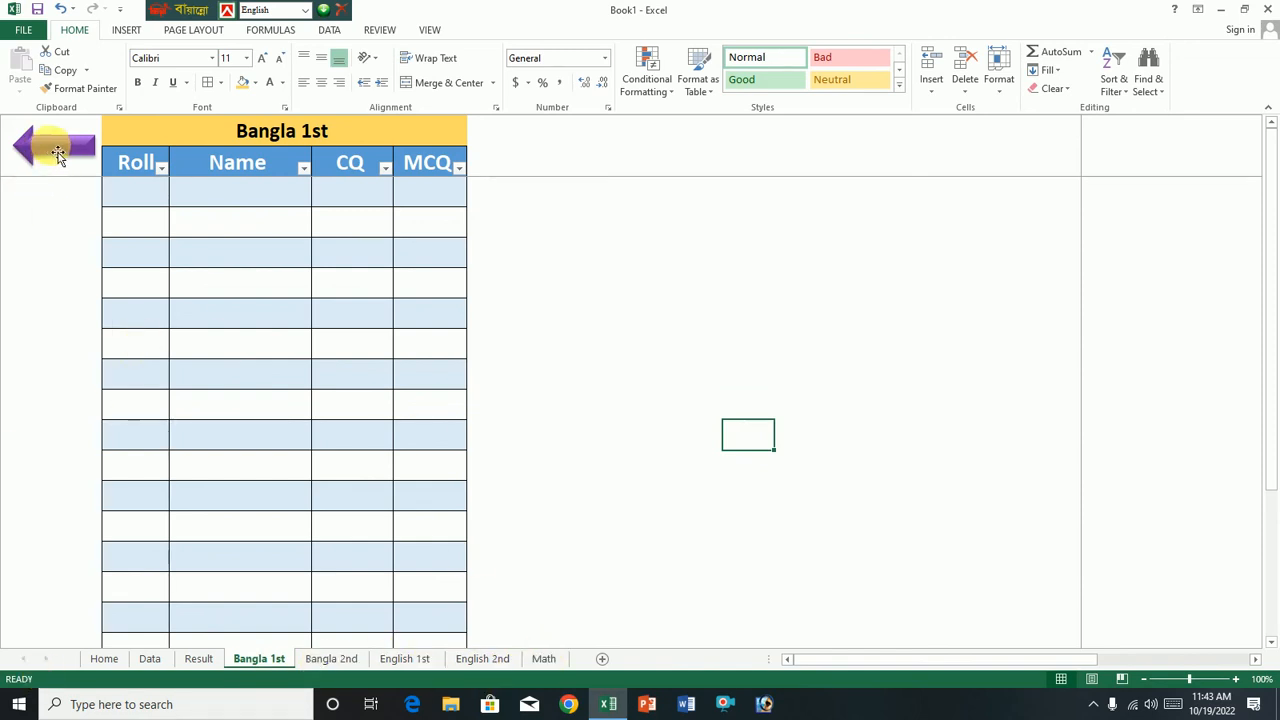
left_click(104, 659)
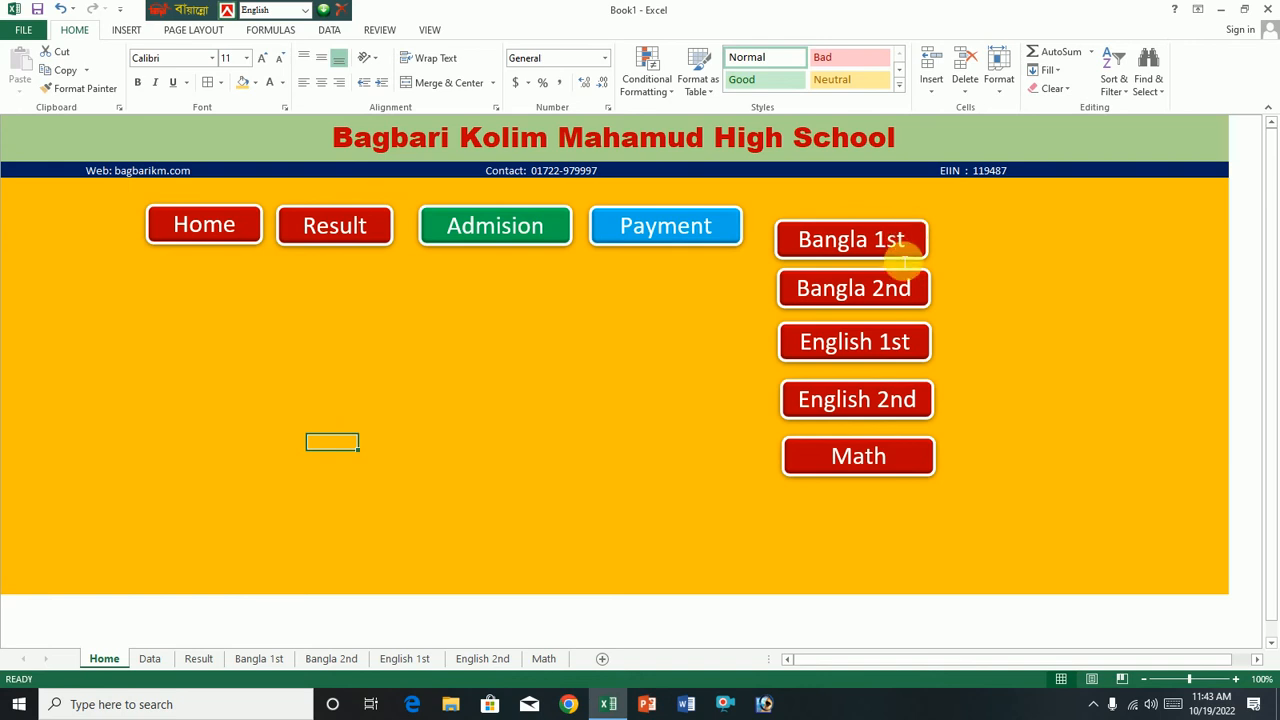
right_click(831, 231)
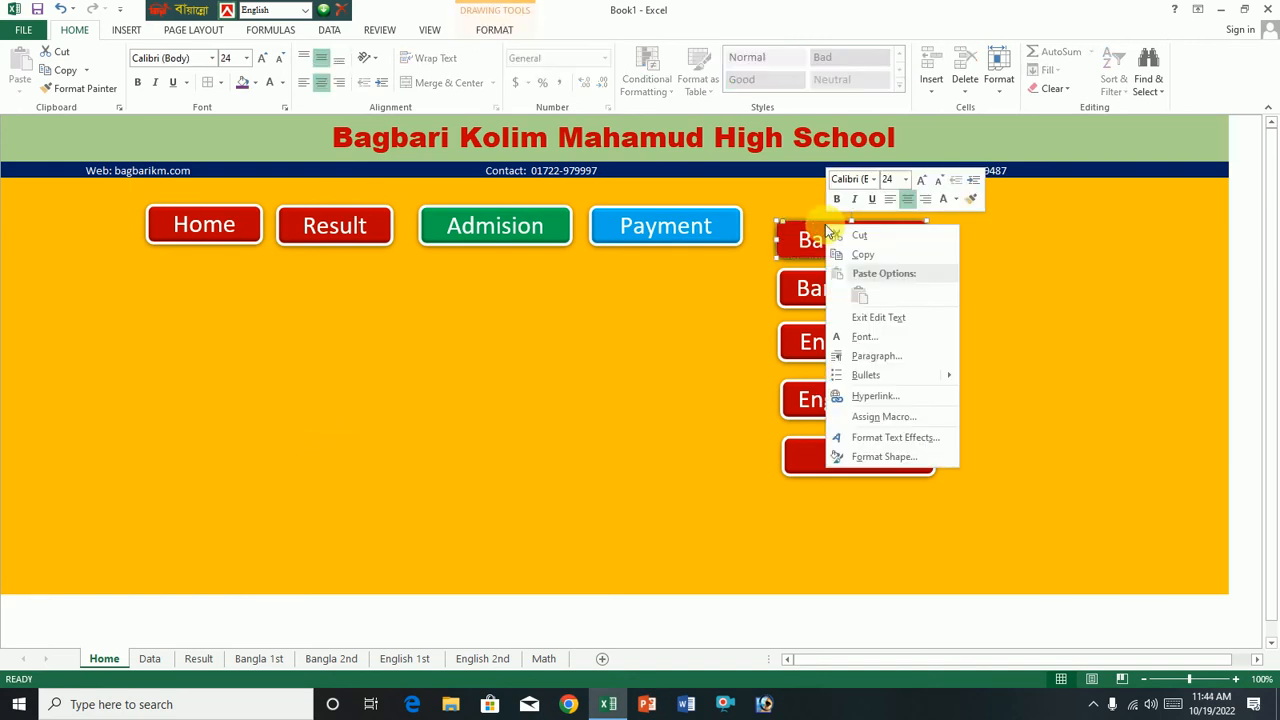
left_click(864, 400)
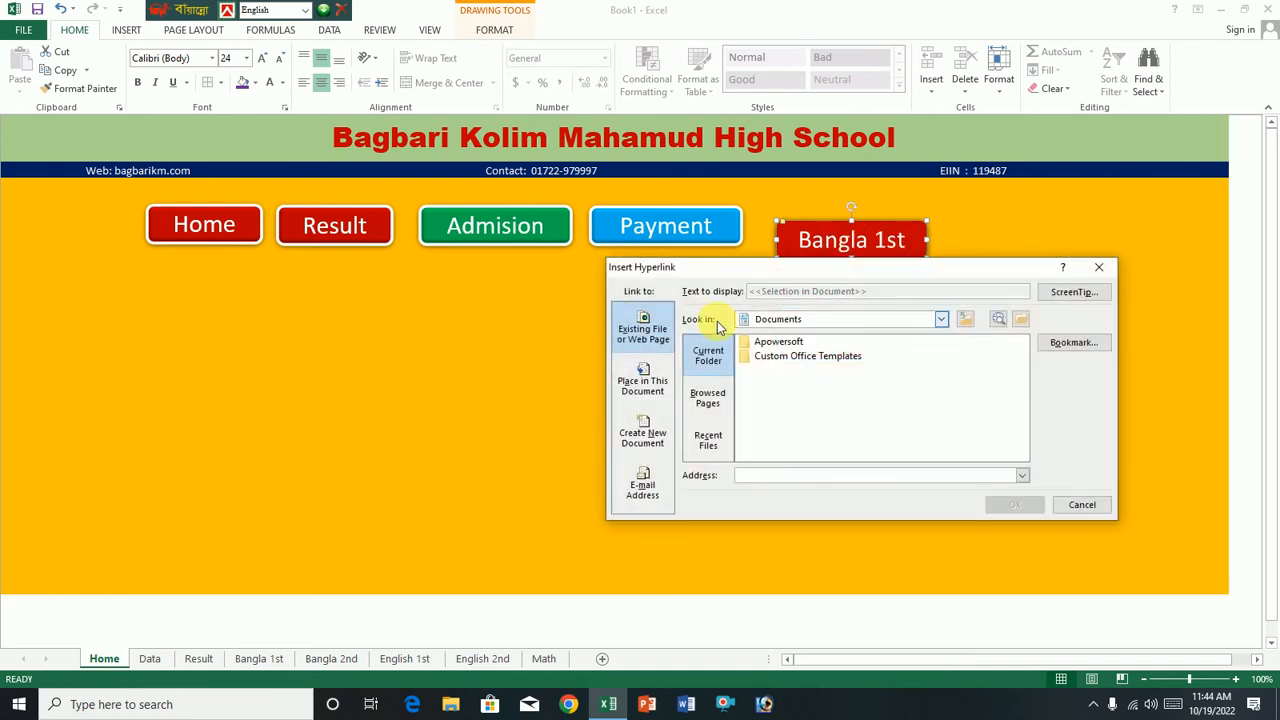
left_click(1099, 267)
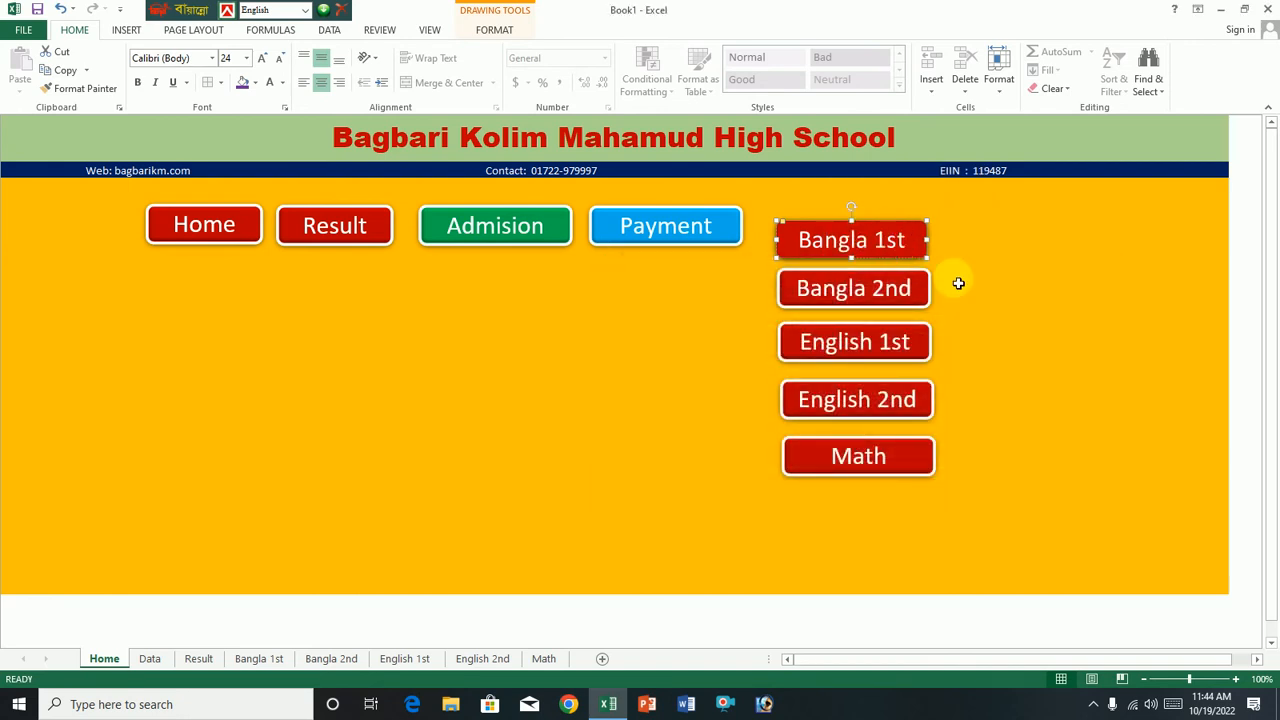
left_click(1097, 705)
right_click(1123, 668)
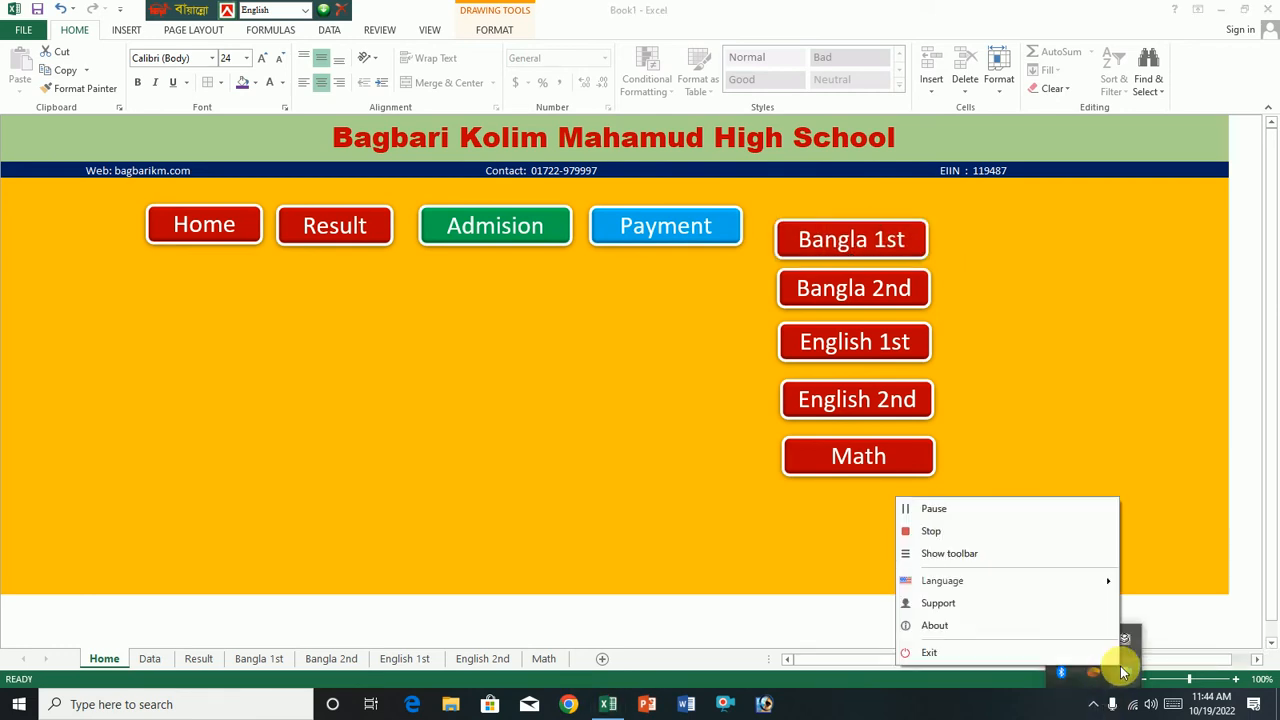
left_click(941, 516)
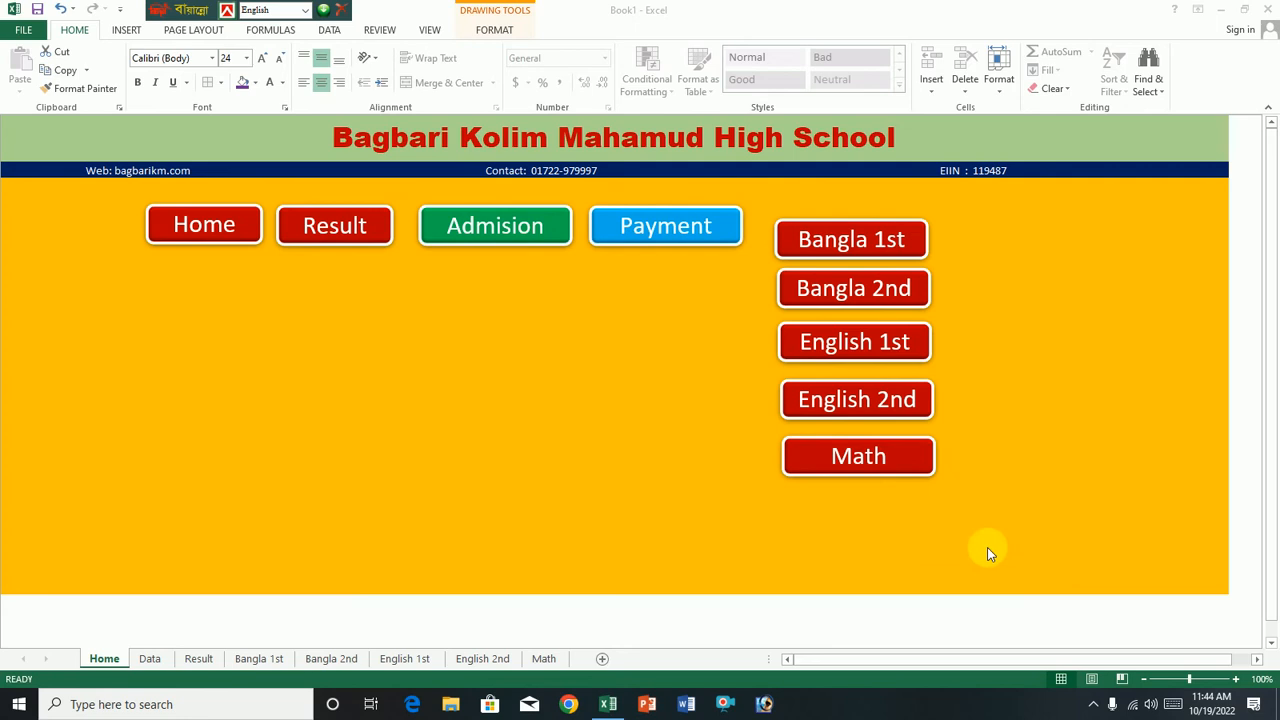
Hyperlink the Bangla 1st button on the Home sheet to cell A1 of the Bangla 1st sheet in this document.
left_click(820, 238)
right_click(799, 226)
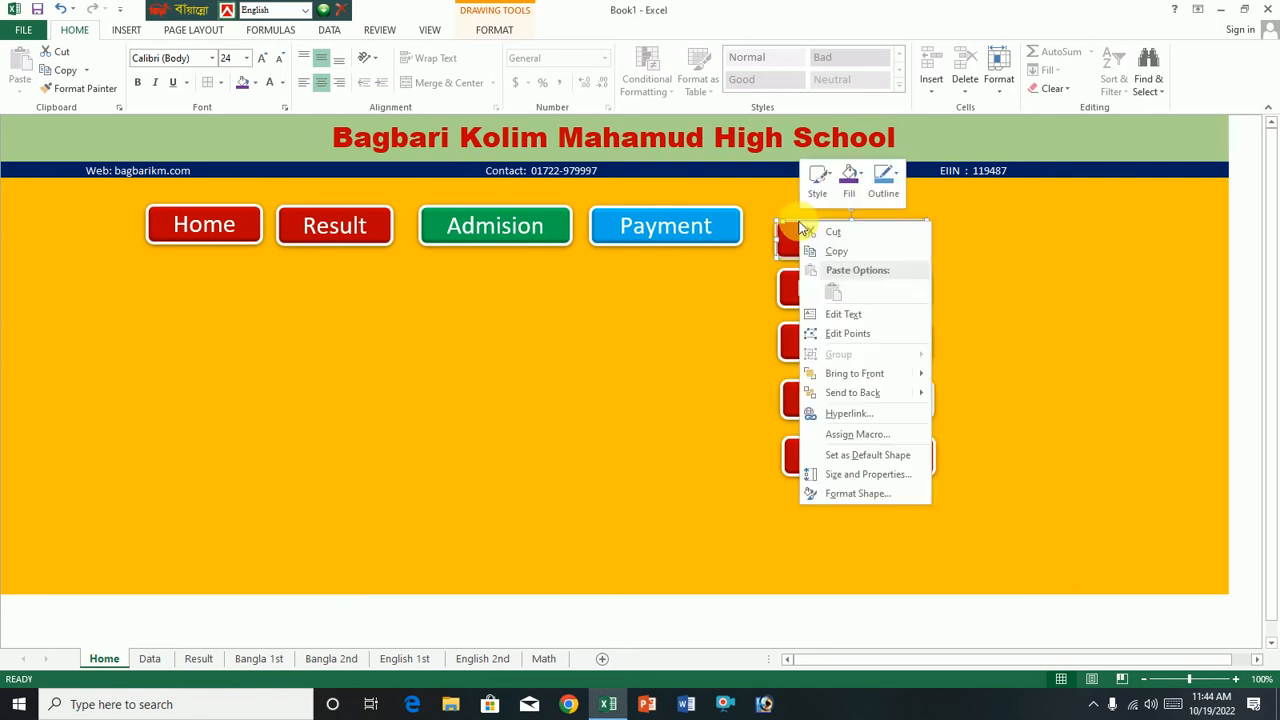
left_click(835, 415)
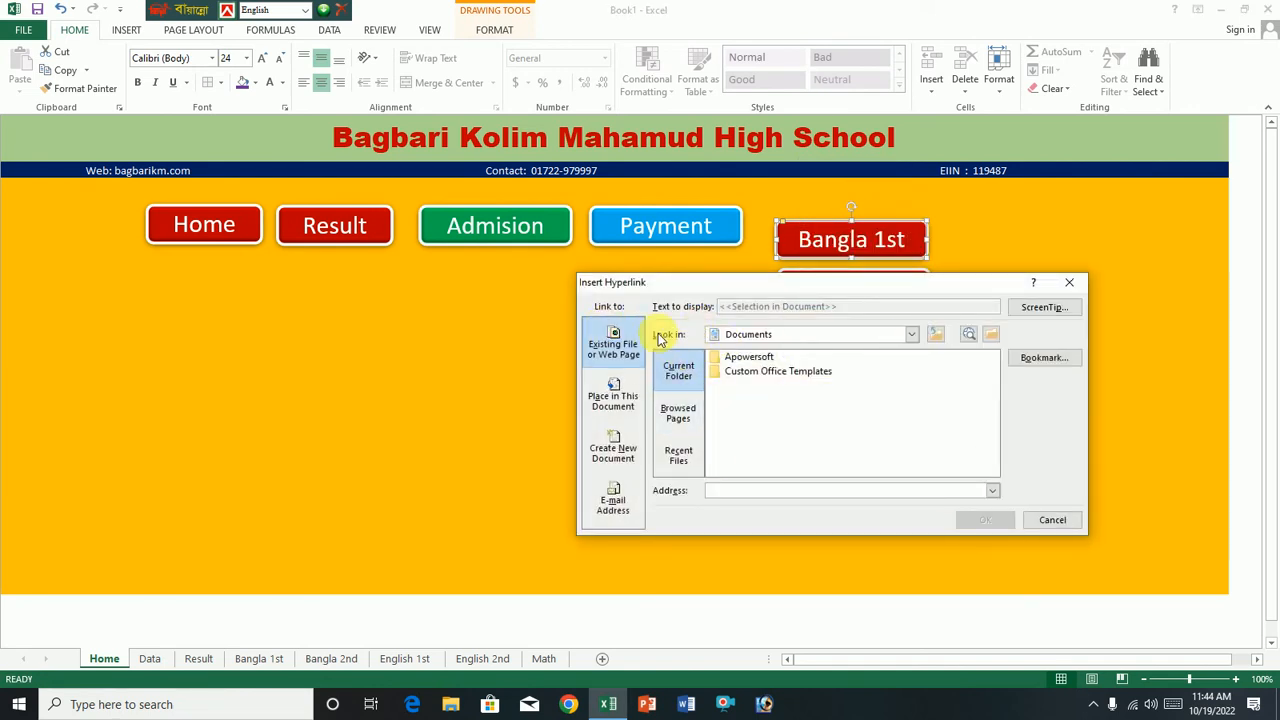
left_click(626, 410)
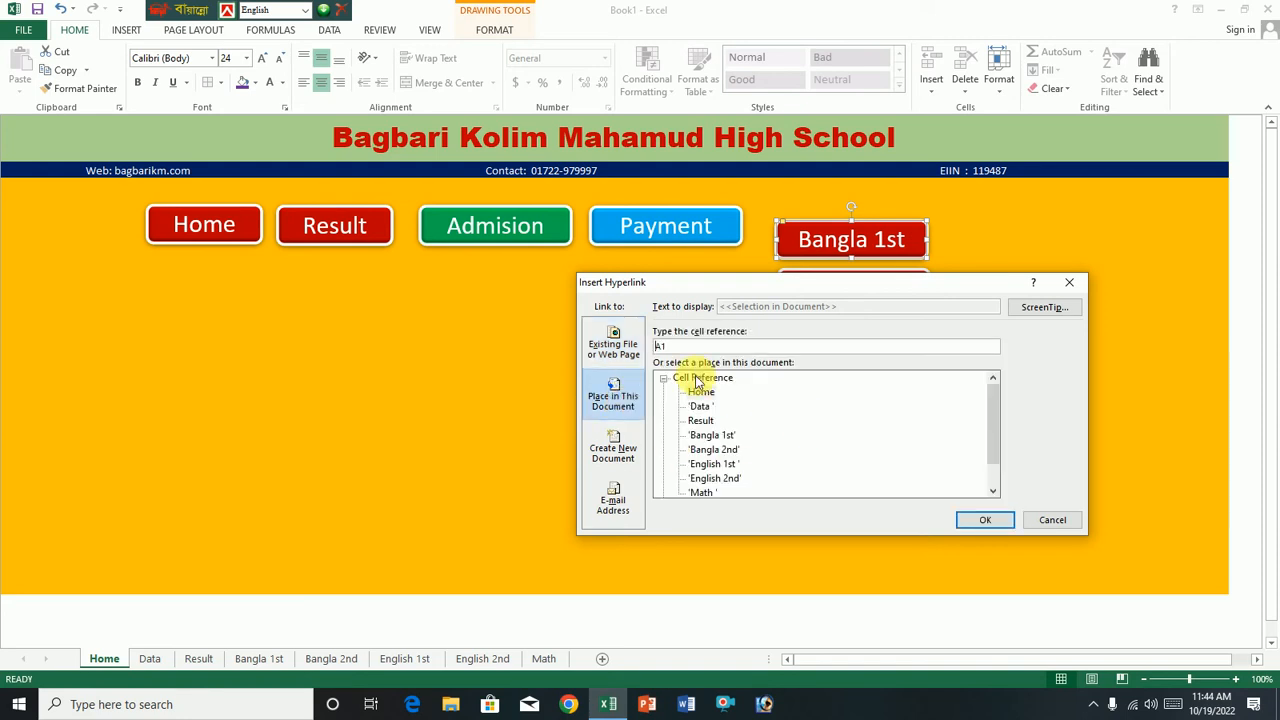
left_click_drag(771, 280, 596, 284)
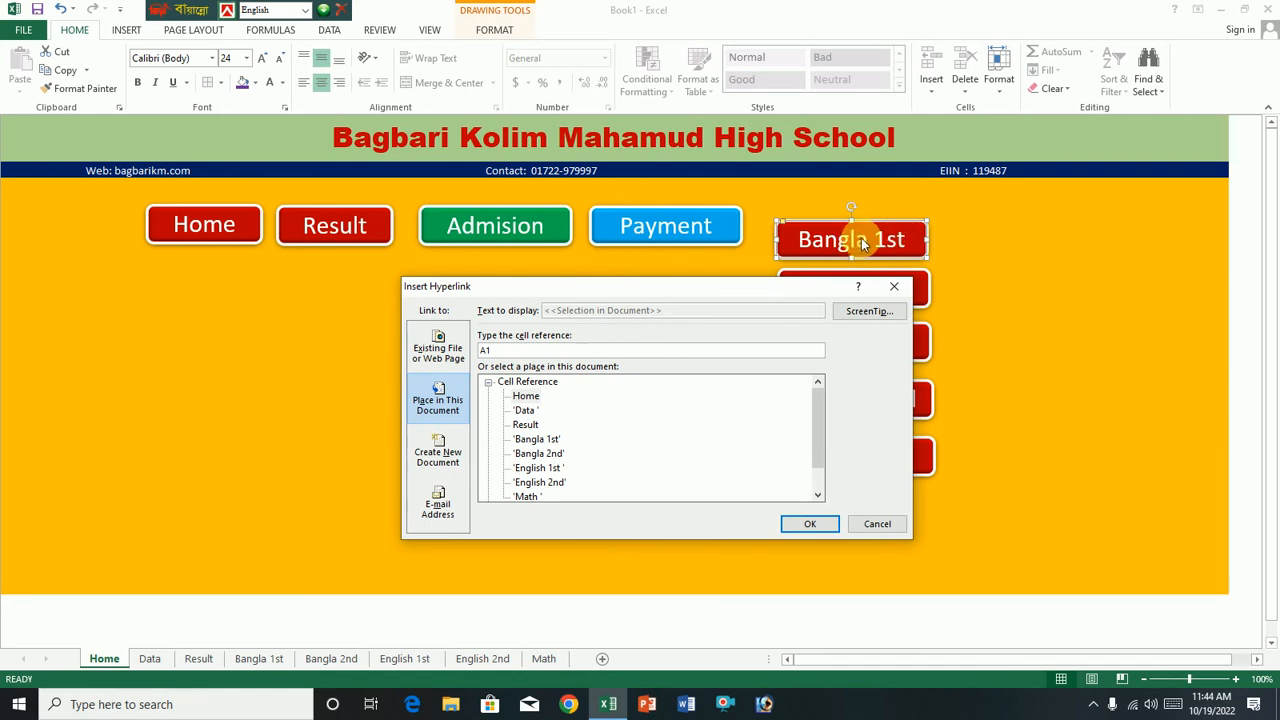
left_click(538, 440)
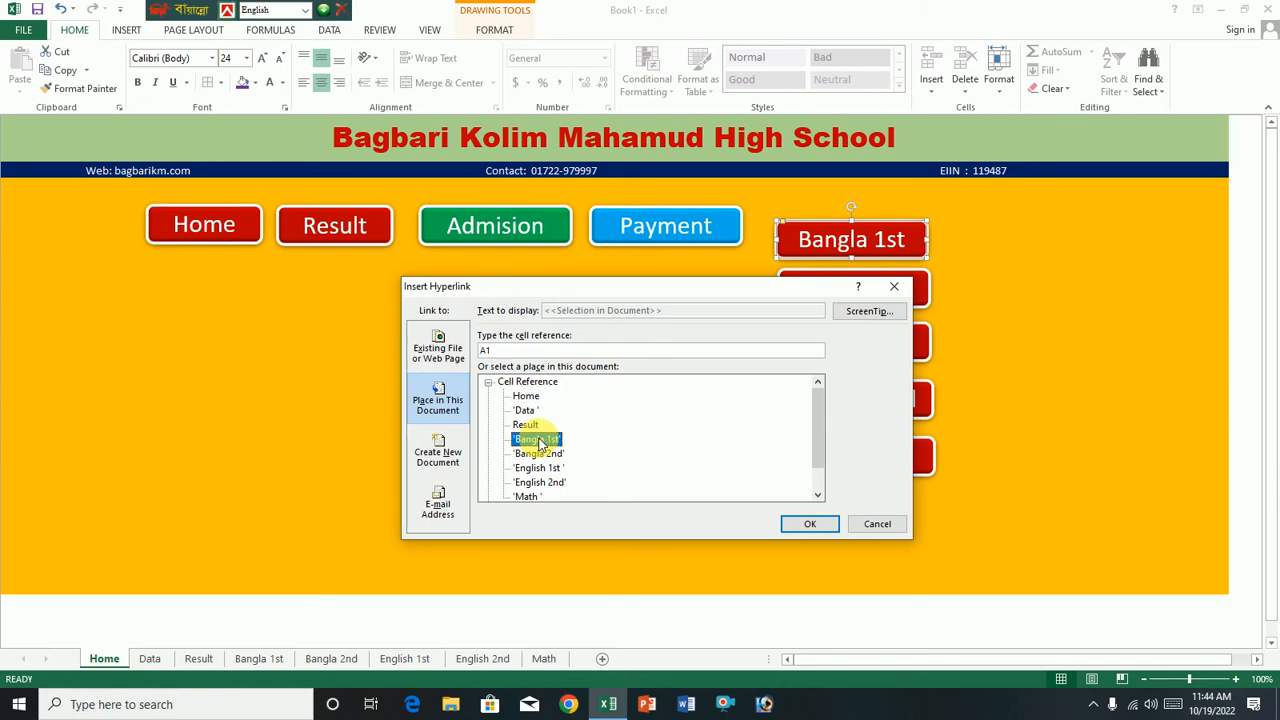
left_click(810, 524)
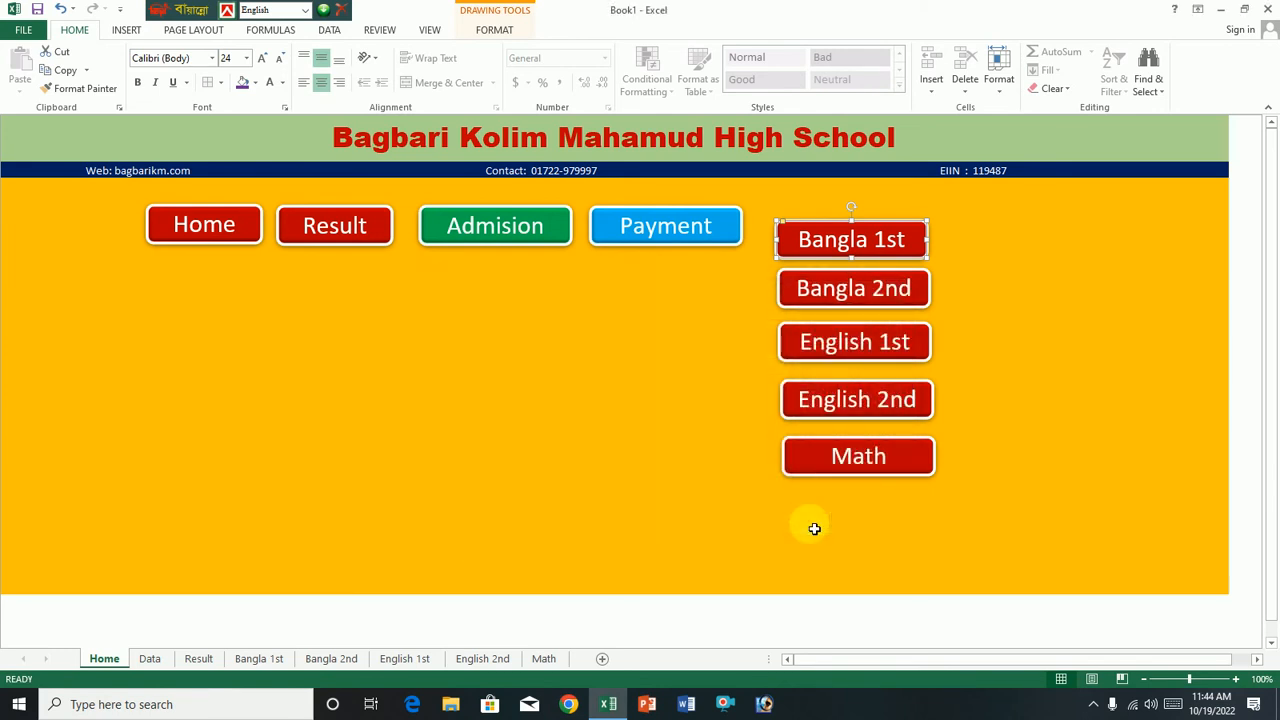
left_click(596, 394)
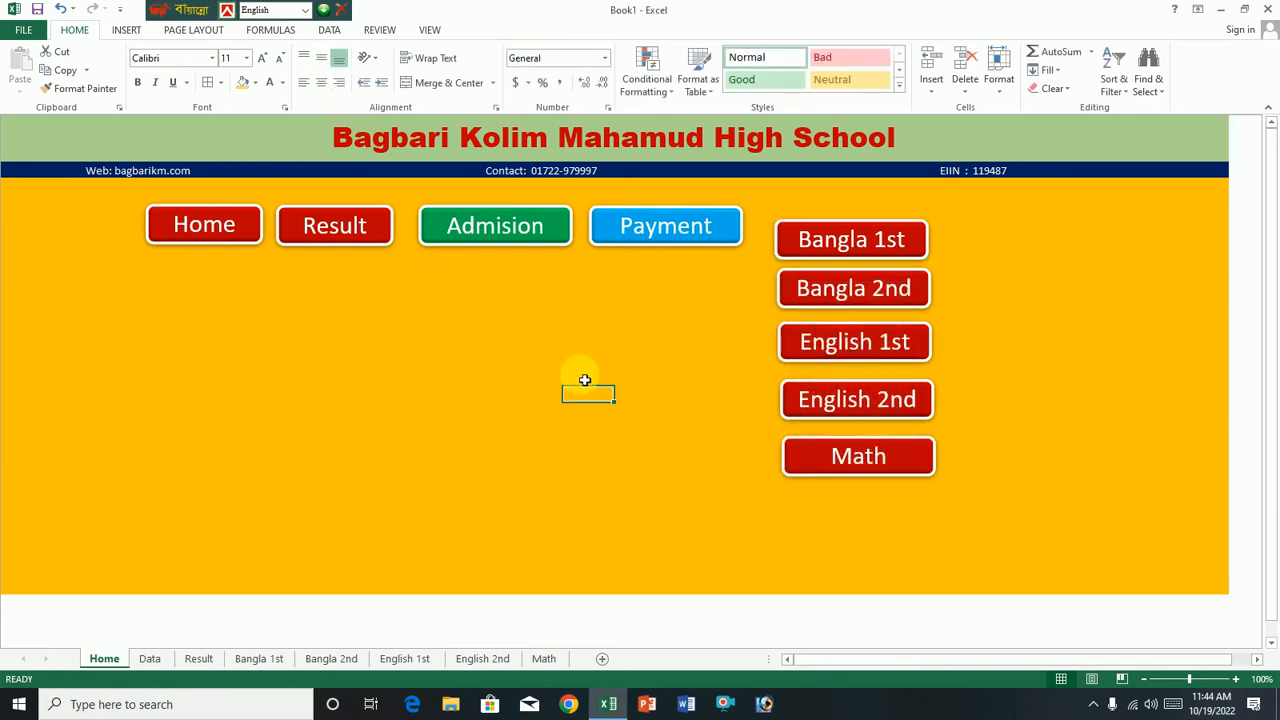
Follow the Bangla 1st button to its sheet and hyperlink the purple back arrow there to cell A1 of the Home sheet.
left_click(860, 255)
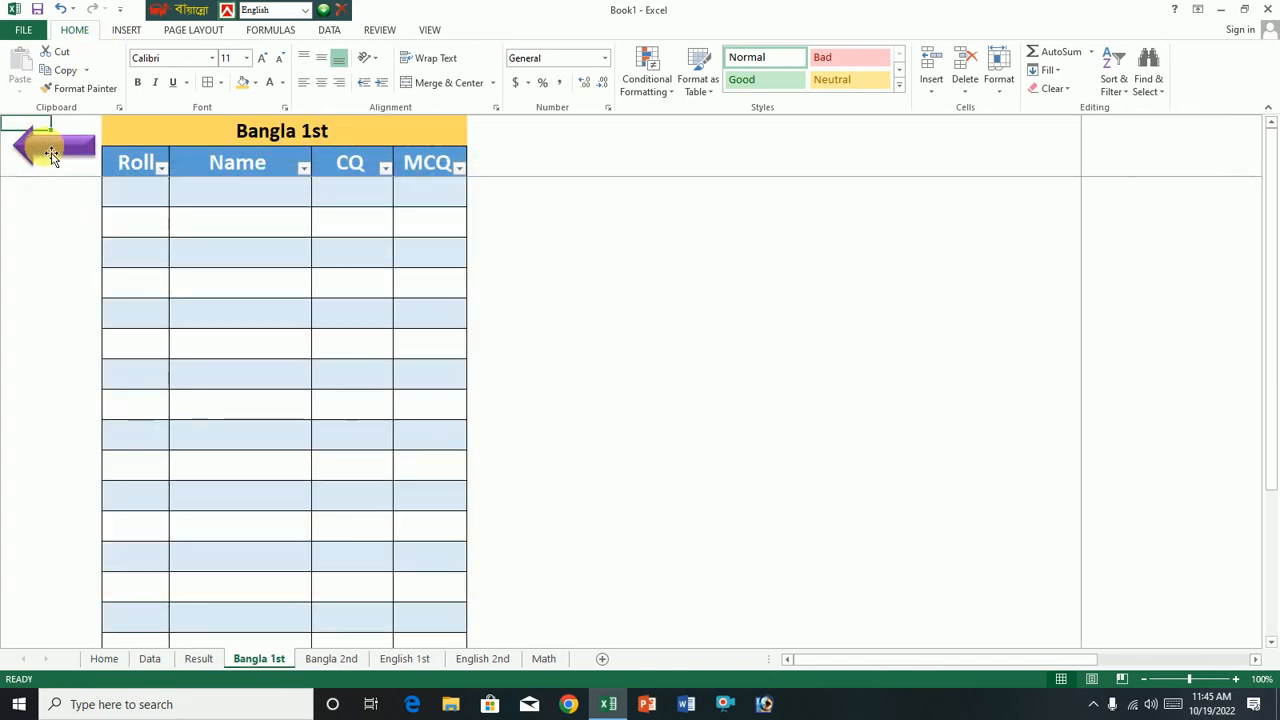
left_click(52, 157)
right_click(52, 157)
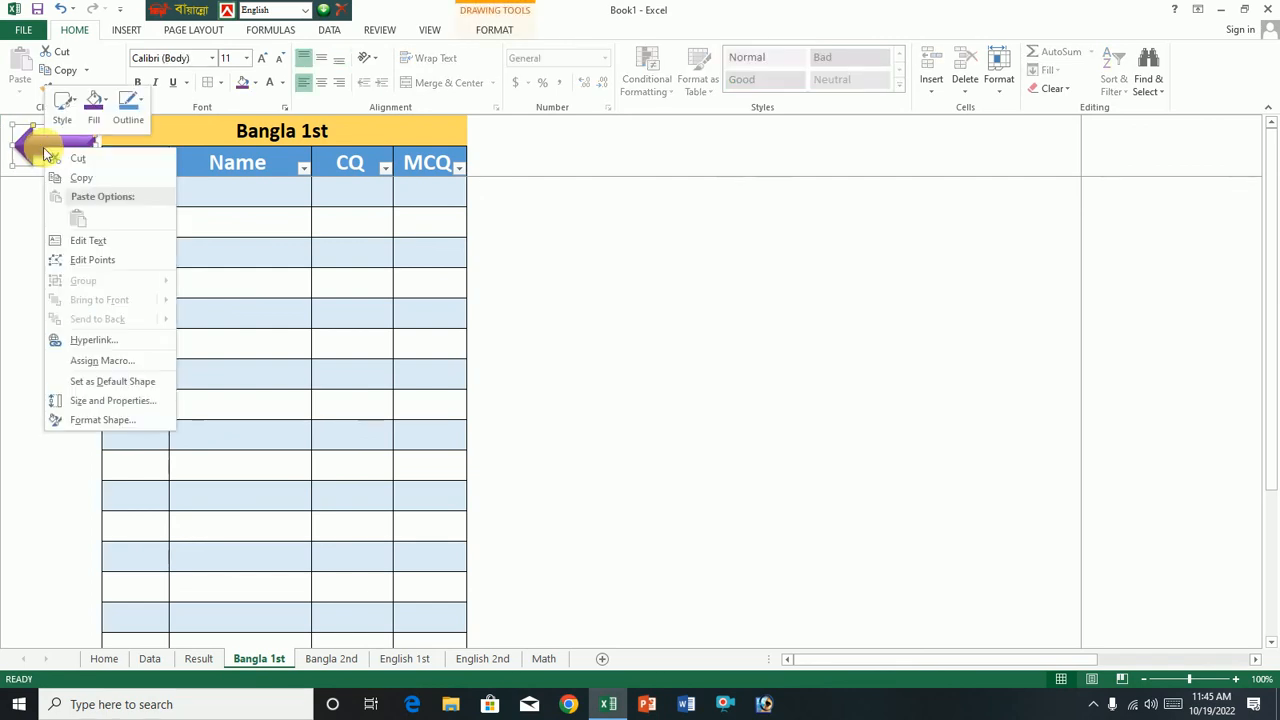
left_click(80, 338)
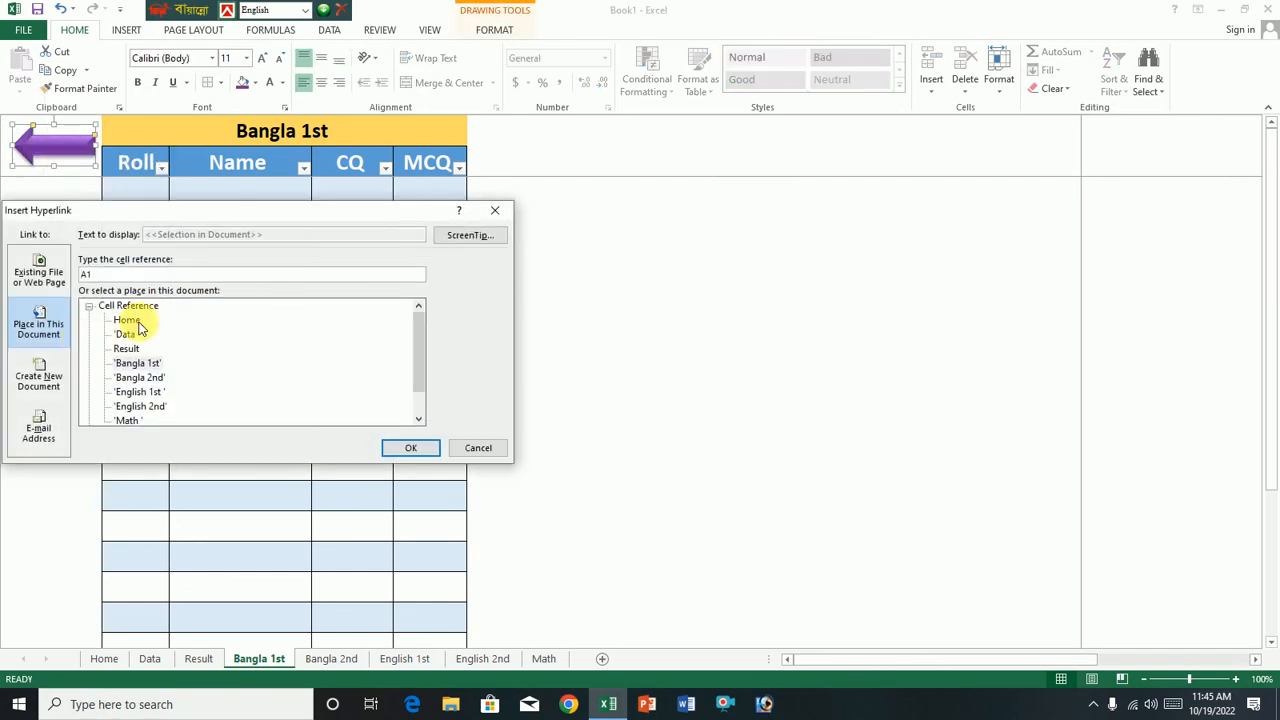
left_click(128, 322)
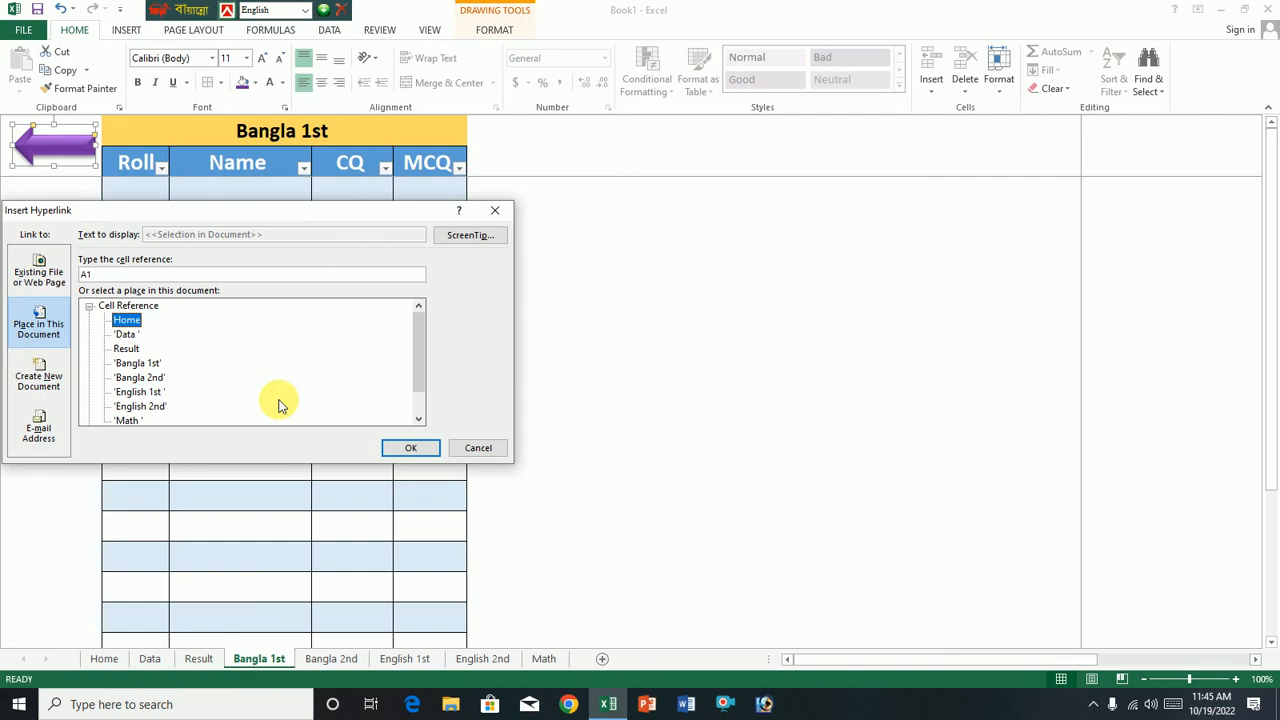
left_click(410, 447)
left_click(626, 363)
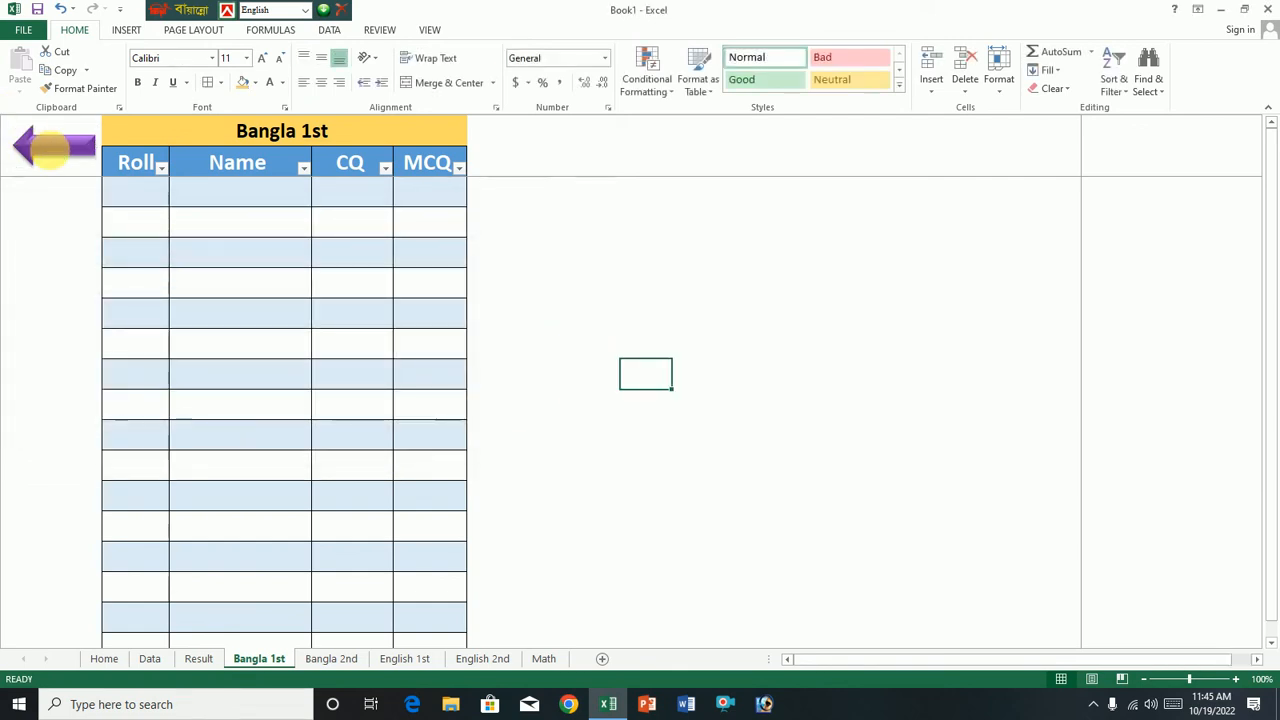
Test the links between the Bangla 1st sheet and Home in both directions, ending on the Home sheet.
left_click(55, 155)
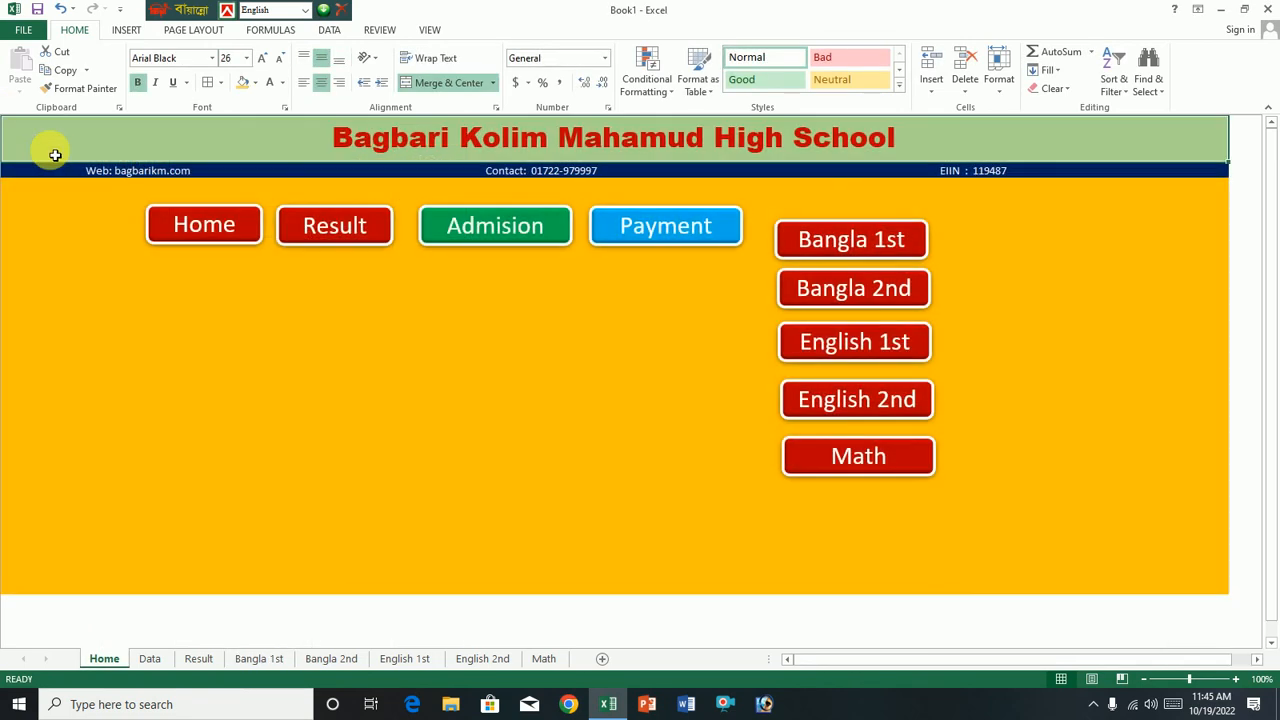
left_click(891, 239)
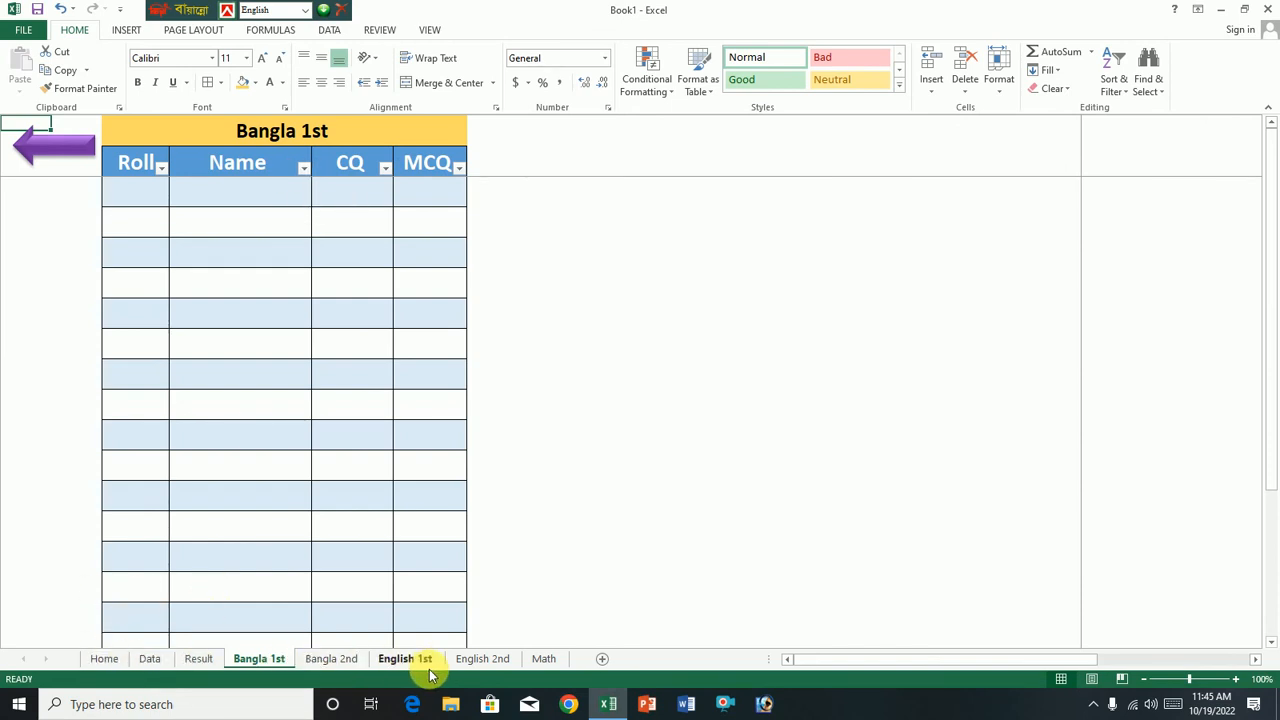
left_click(69, 149)
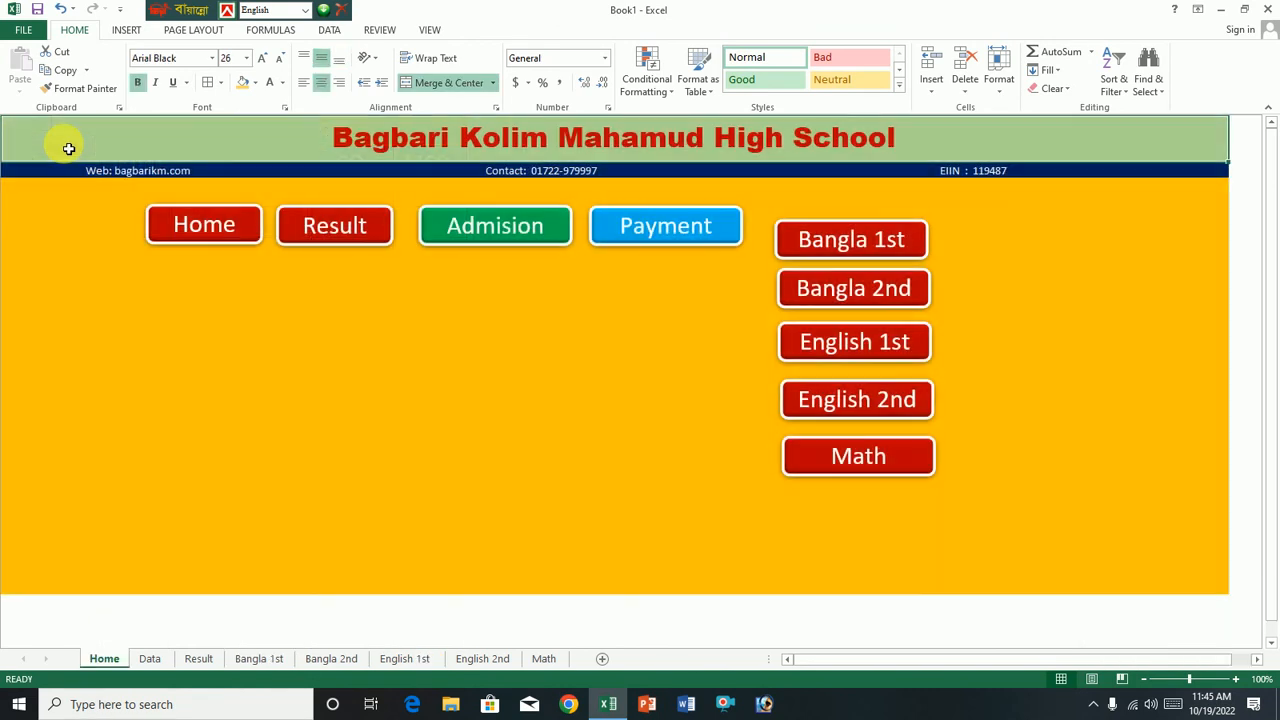
Hyperlink the Bangla 2nd button on the Home sheet to cell A1 of the Bangla 2nd sheet.
left_click(855, 290, "ctrl")
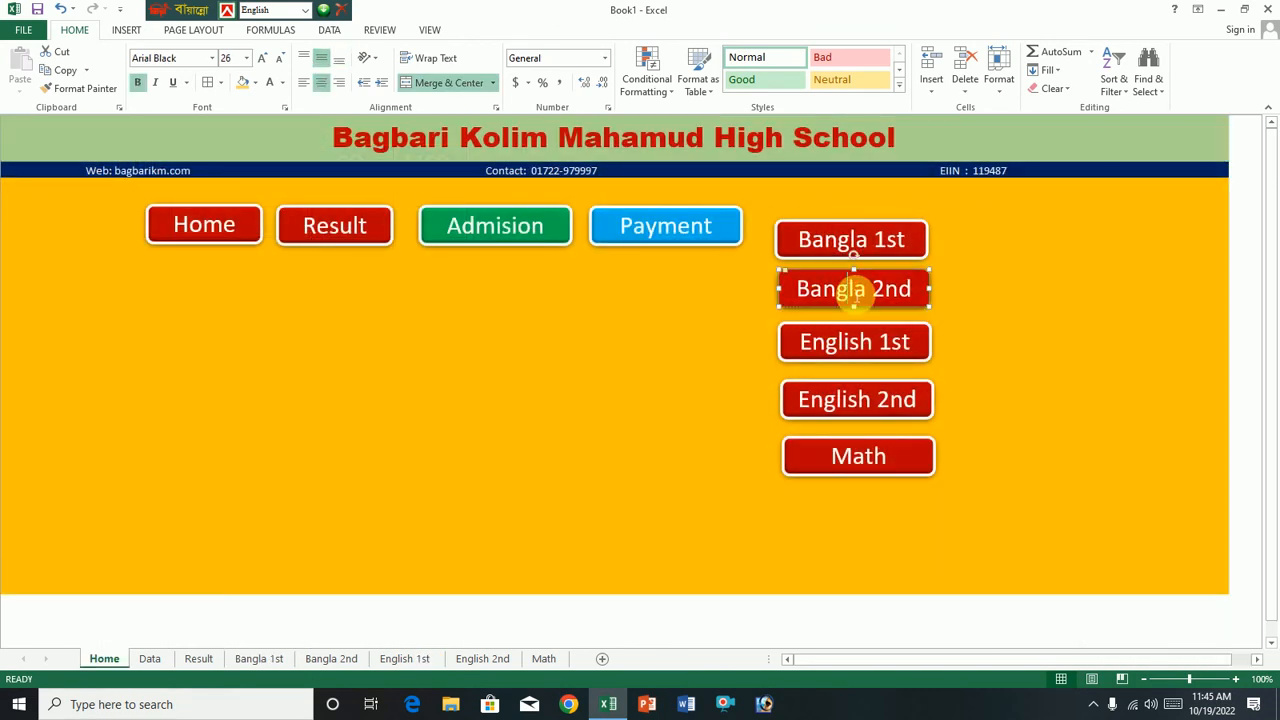
right_click(855, 290)
left_click(883, 464)
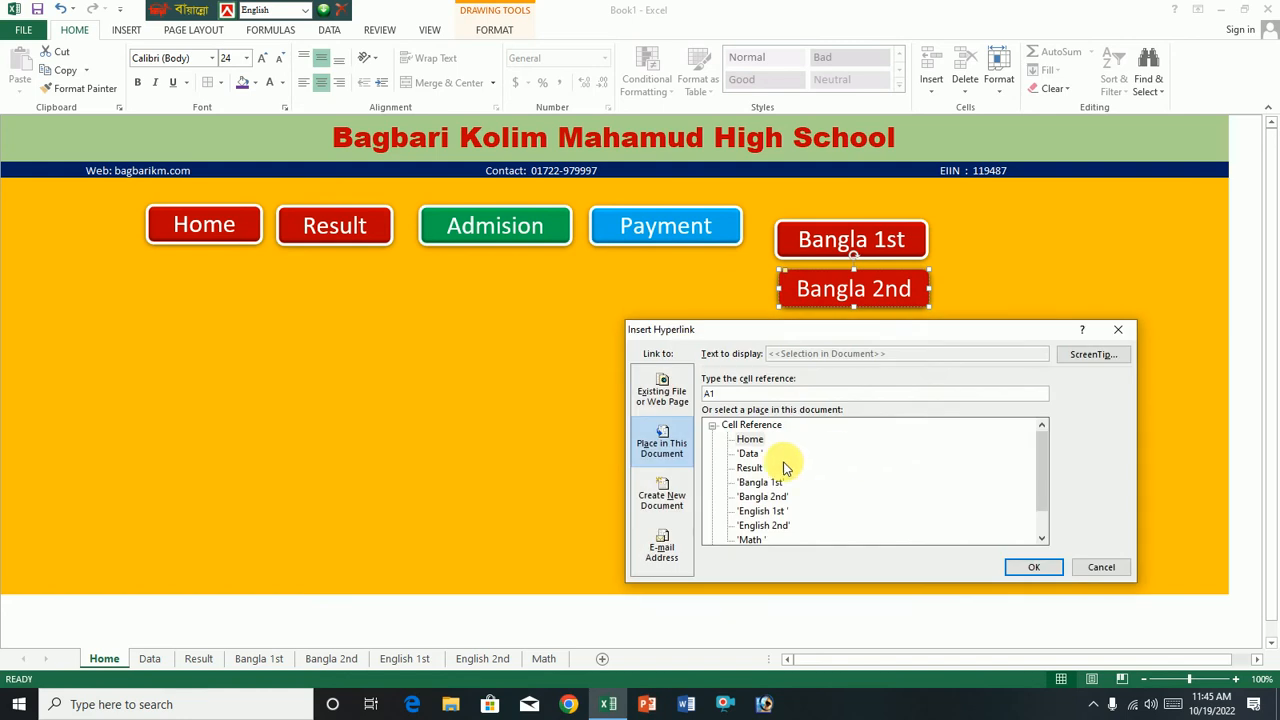
left_click(763, 496)
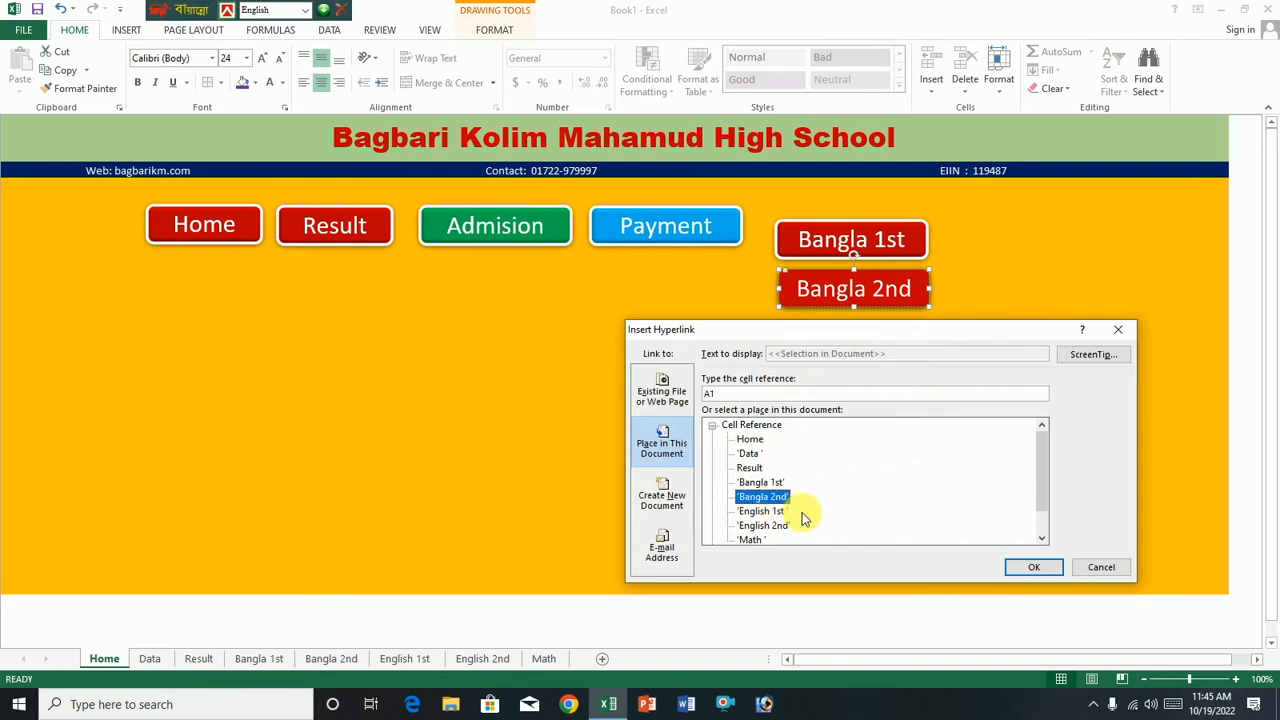
left_click(1036, 567)
left_click(700, 379)
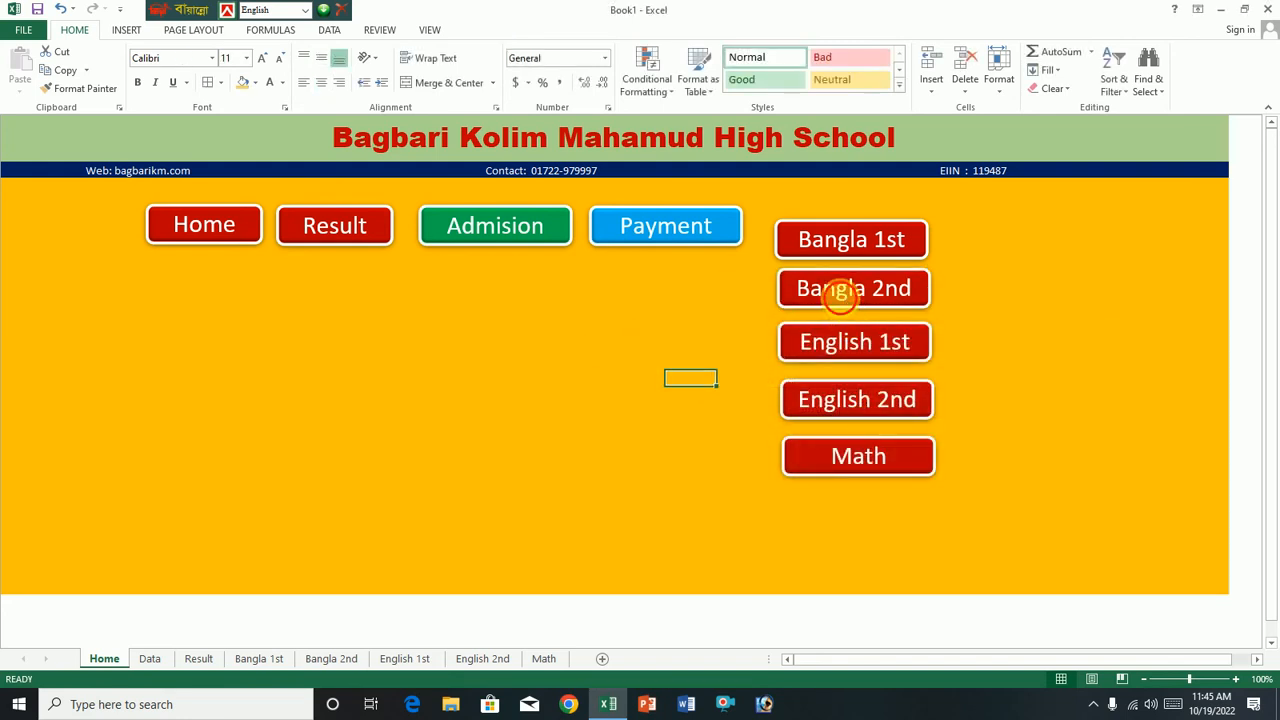
Follow the Bangla 2nd button to its sheet and hyperlink the purple back arrow there to cell A1 of the Home sheet.
left_click(840, 297)
right_click(50, 143)
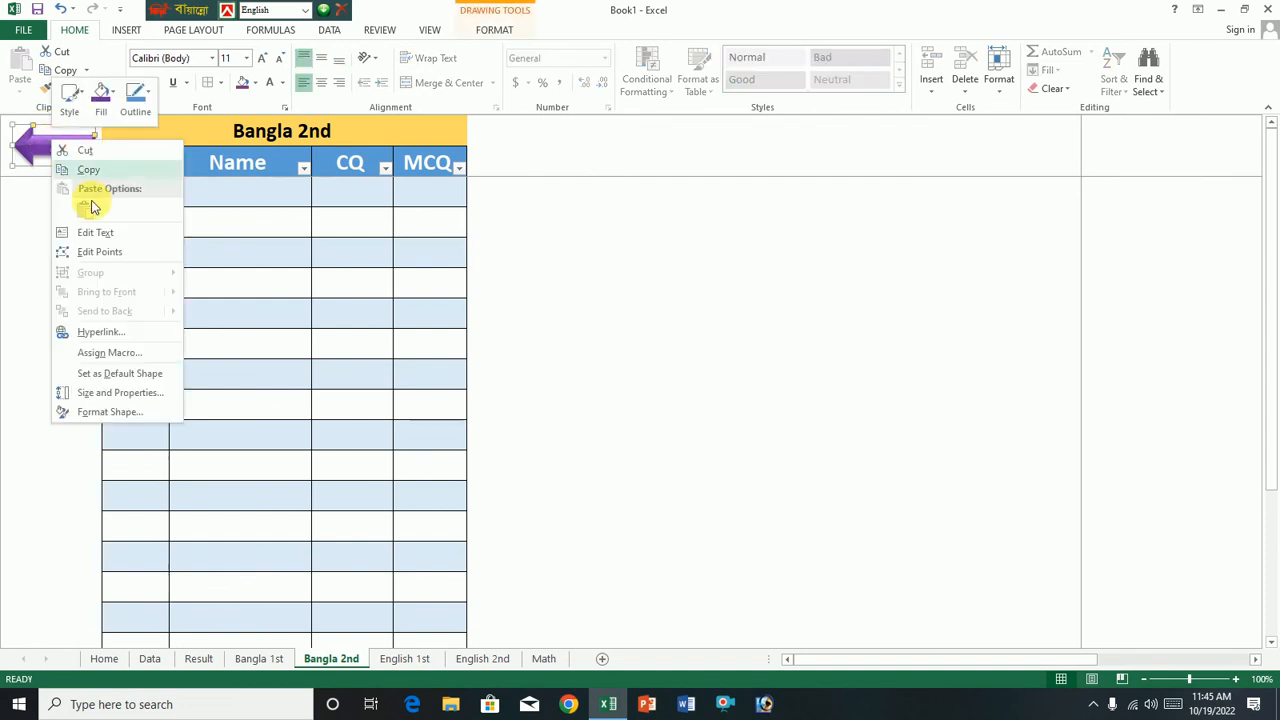
left_click(100, 331)
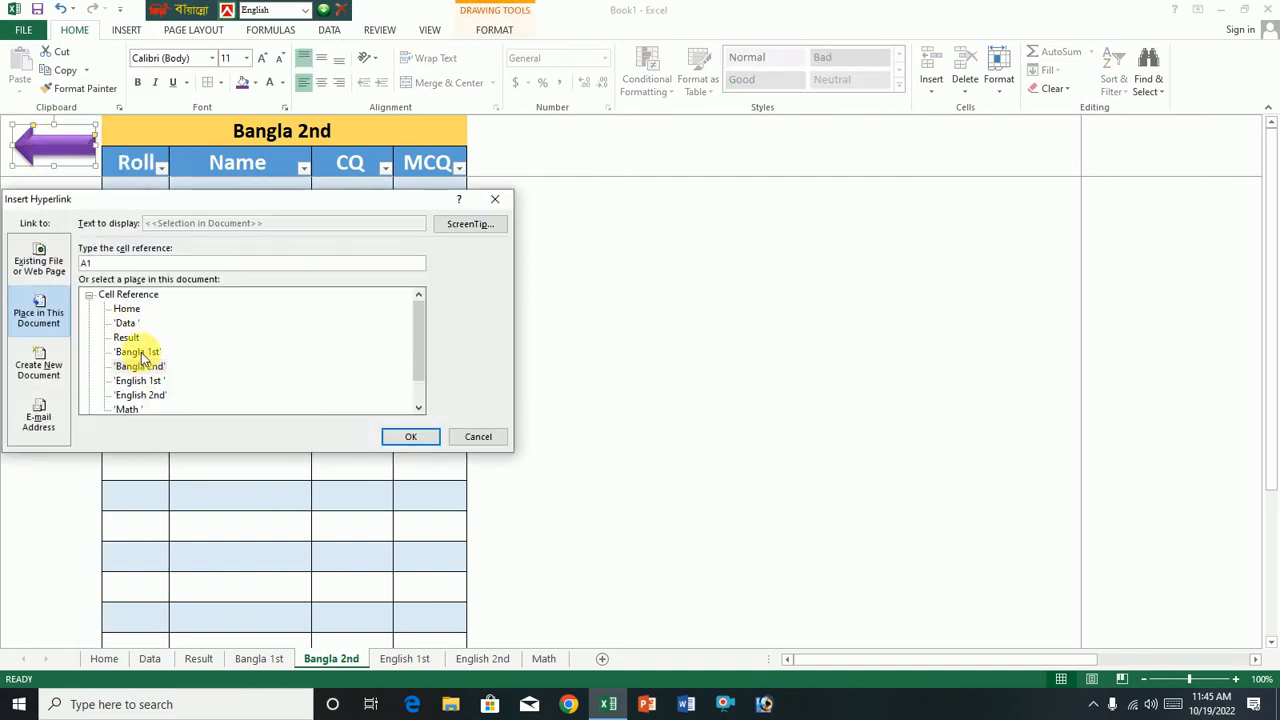
left_click(120, 309)
left_click(405, 437)
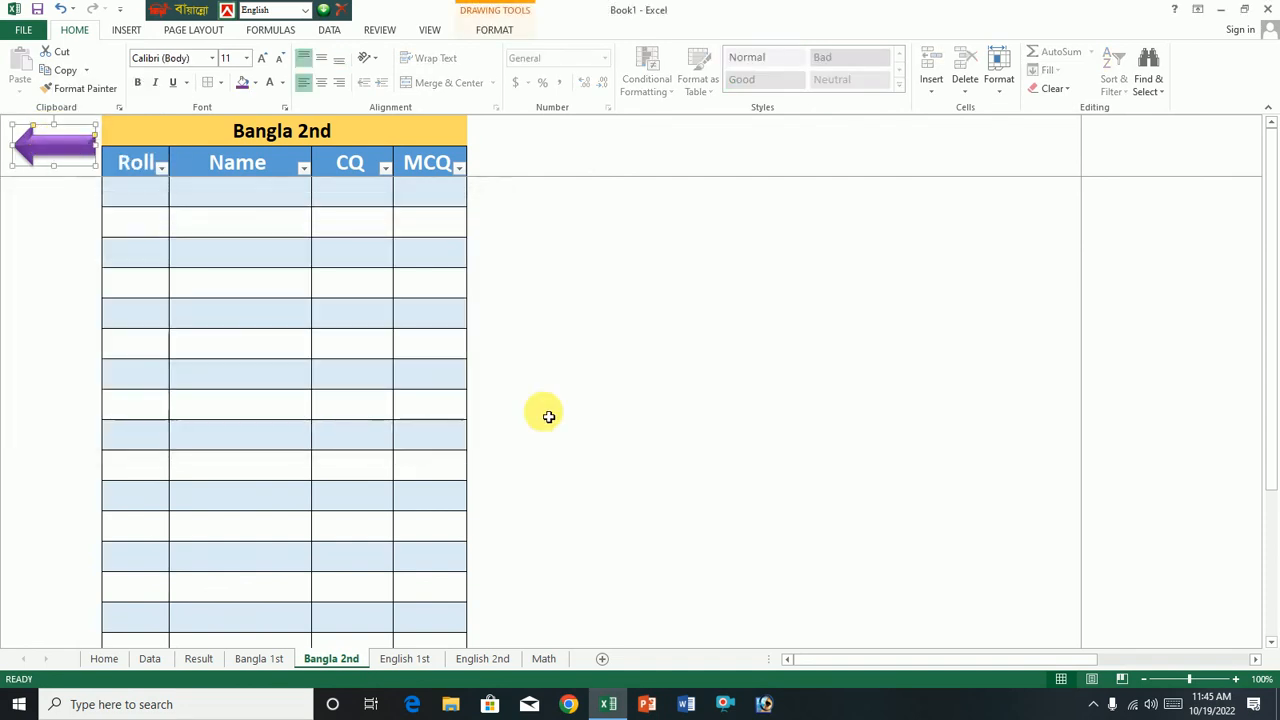
left_click(594, 403)
Return to Home through the back arrow and hyperlink the English 1st button to cell A1 of the English 1st sheet.
left_click(51, 143)
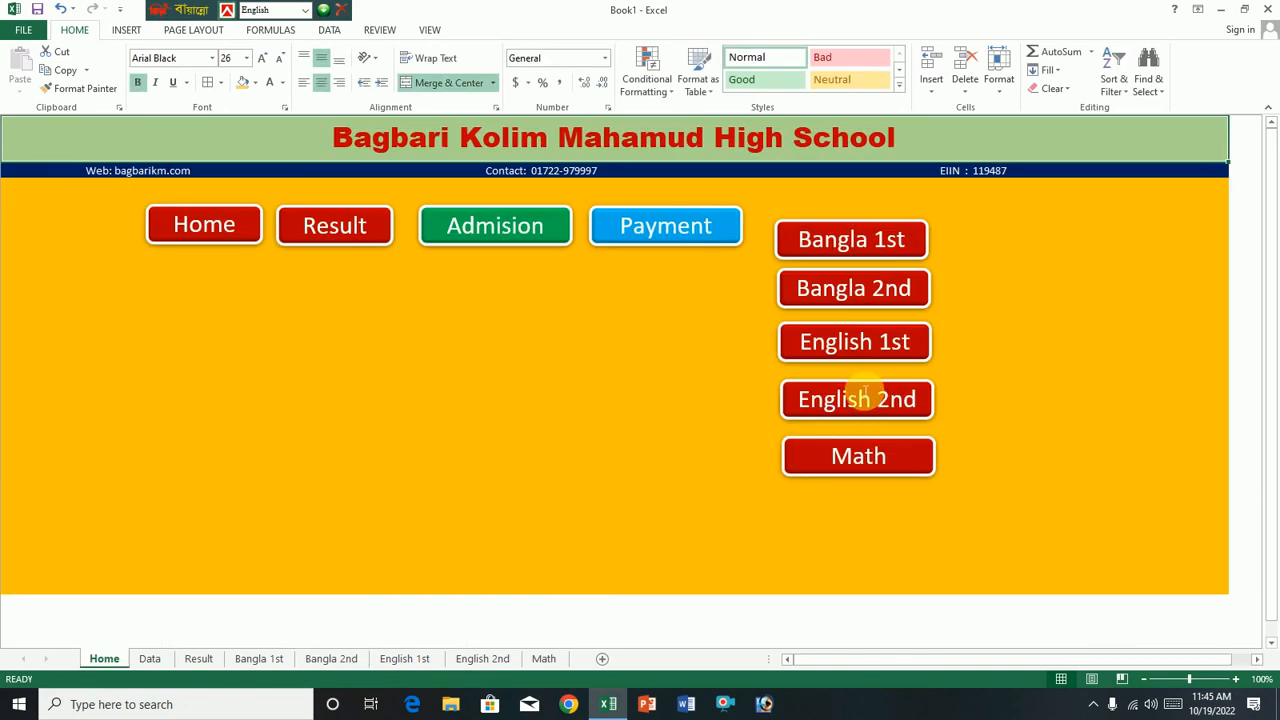
right_click(845, 342)
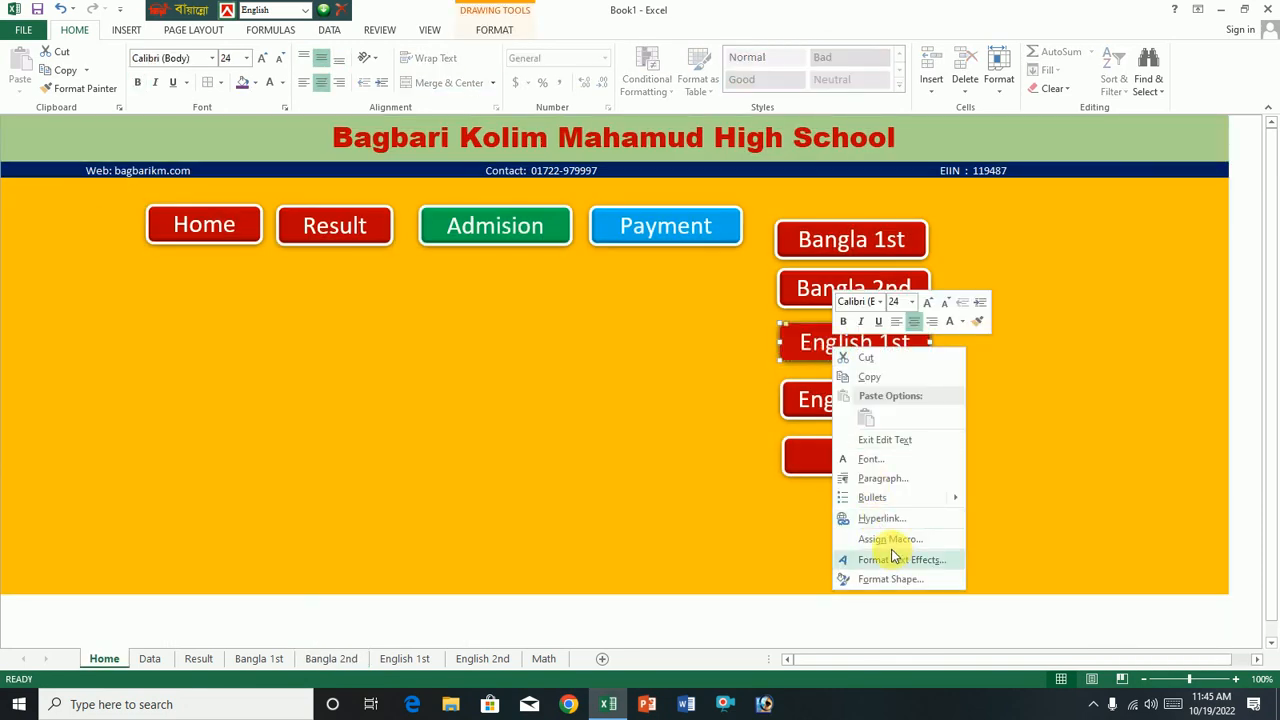
left_click(882, 518)
left_click(766, 567)
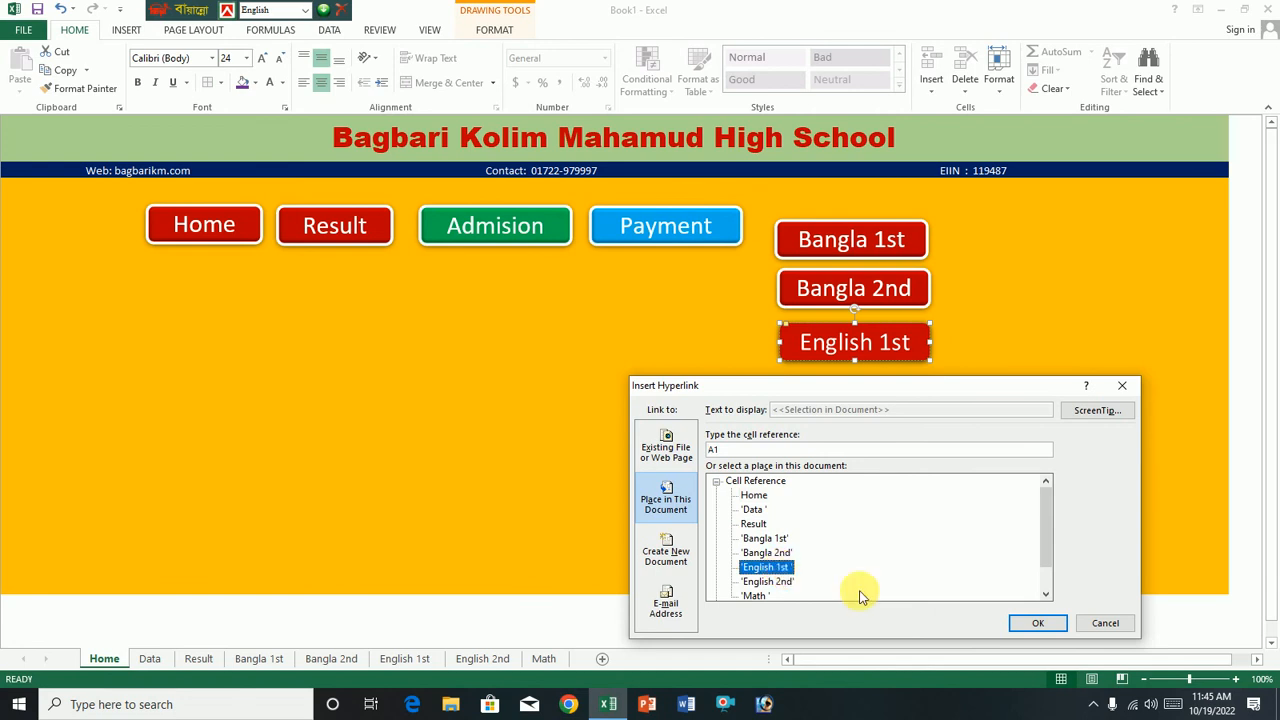
left_click(1038, 623)
left_click(737, 391)
Follow the English 1st button to its sheet and hyperlink the purple back arrow there to cell A1 of the Home sheet.
left_click(808, 343)
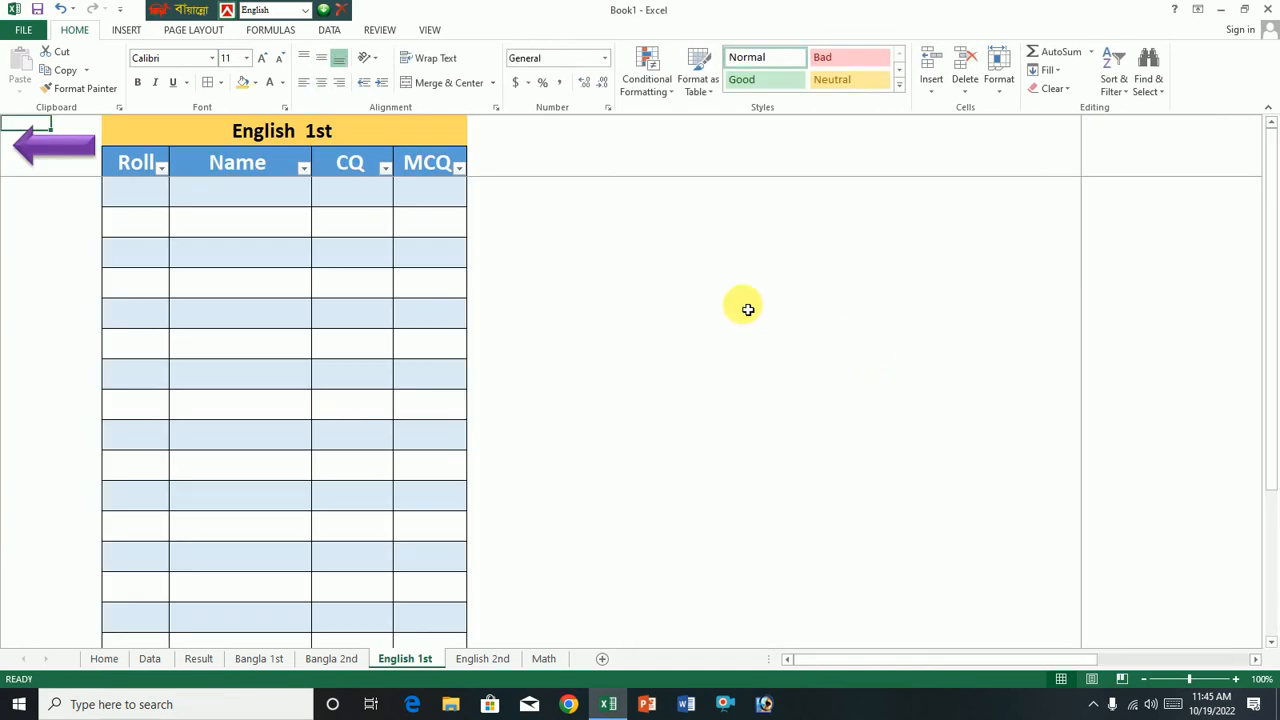
right_click(64, 148)
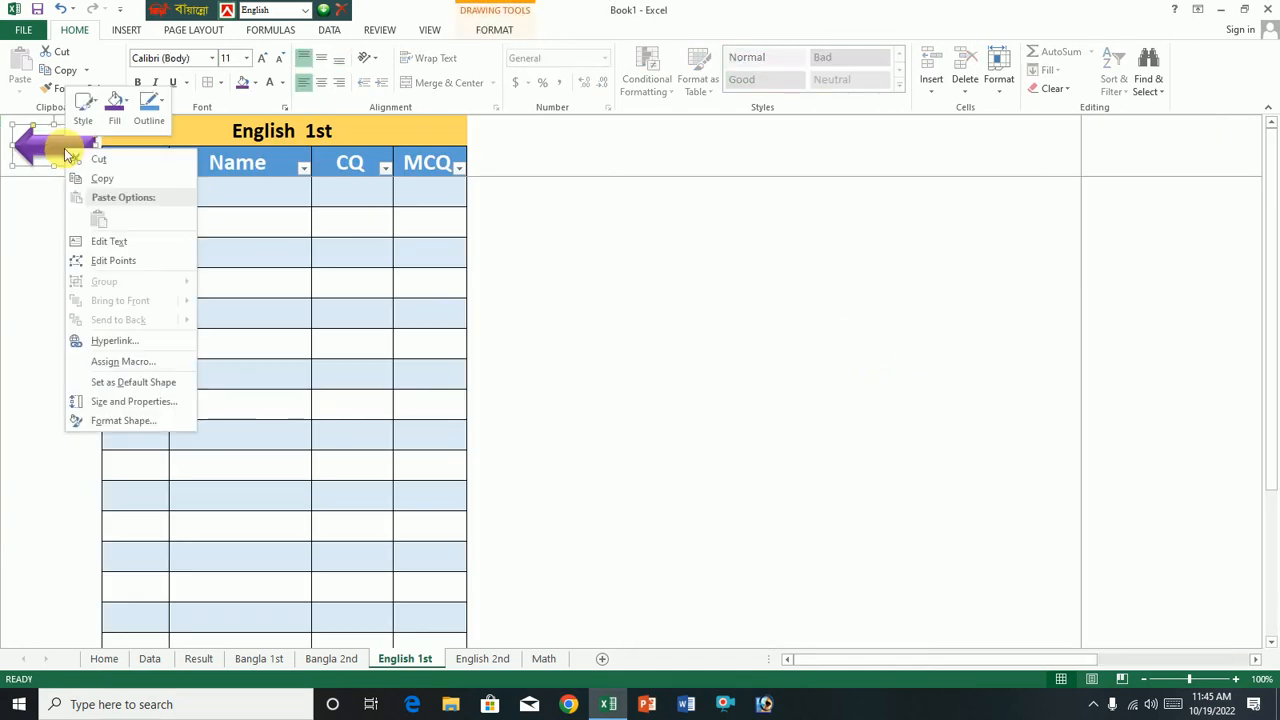
left_click(141, 345)
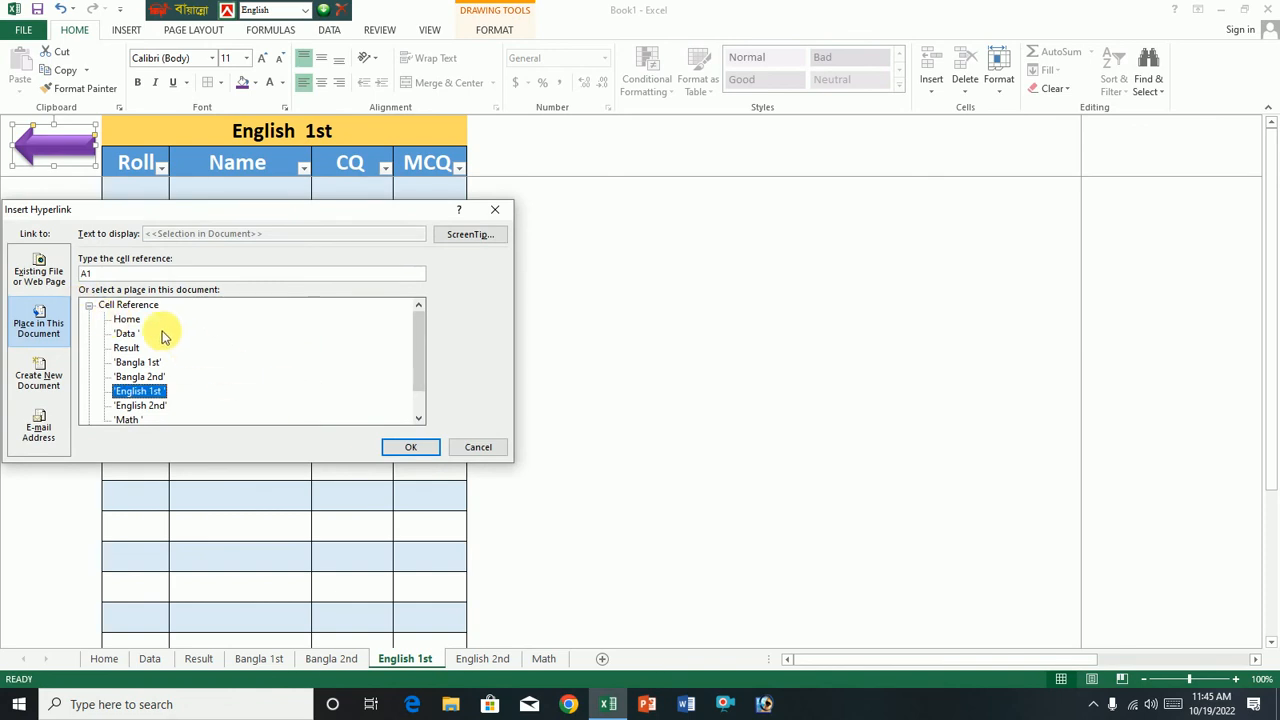
left_click(127, 319)
left_click(410, 447)
left_click(686, 399)
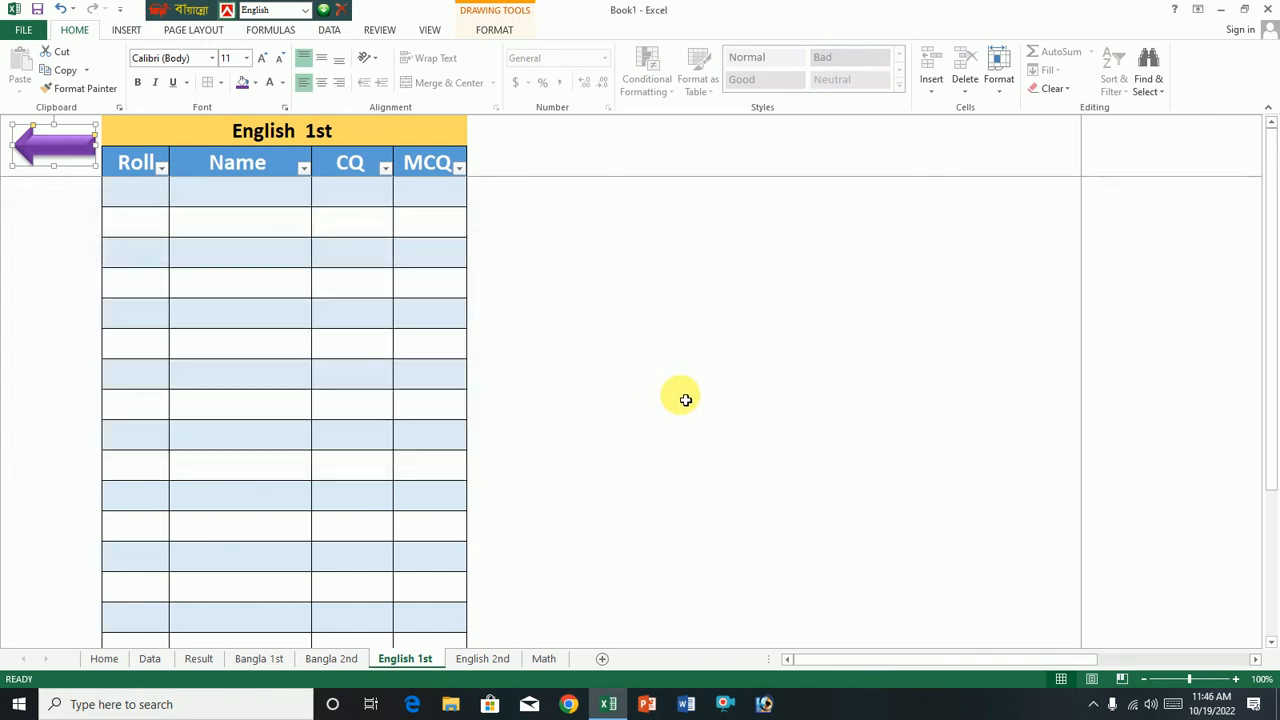
Return to Home through the back arrow and hyperlink the English 2nd button to cell A1 of the English 2nd sheet.
left_click(70, 145)
right_click(814, 400)
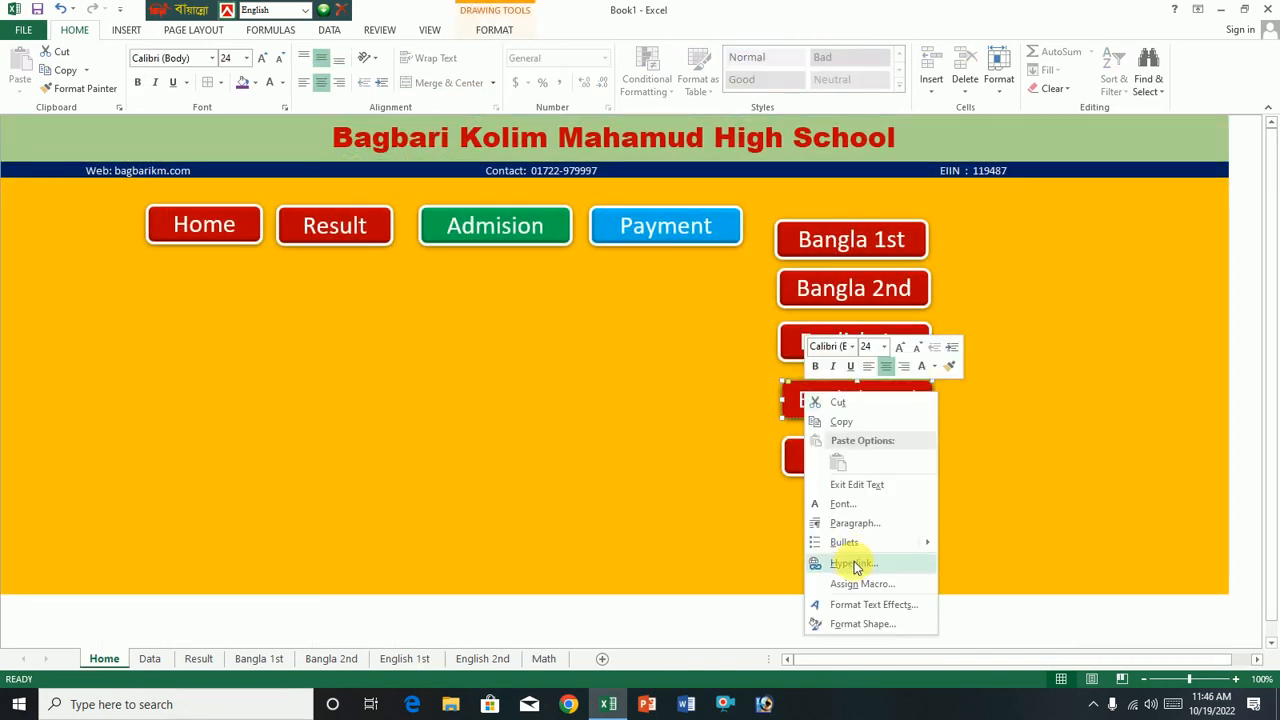
left_click(855, 566)
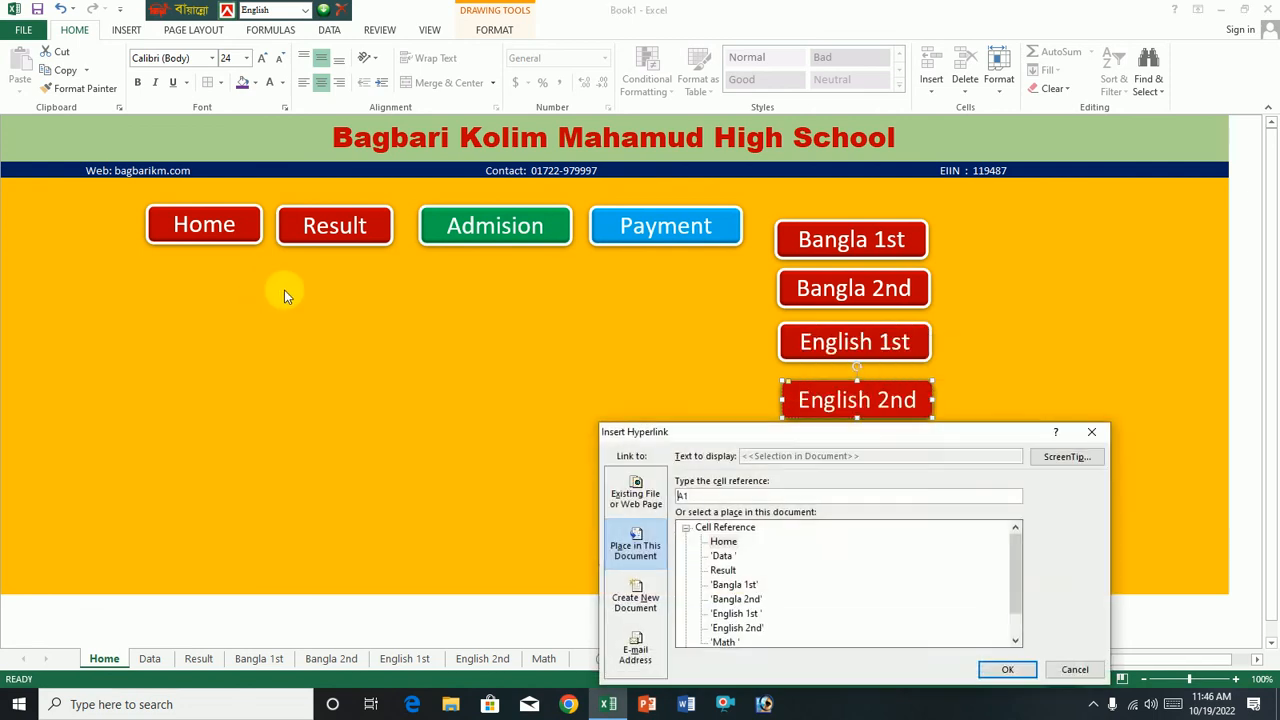
left_click(745, 627)
left_click(1005, 668)
left_click(690, 457)
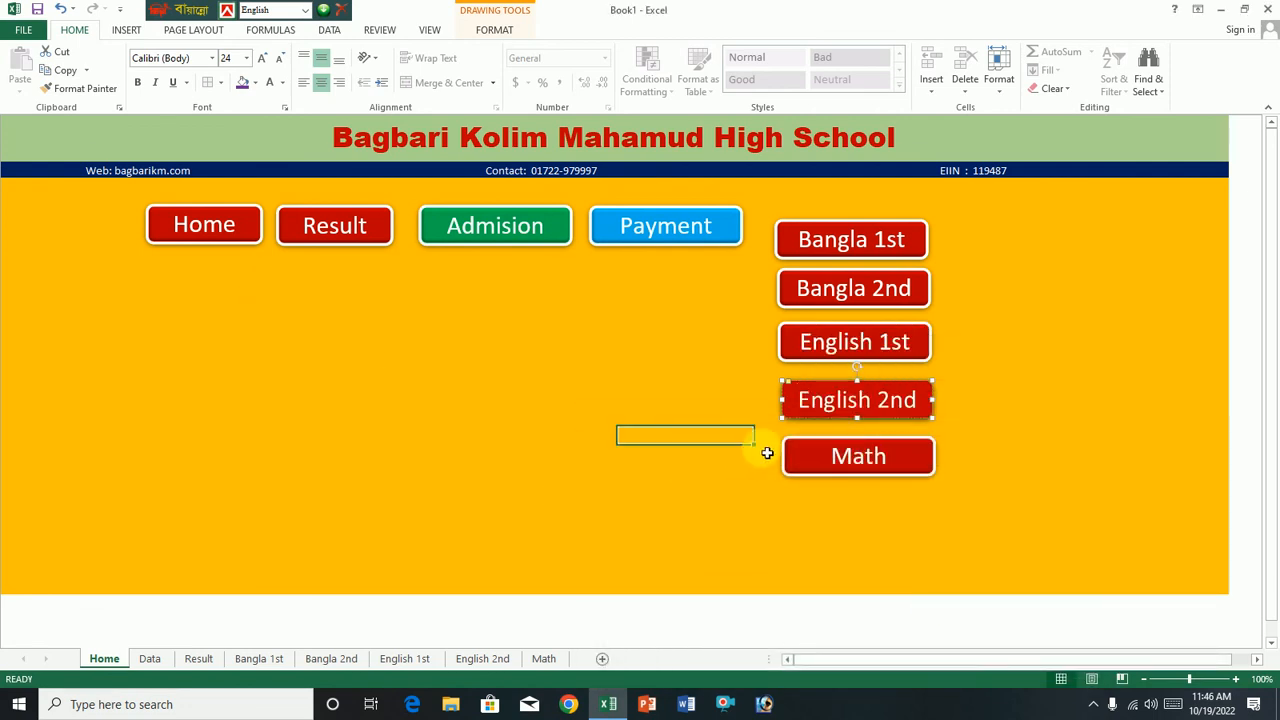
Follow the English 2nd button to its sheet and hyperlink the purple back arrow there to cell A1 of the Home sheet.
left_click(817, 417)
right_click(62, 154)
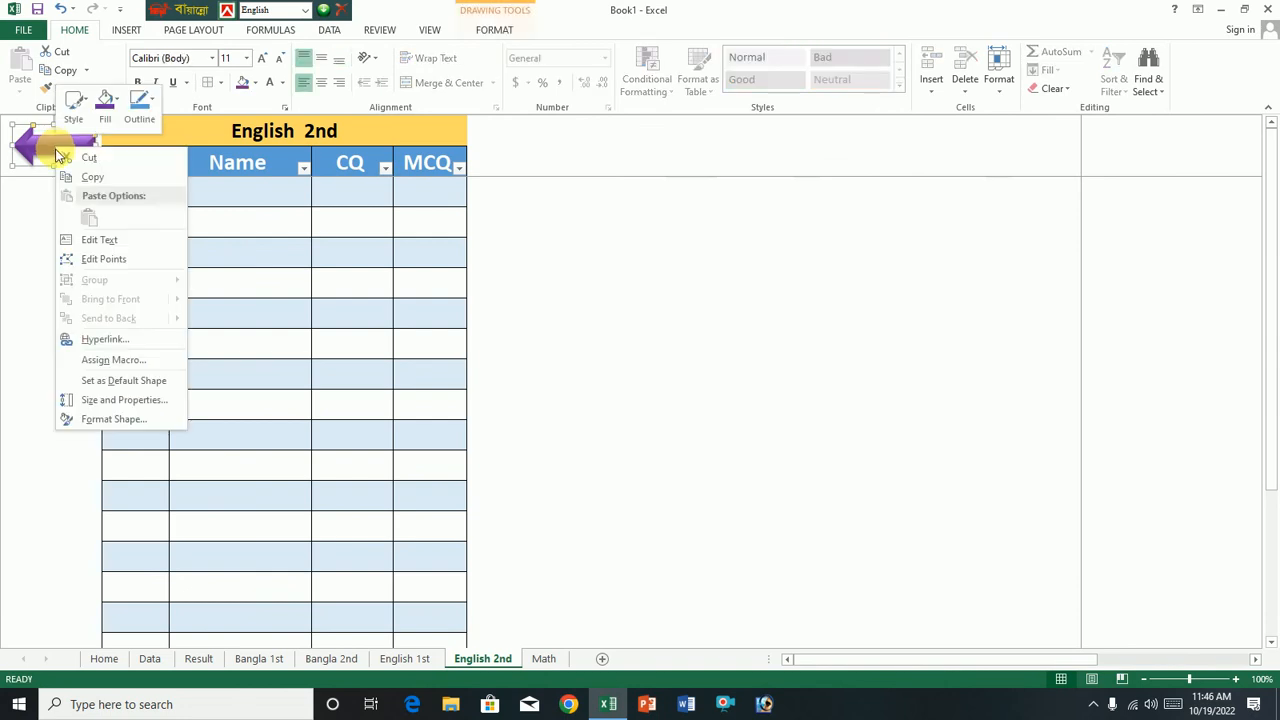
left_click(104, 340)
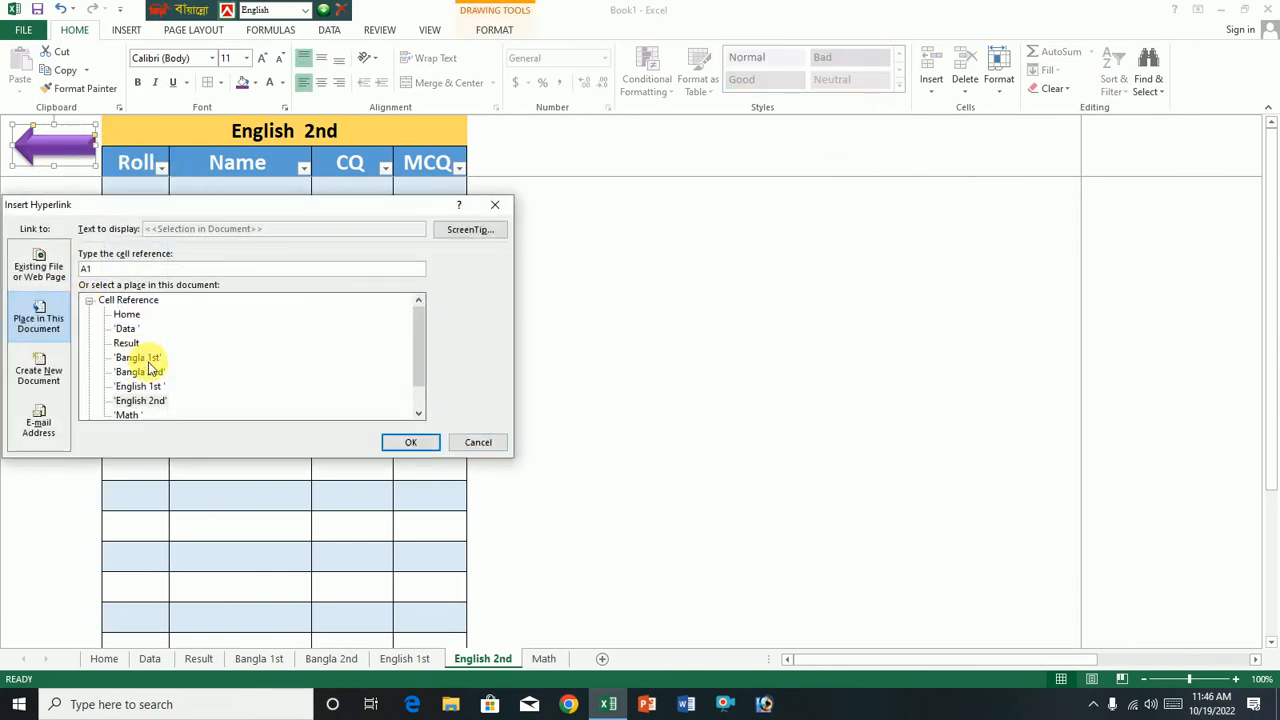
left_click(126, 315)
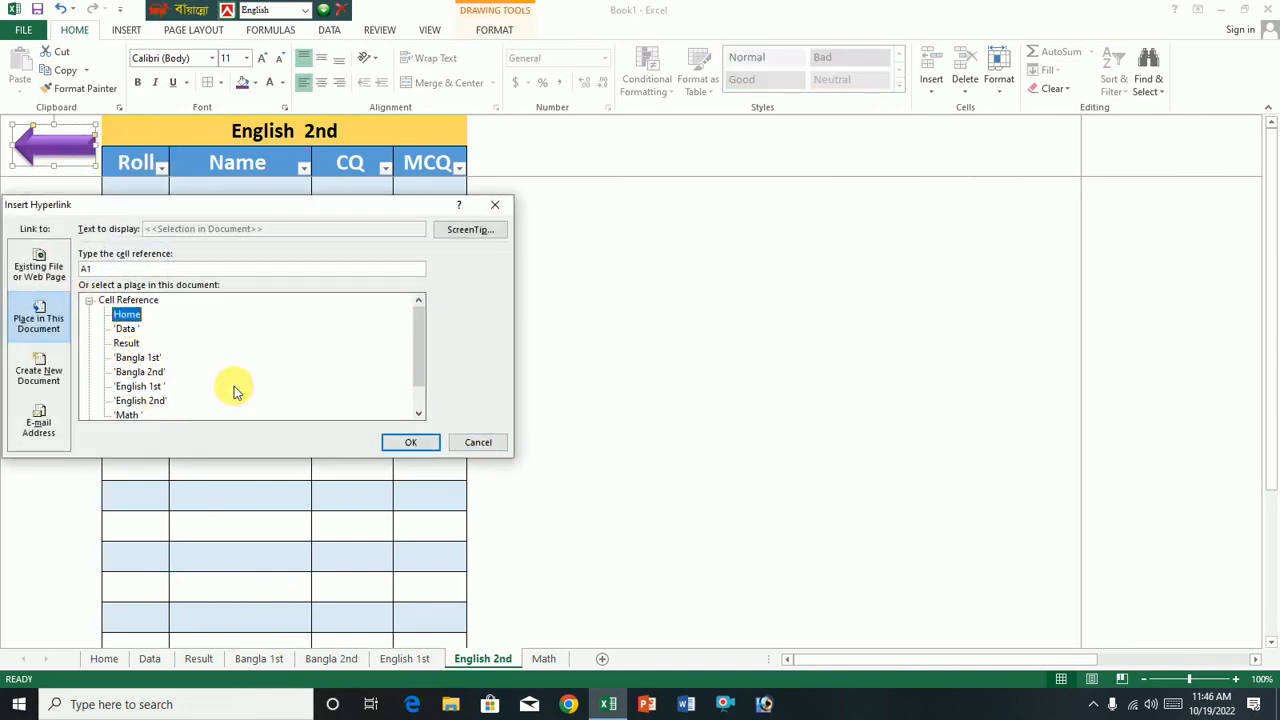
left_click(410, 442)
left_click(65, 215)
Return to Home through the back arrow and hyperlink the Math button to cell A1 of the Math sheet.
left_click(50, 145)
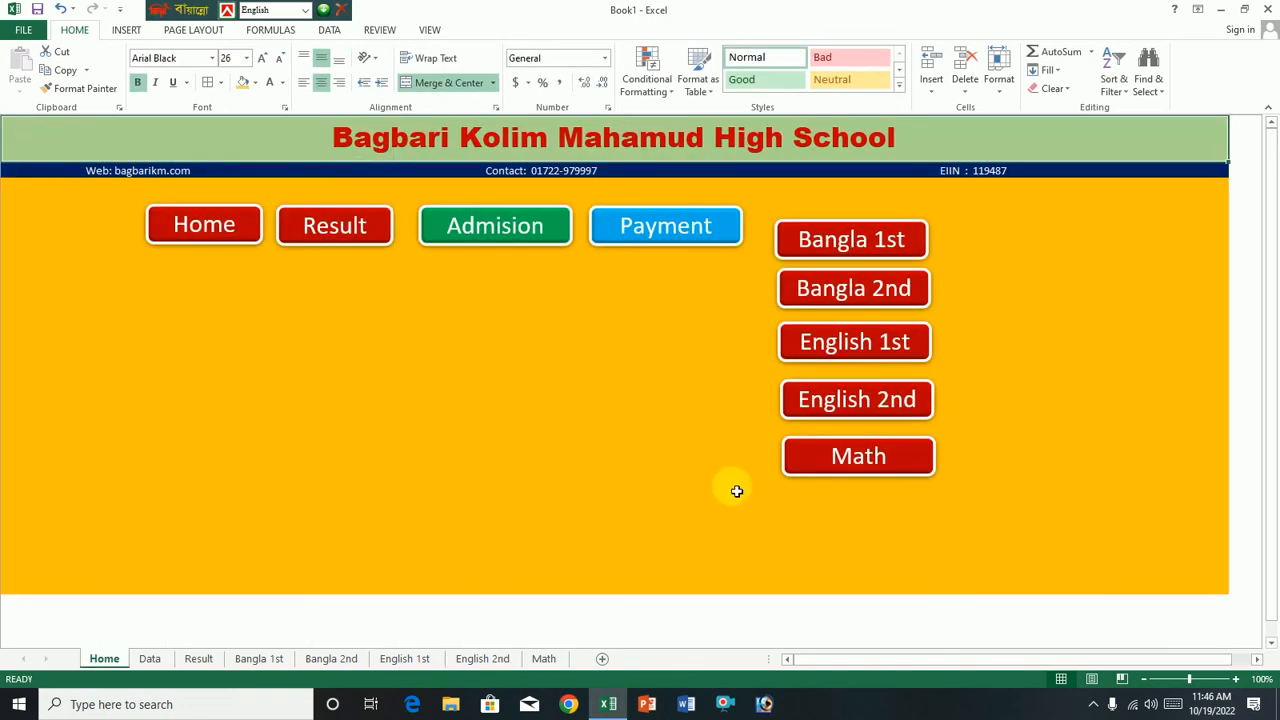
right_click(809, 452)
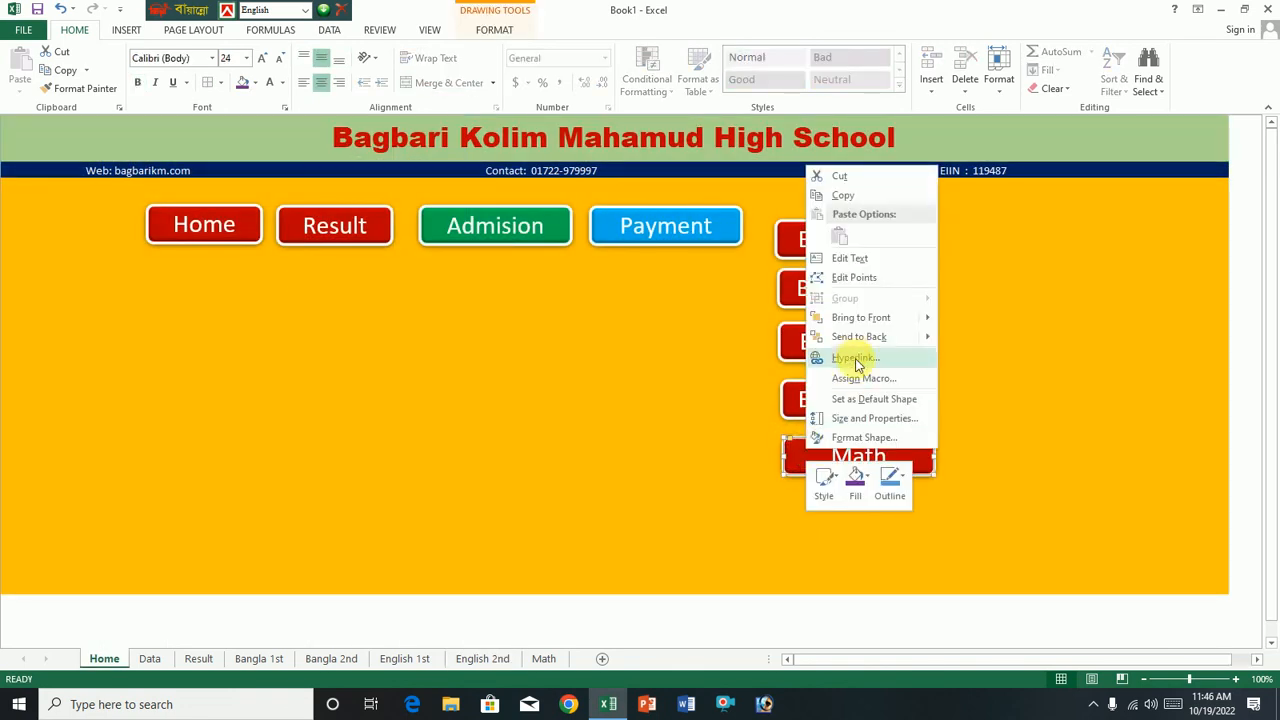
left_click(855, 358)
left_click(1010, 464)
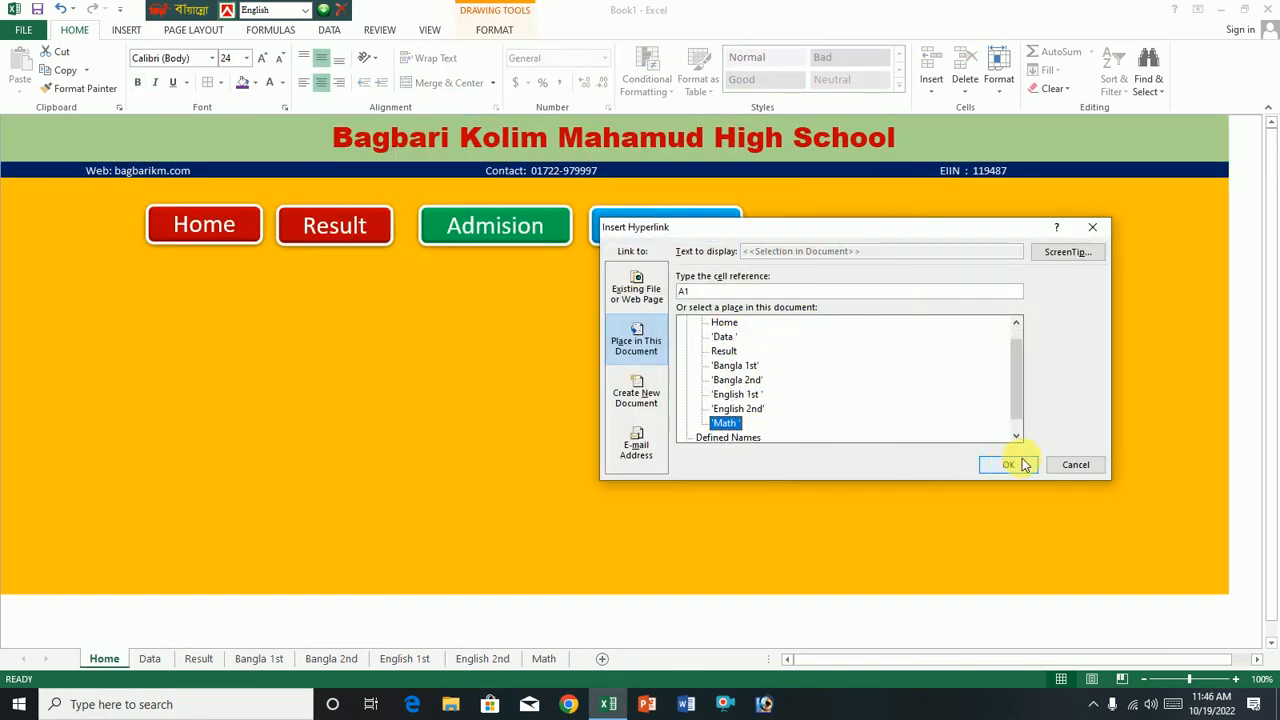
Follow the Math button to its sheet and hyperlink the purple back arrow there to cell A1 of the Home sheet.
left_click(858, 449)
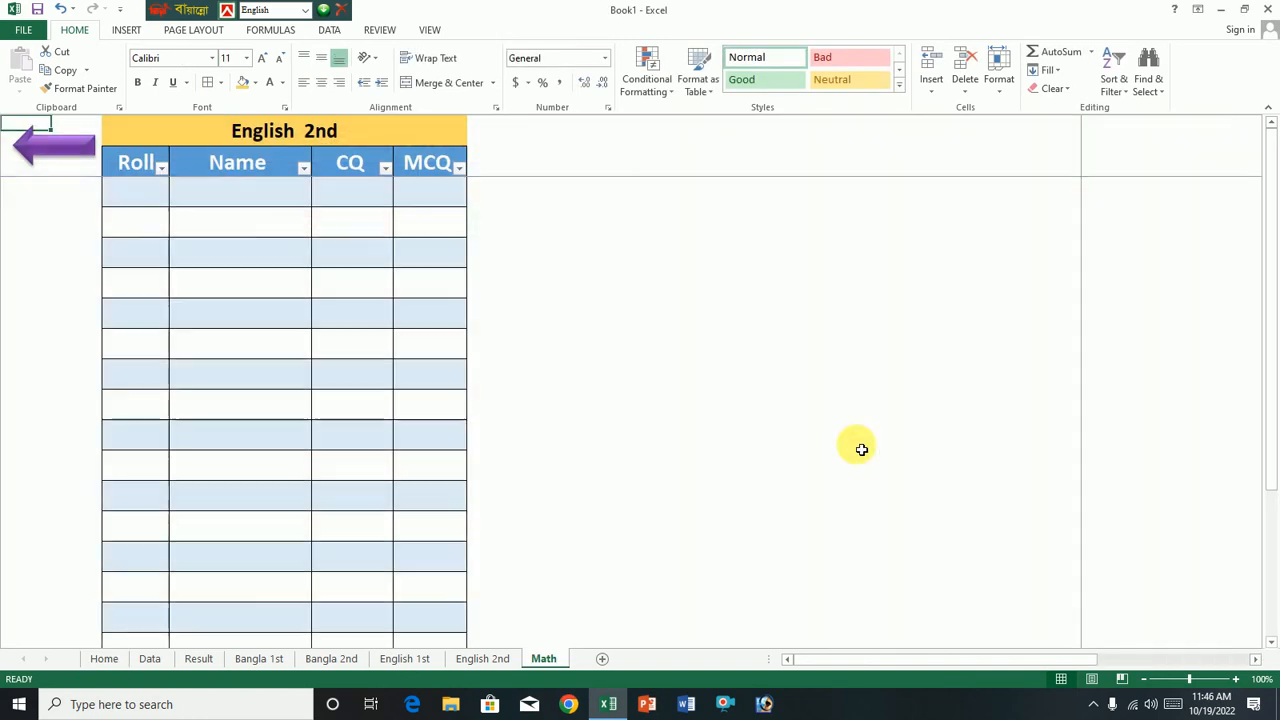
right_click(73, 156)
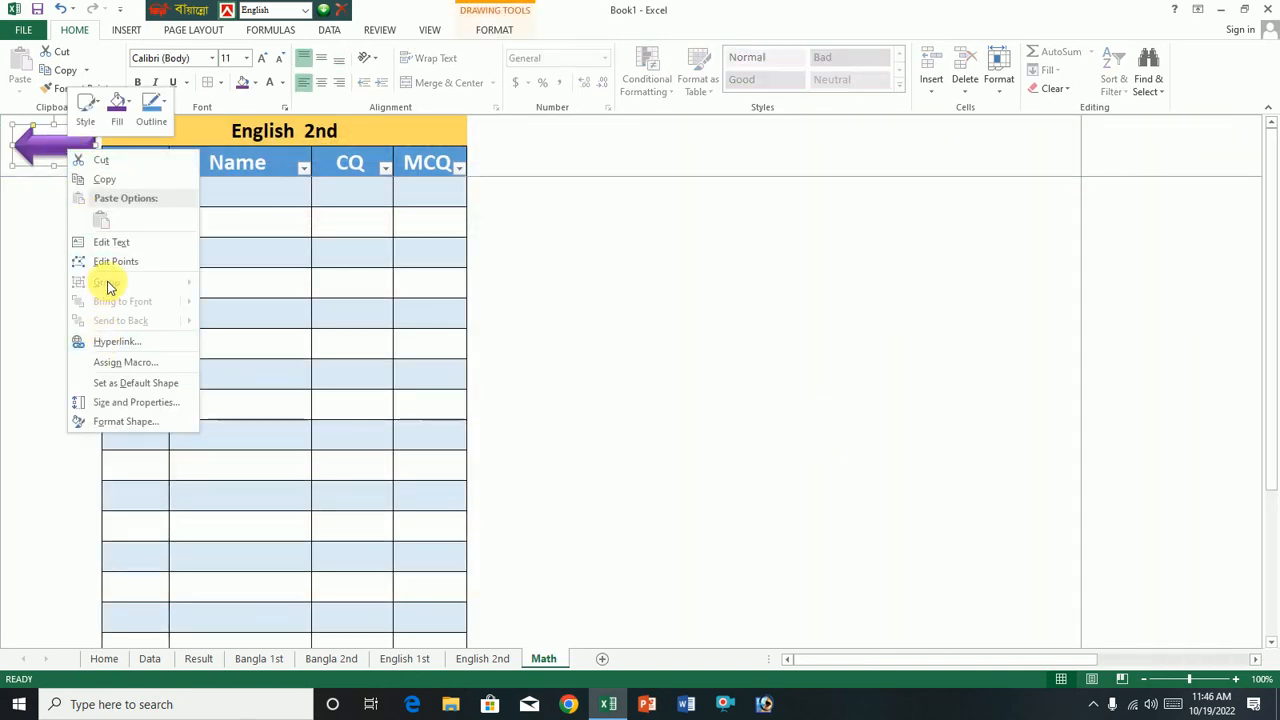
left_click(108, 338)
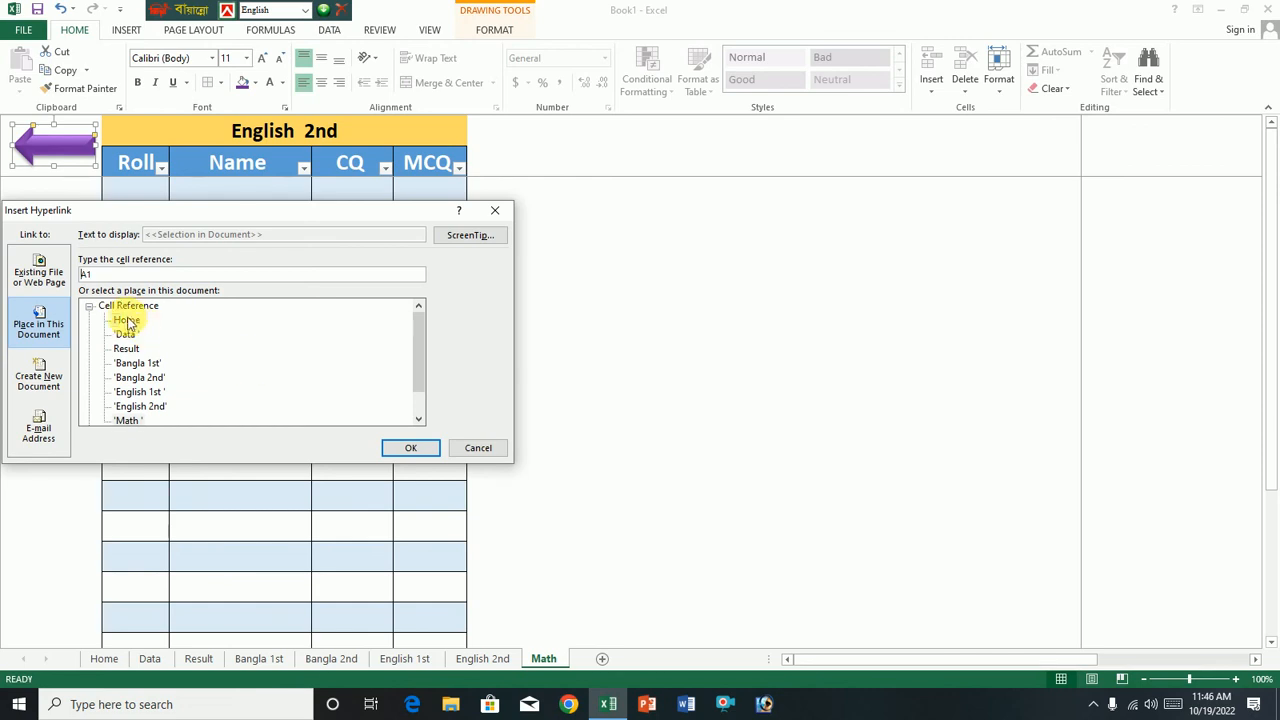
left_click(408, 446)
left_click(677, 223)
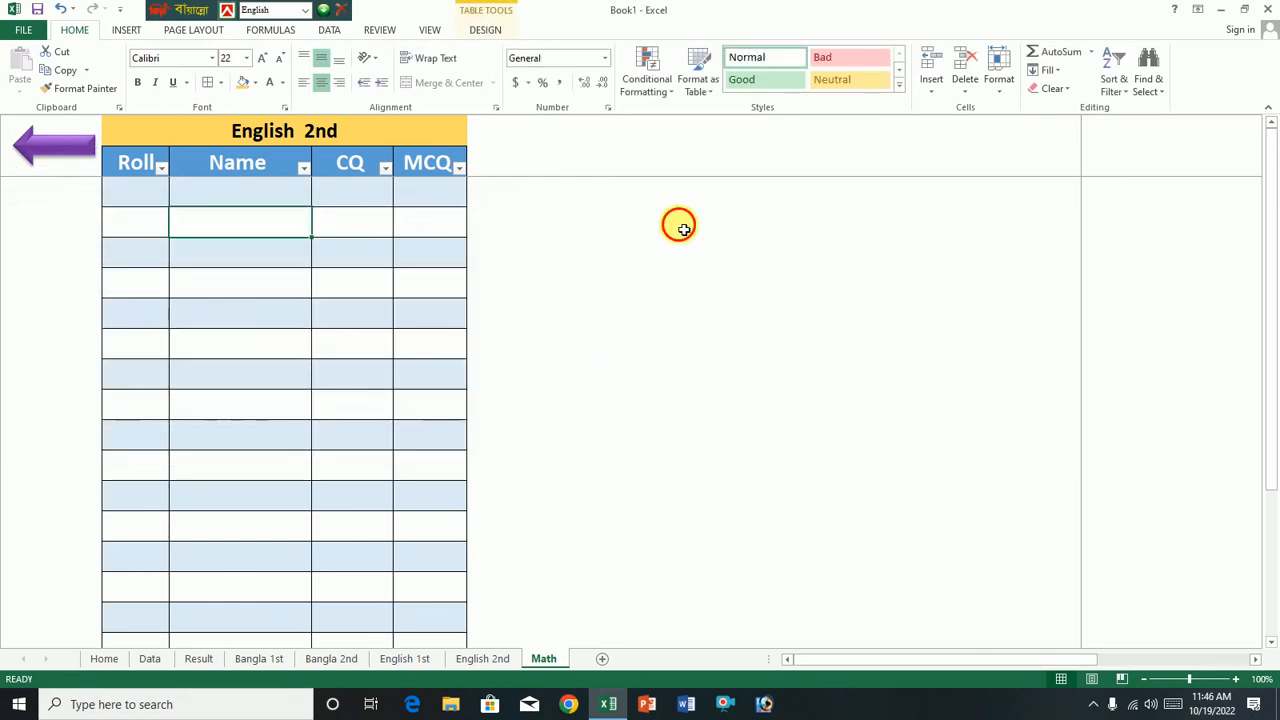
Return to Home through the Math sheet's back arrow and set the ribbon to auto-hide.
left_click(84, 150)
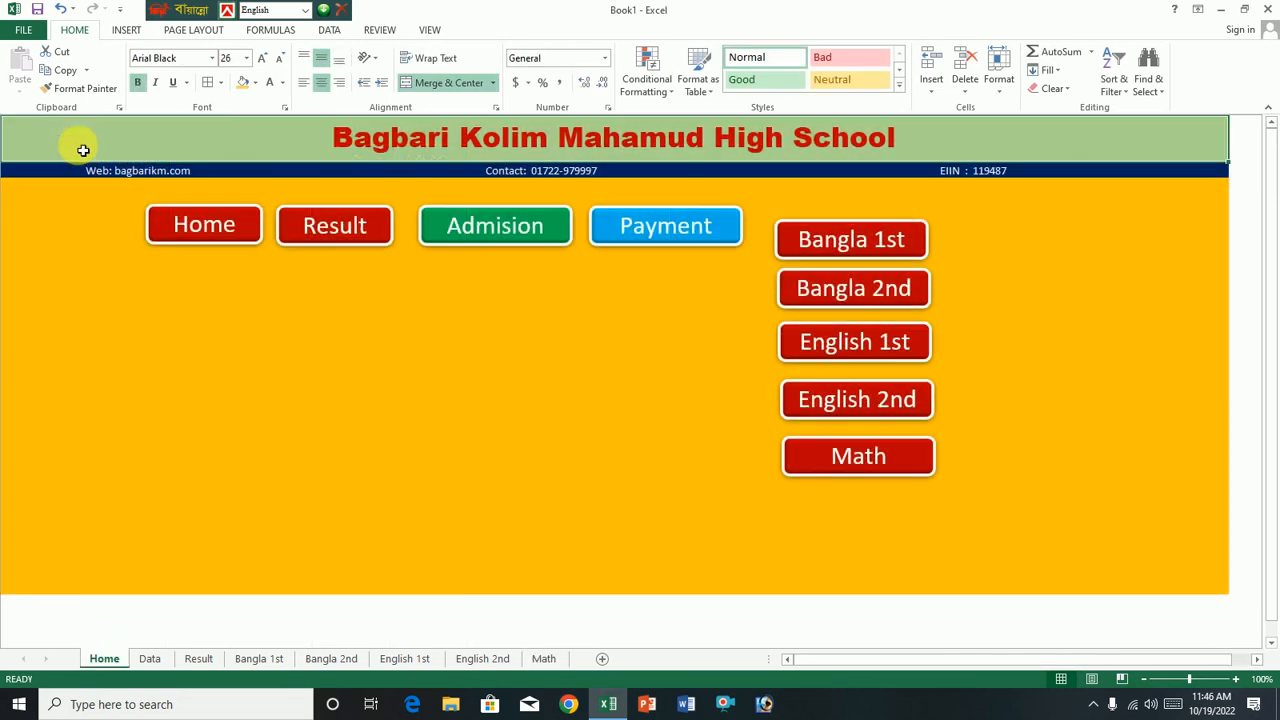
left_click(1198, 9)
left_click(1180, 37)
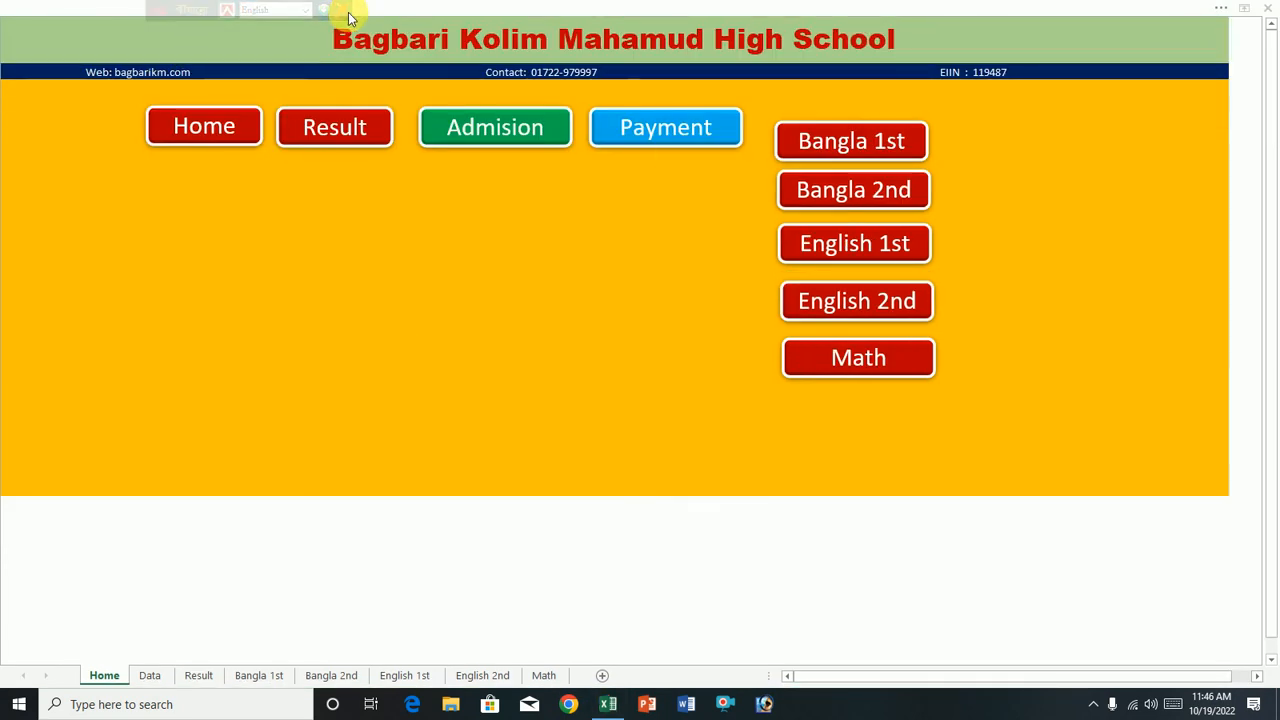
Test the links of all five subject buttons, from Bangla 1st to Math, returning to Home through each sheet's back arrow.
left_click(851, 143)
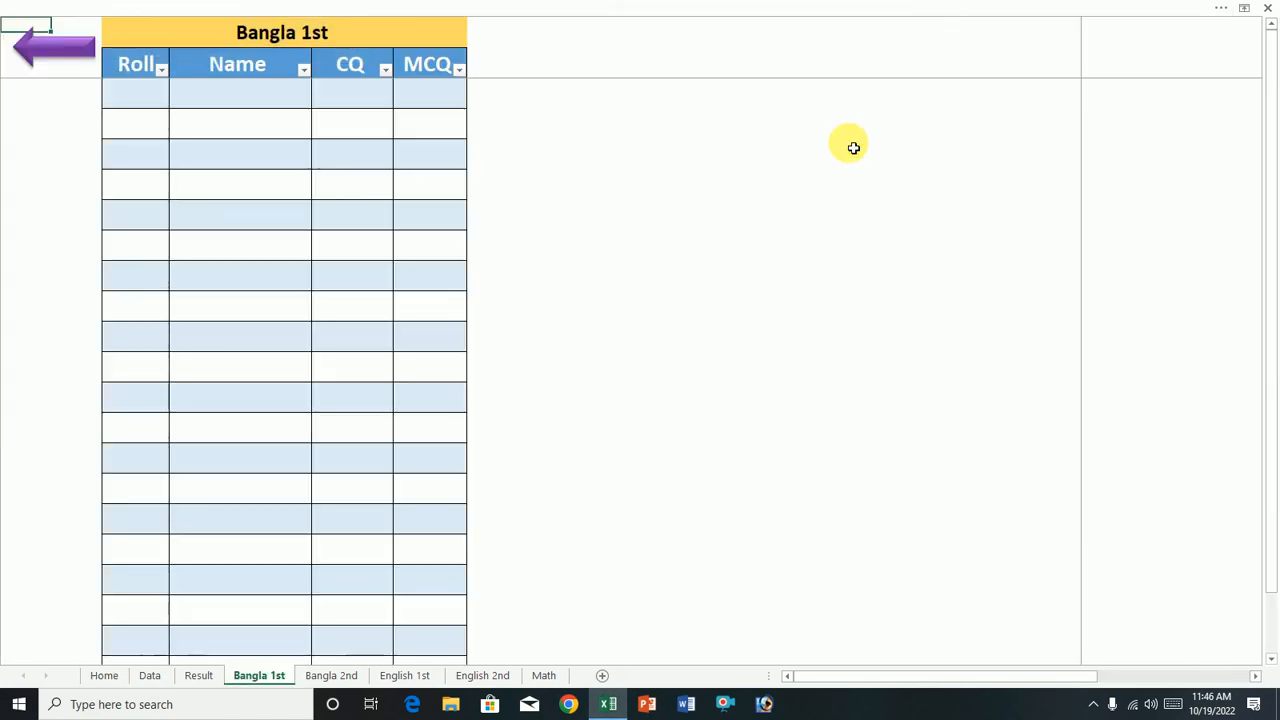
left_click(82, 47)
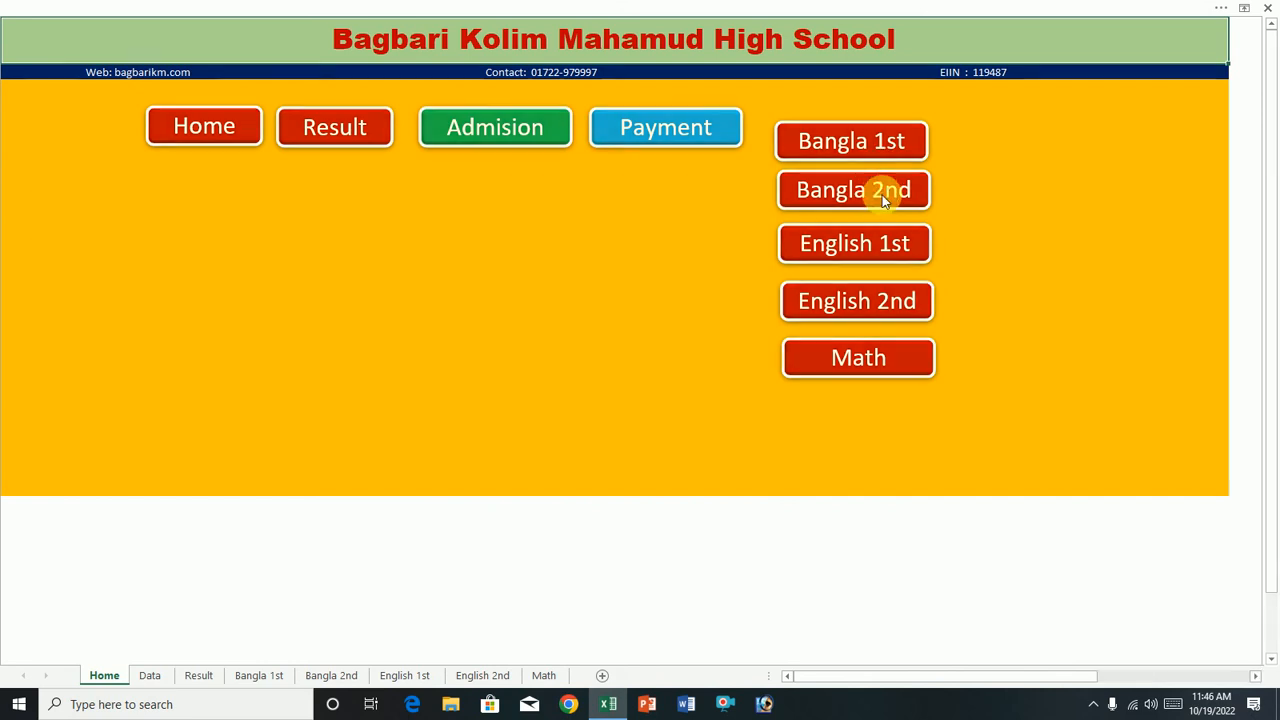
left_click(880, 191)
left_click(90, 52)
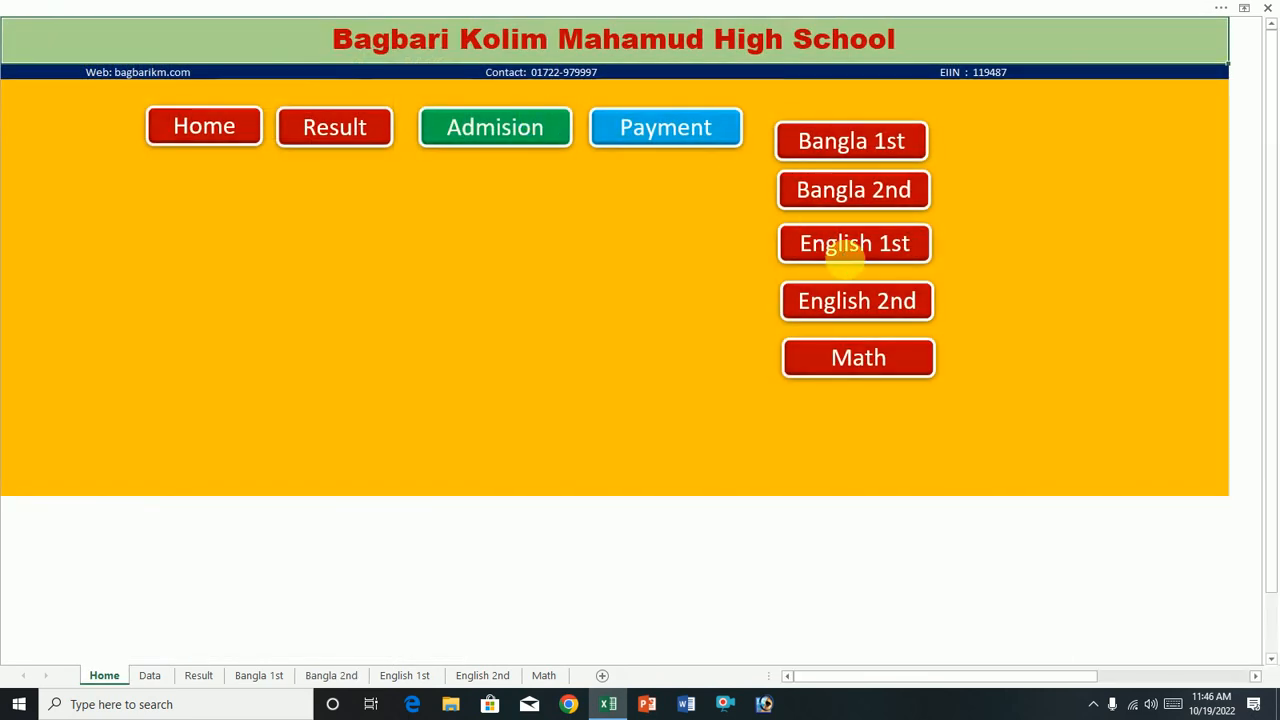
left_click(850, 245)
left_click(43, 51)
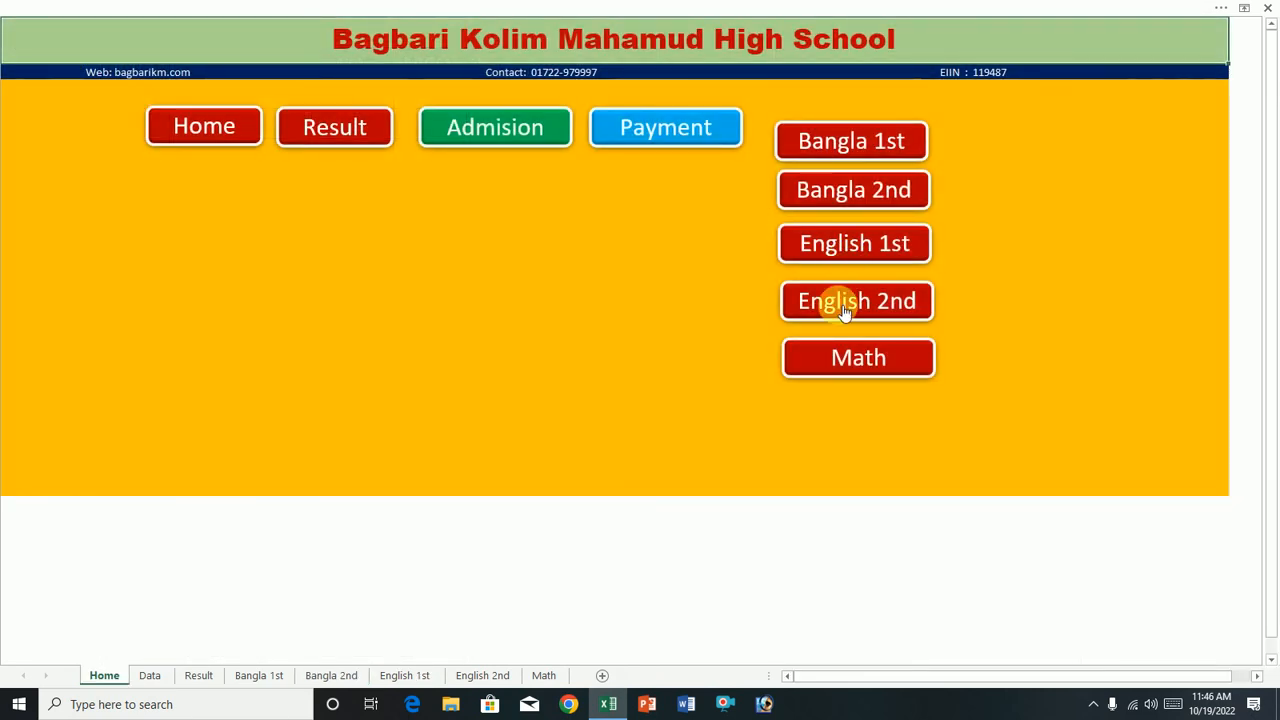
left_click(845, 312)
left_click(55, 50)
left_click(857, 352)
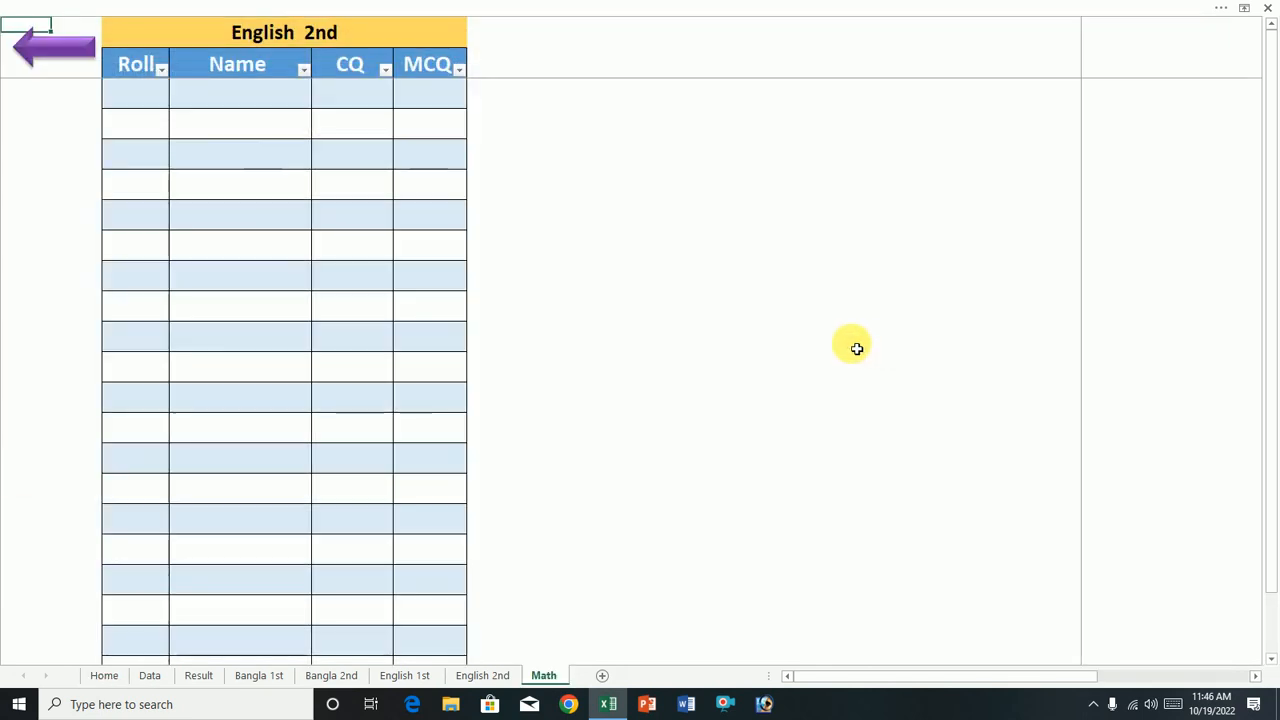
left_click(55, 48)
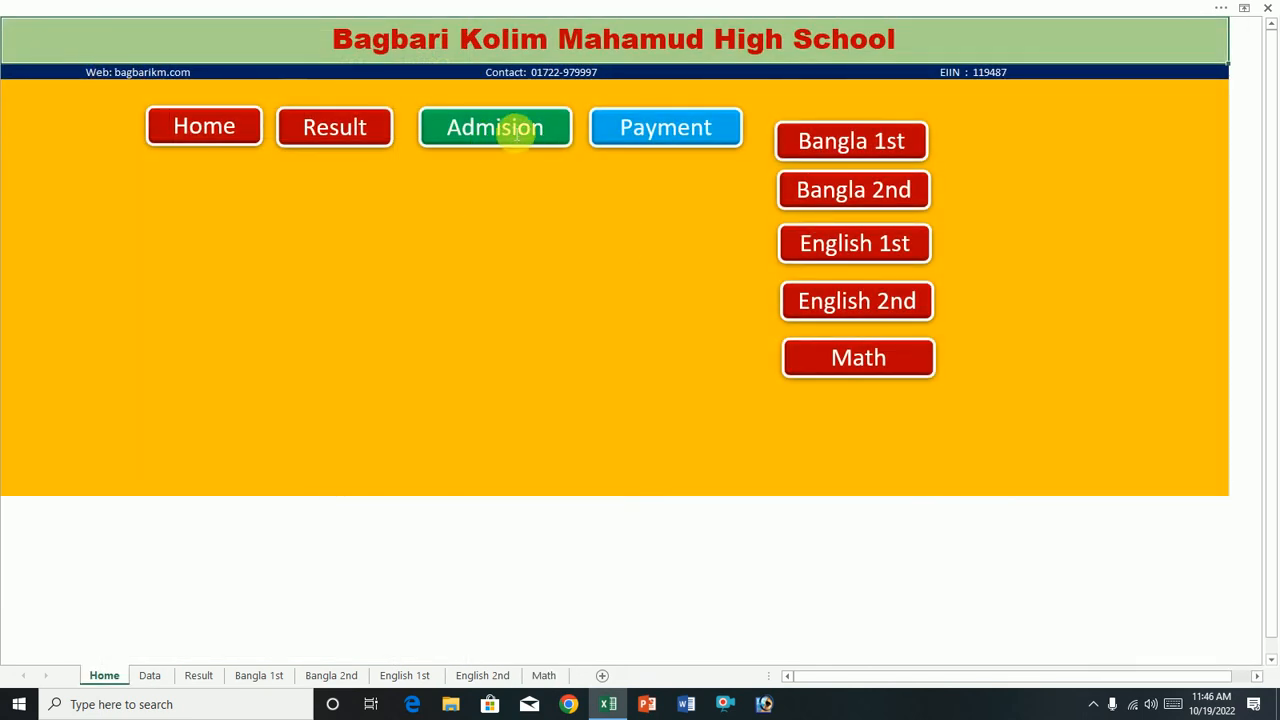
Select the Result button on the Home sheet.
left_click(330, 132, "ctrl")
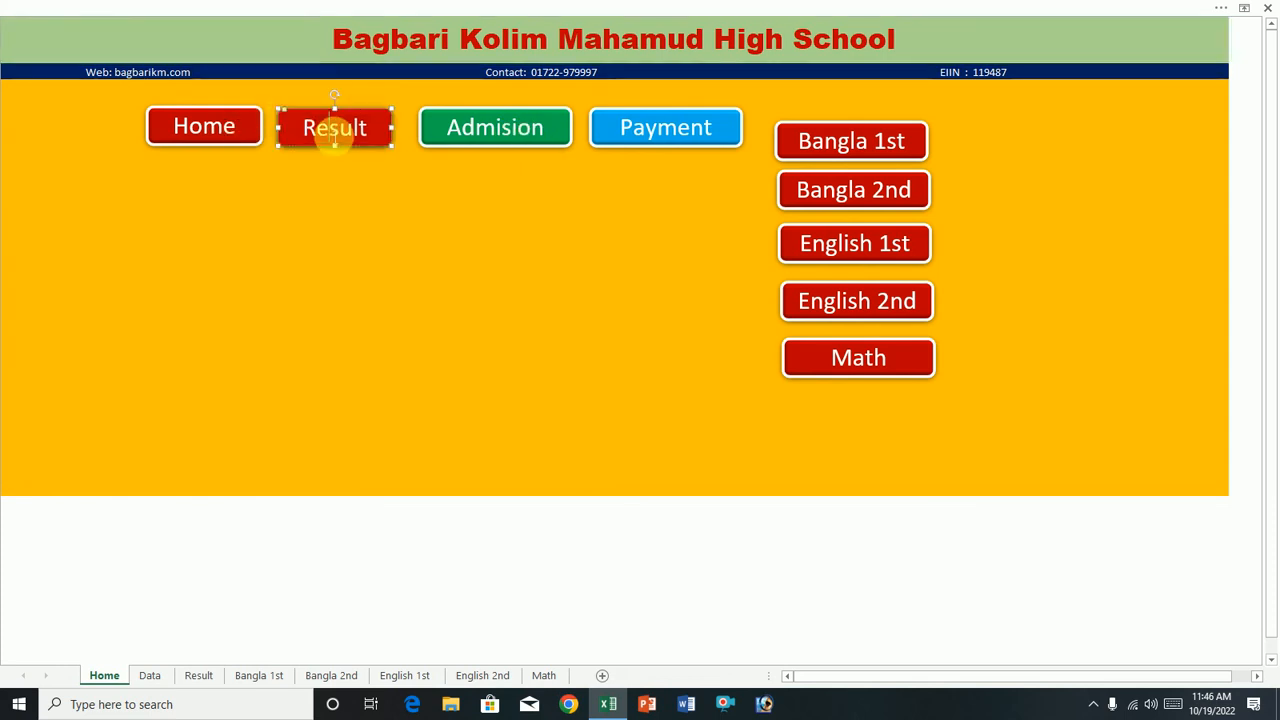